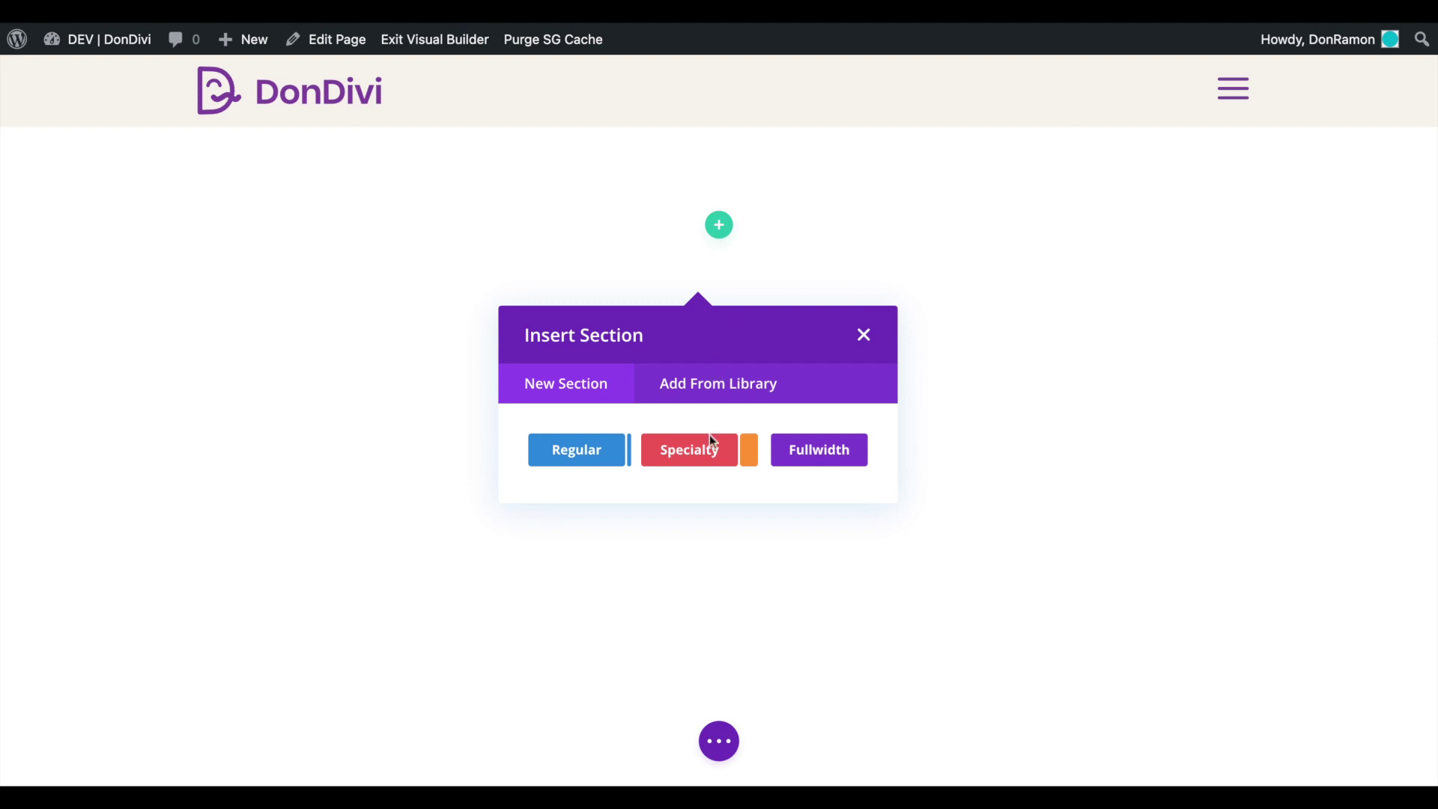
- Insert a specialty section with a narrow column beside a wider row area, and delete the empty regular section above it
{"action": "left_click", "coordinate": [789, 454]}
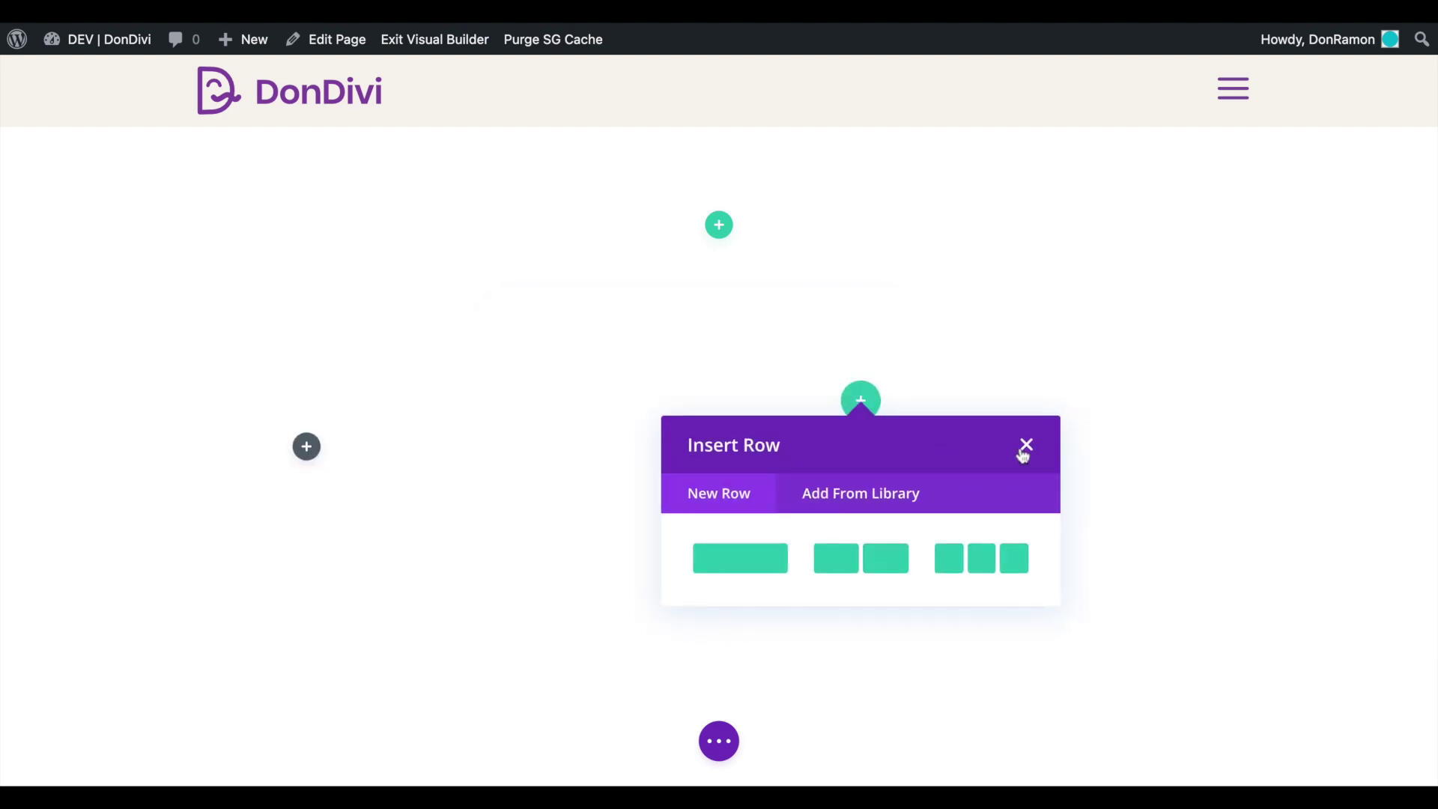
{"action": "left_click", "coordinate": [1031, 448]}
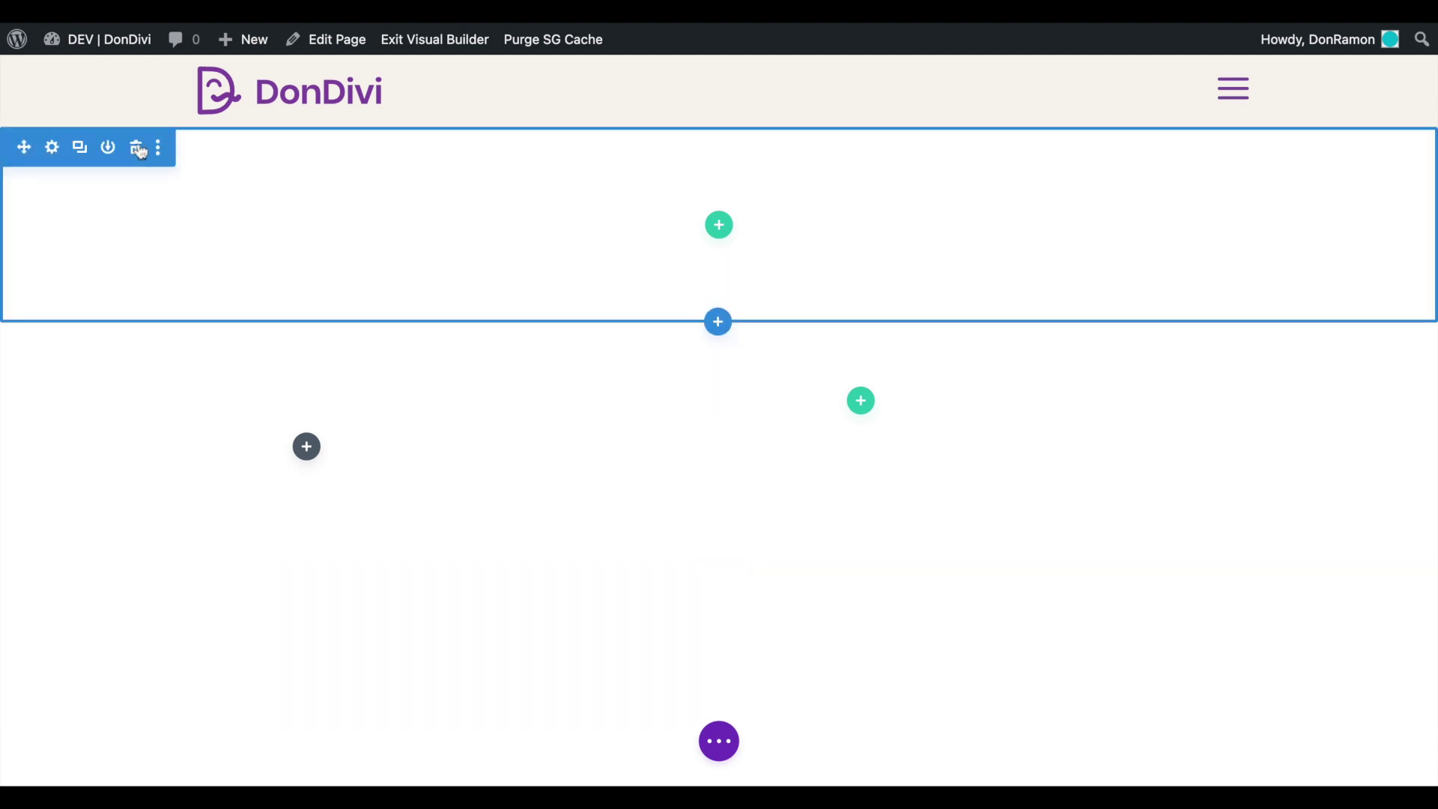
{"action": "left_click", "coordinate": [139, 149]}
- Add a DiviMenus Flex module to the narrow column of the specialty section
{"action": "left_click", "coordinate": [305, 249]}
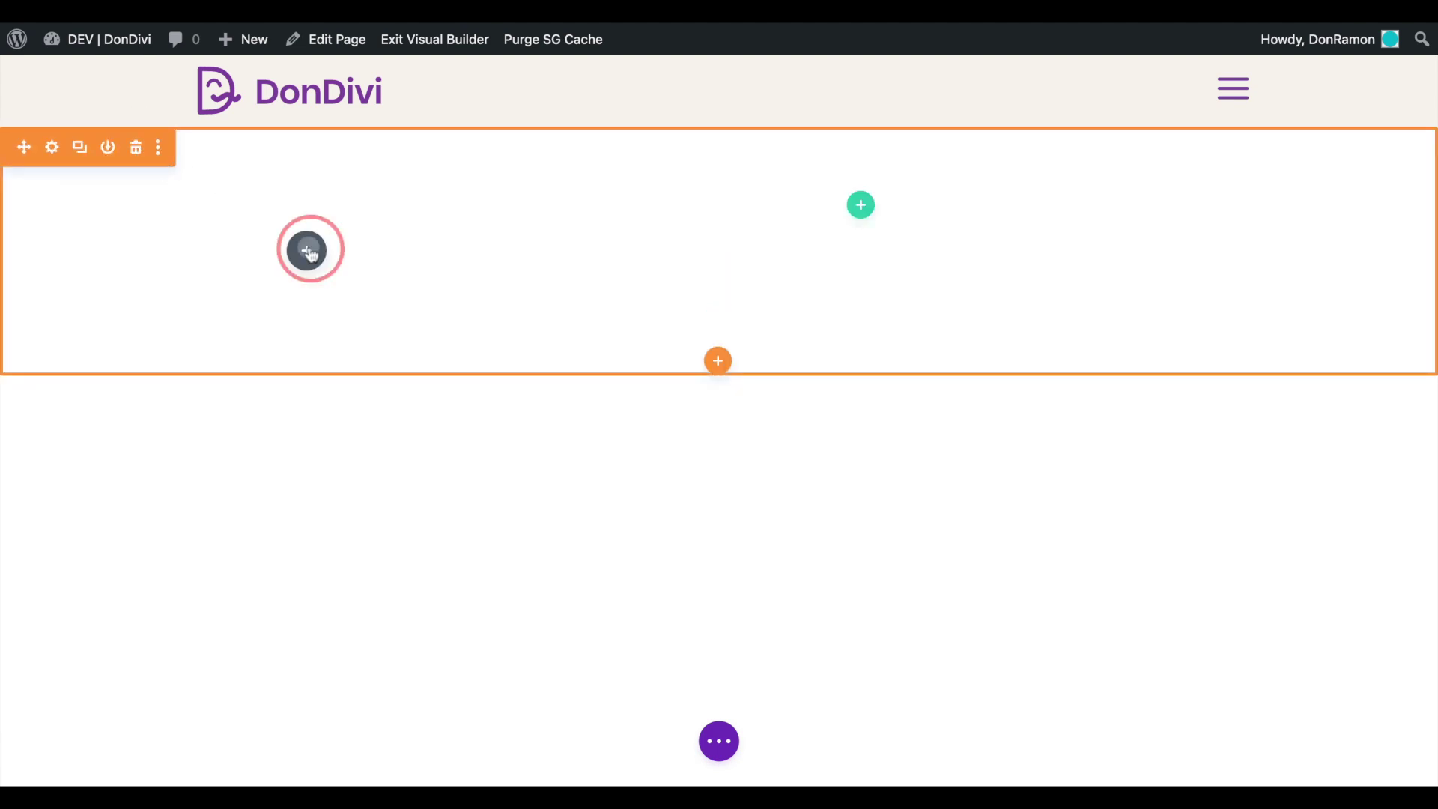
{"action": "left_click", "coordinate": [162, 404]}
{"action": "type", "text": "divim"}
{"action": "left_click", "coordinate": [312, 459]}
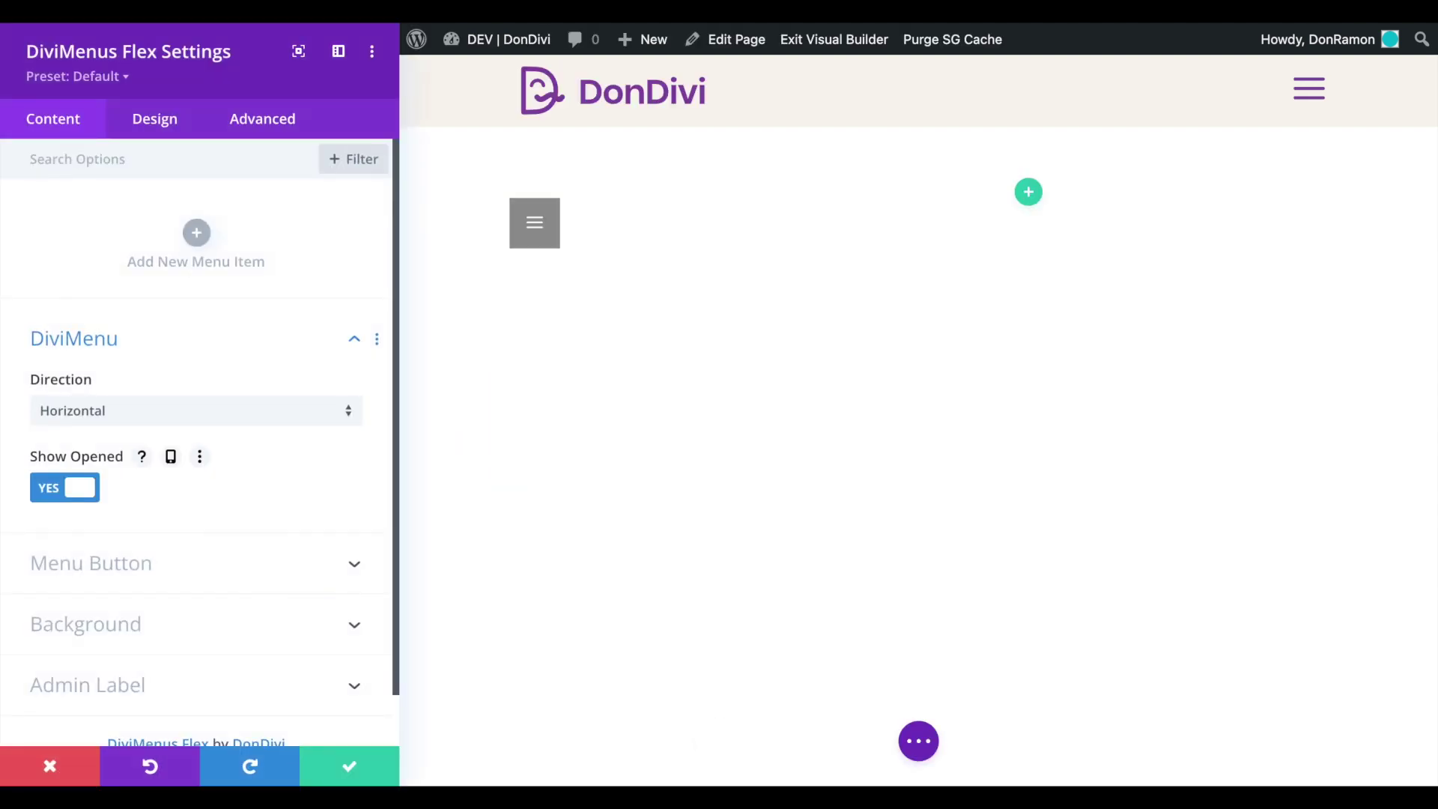
- Change the menu button's content to Text and label it "Title 1"
{"action": "left_click", "coordinate": [201, 565]}
{"action": "left_click", "coordinate": [193, 318]}
{"action": "left_click", "coordinate": [180, 408]}
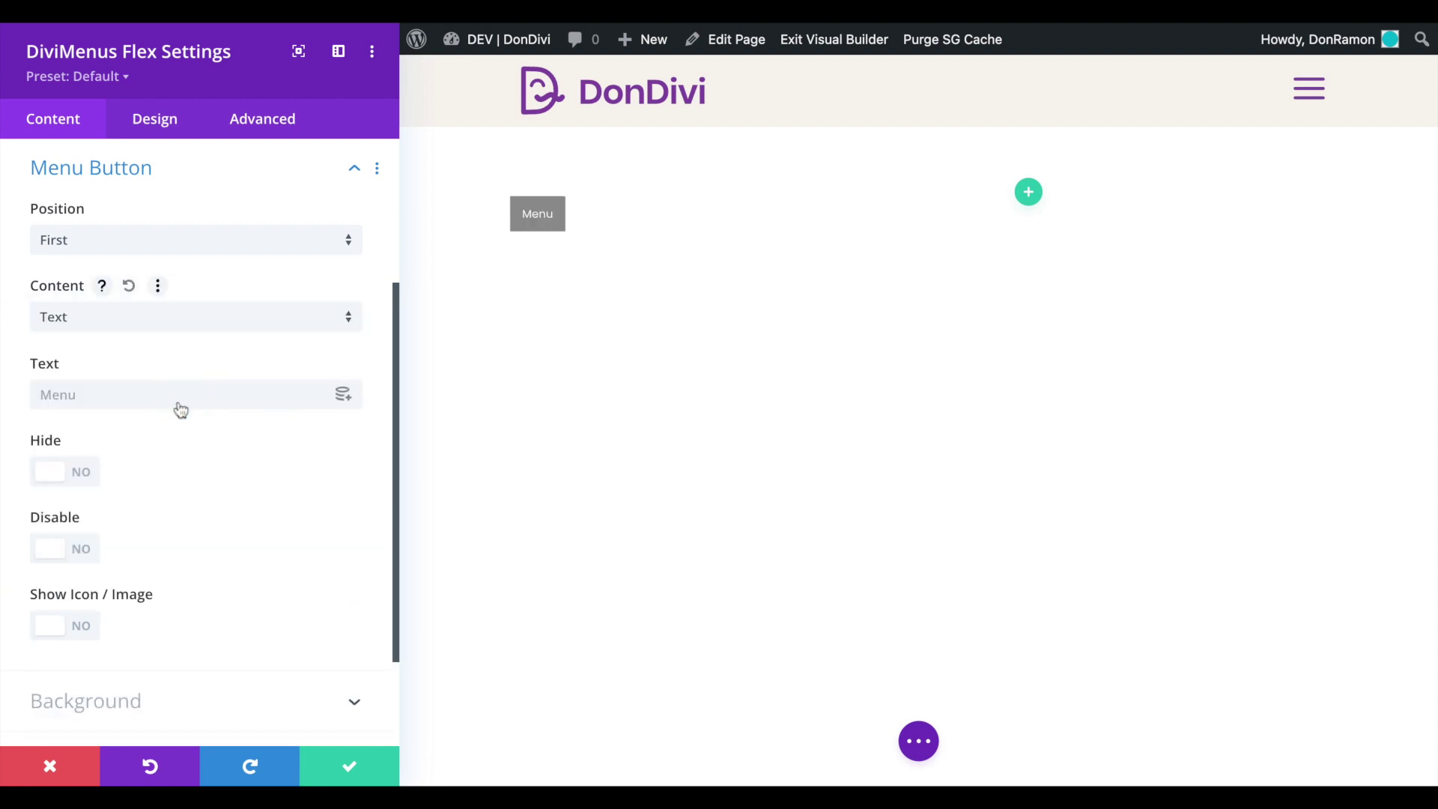
{"action": "left_click", "coordinate": [90, 399]}
{"action": "type", "text": "Title 1"}
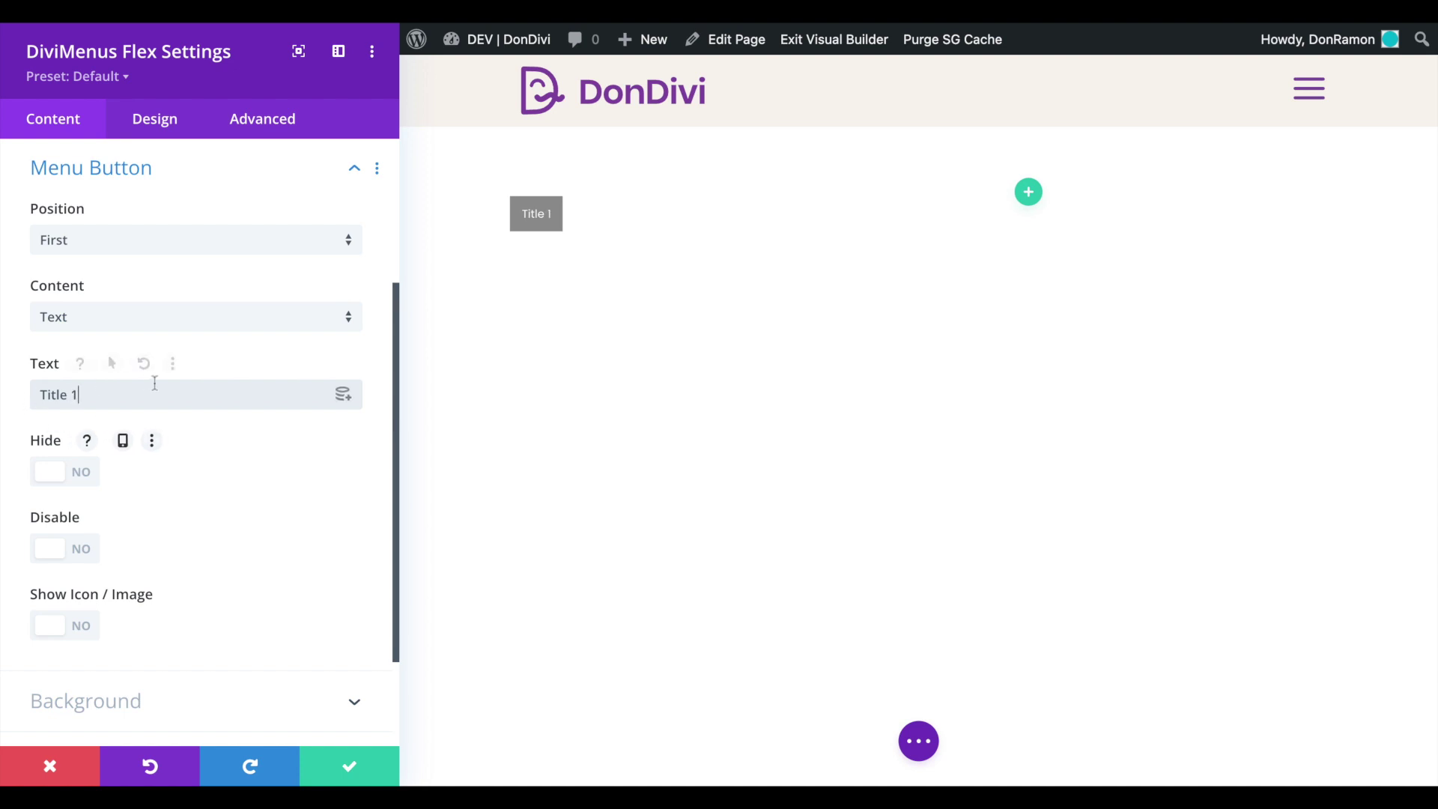
- Show a solid down-triangle icon on the menu button, with its placement set to Right
{"action": "left_click", "coordinate": [58, 631]}
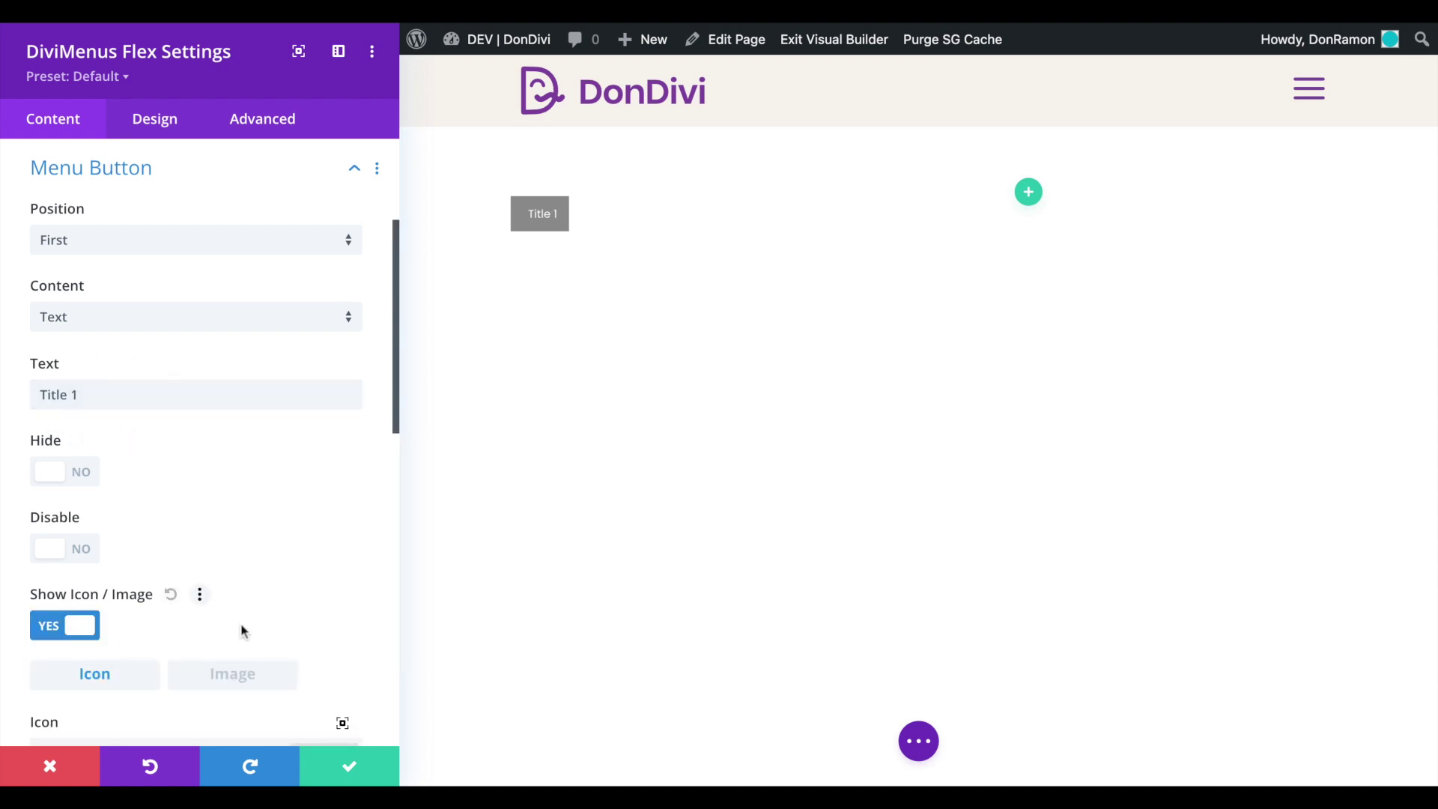
{"action": "scroll", "coordinate": [382, 627], "scroll_direction": "down", "scroll_amount": 5}
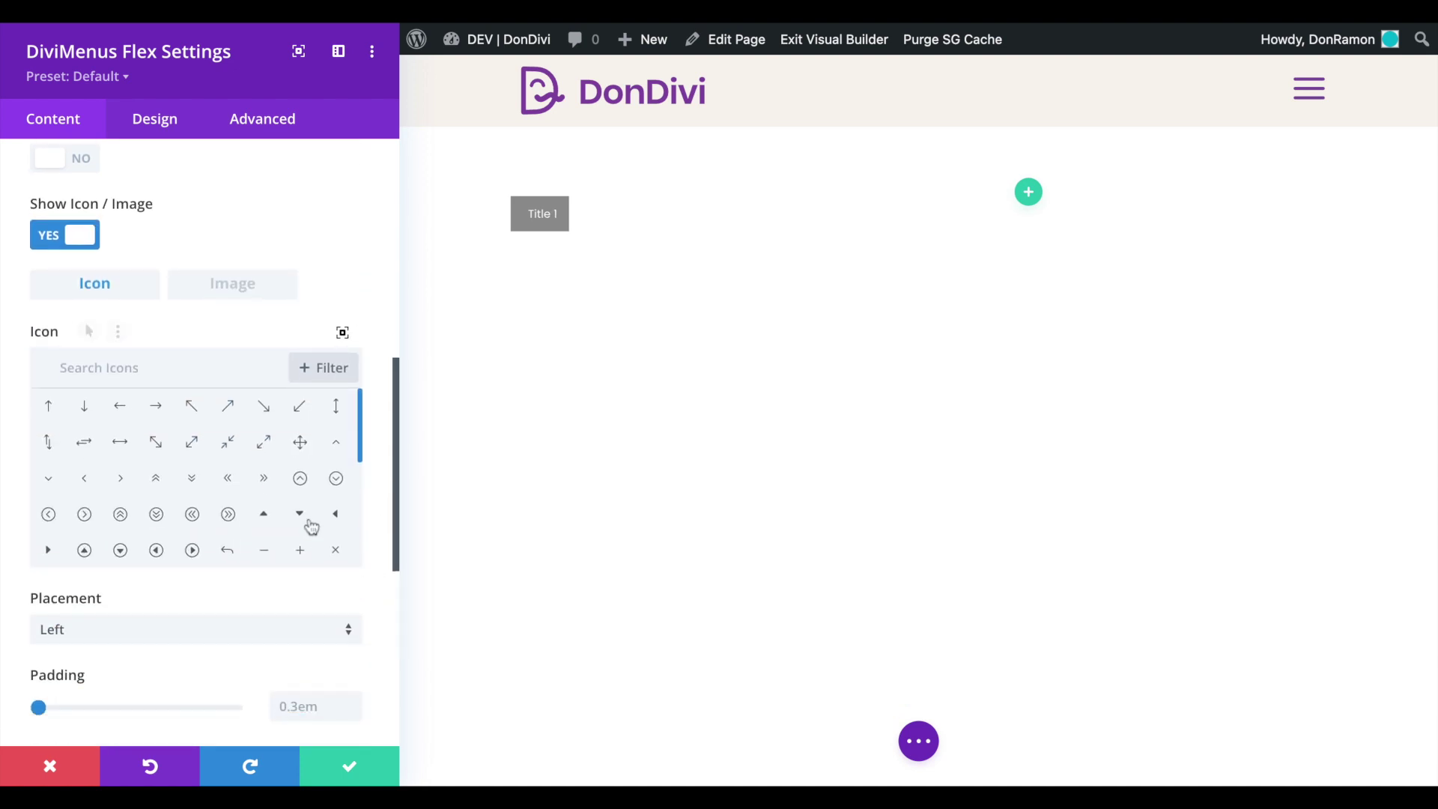
{"action": "left_click", "coordinate": [300, 515]}
{"action": "left_click", "coordinate": [195, 631]}
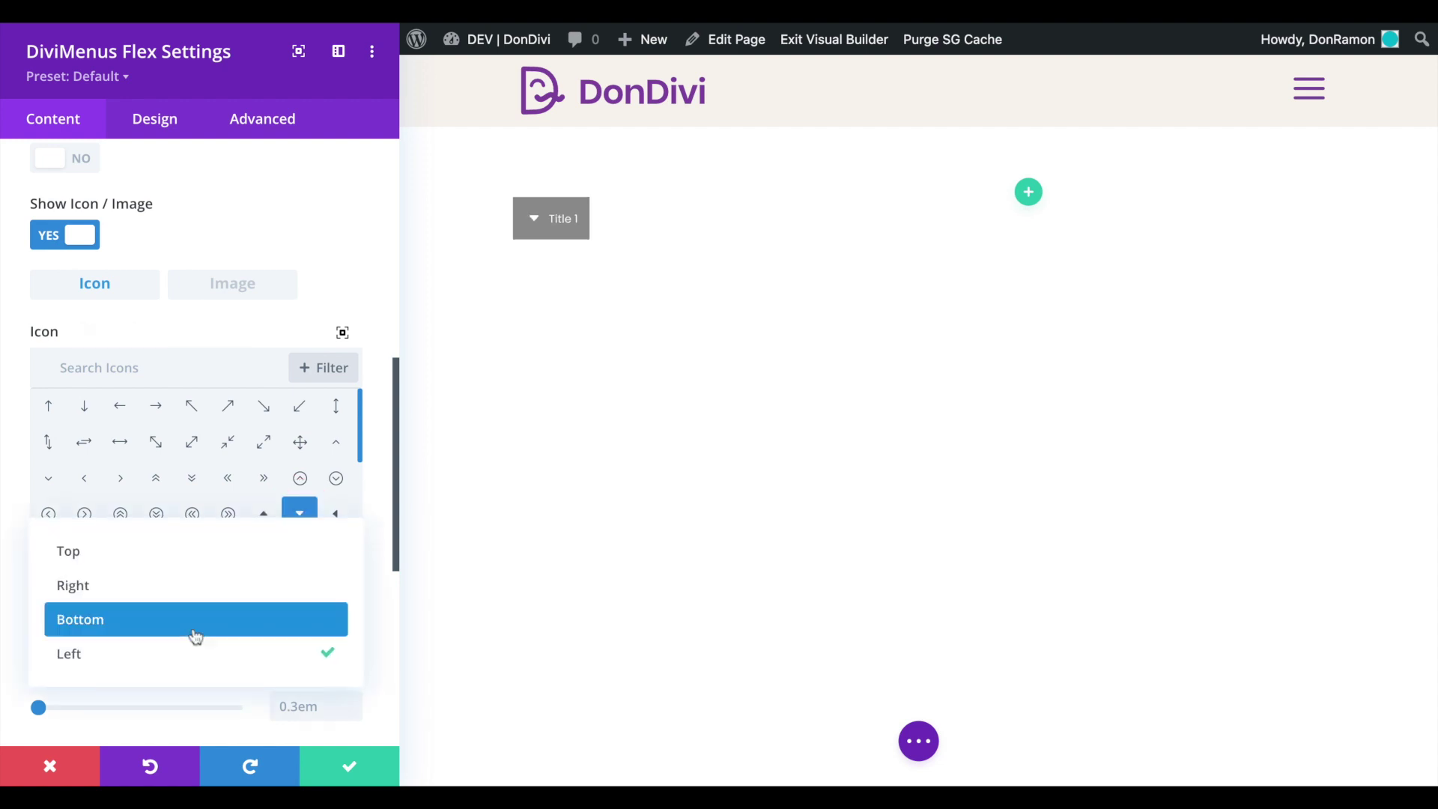
{"action": "left_click", "coordinate": [193, 593]}
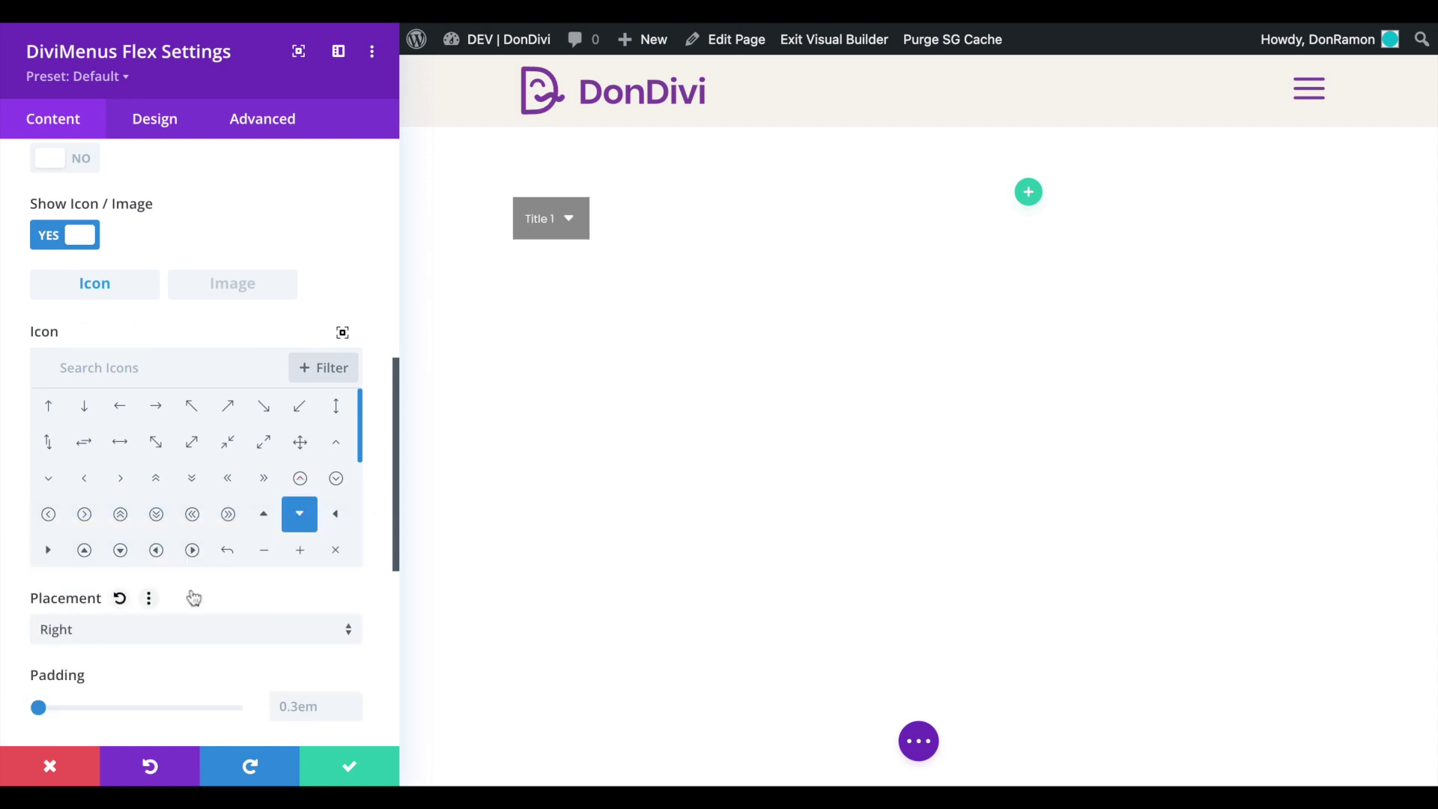
- Set the DiviMenu direction to Vertical
{"action": "scroll", "coordinate": [382, 491], "scroll_direction": "up", "scroll_amount": 10}
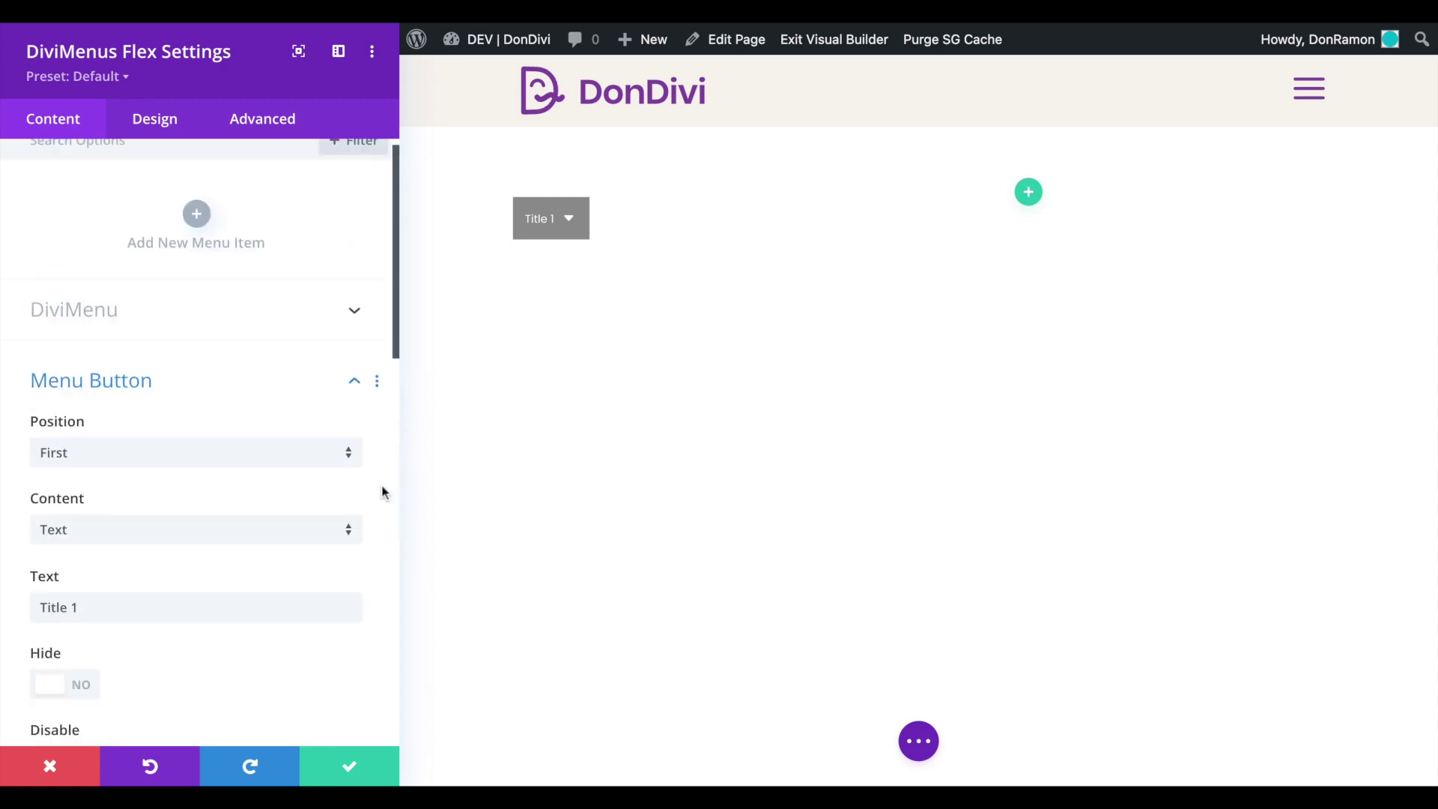
{"action": "left_click", "coordinate": [307, 403]}
{"action": "left_click", "coordinate": [267, 328]}
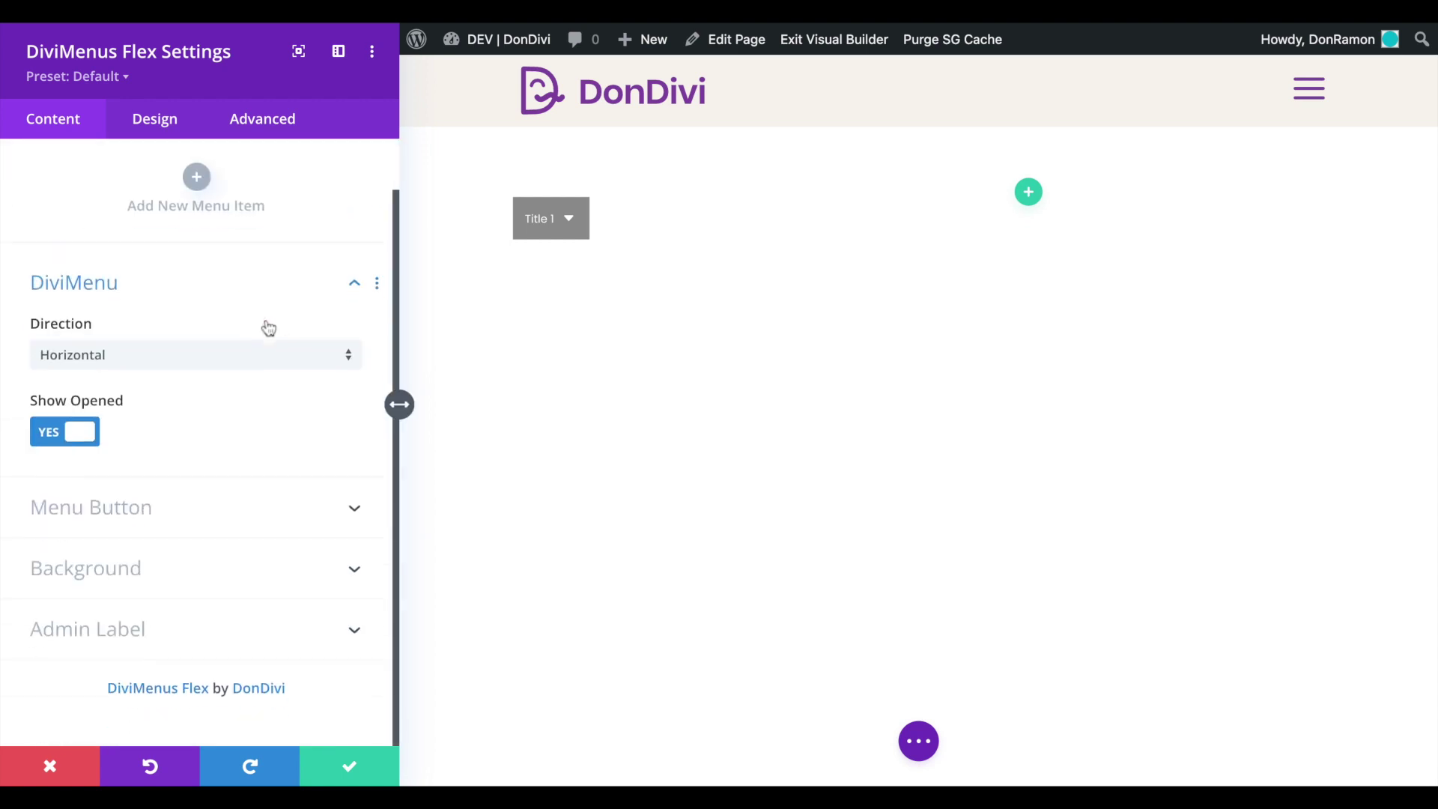
{"action": "left_click", "coordinate": [207, 363]}
{"action": "left_click", "coordinate": [199, 409]}
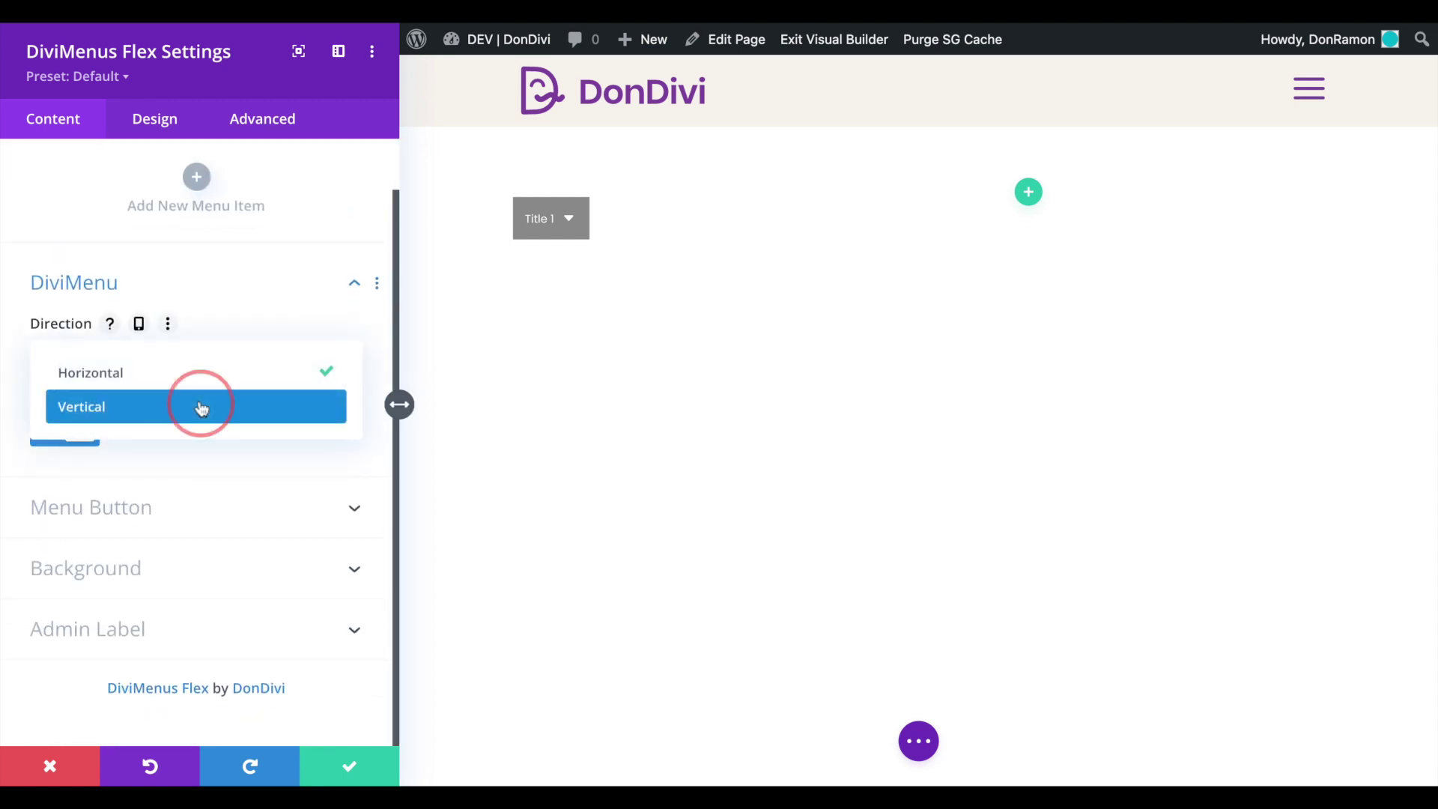
- Add a new menu item titled "Chapter 1"
{"action": "left_click", "coordinate": [197, 177]}
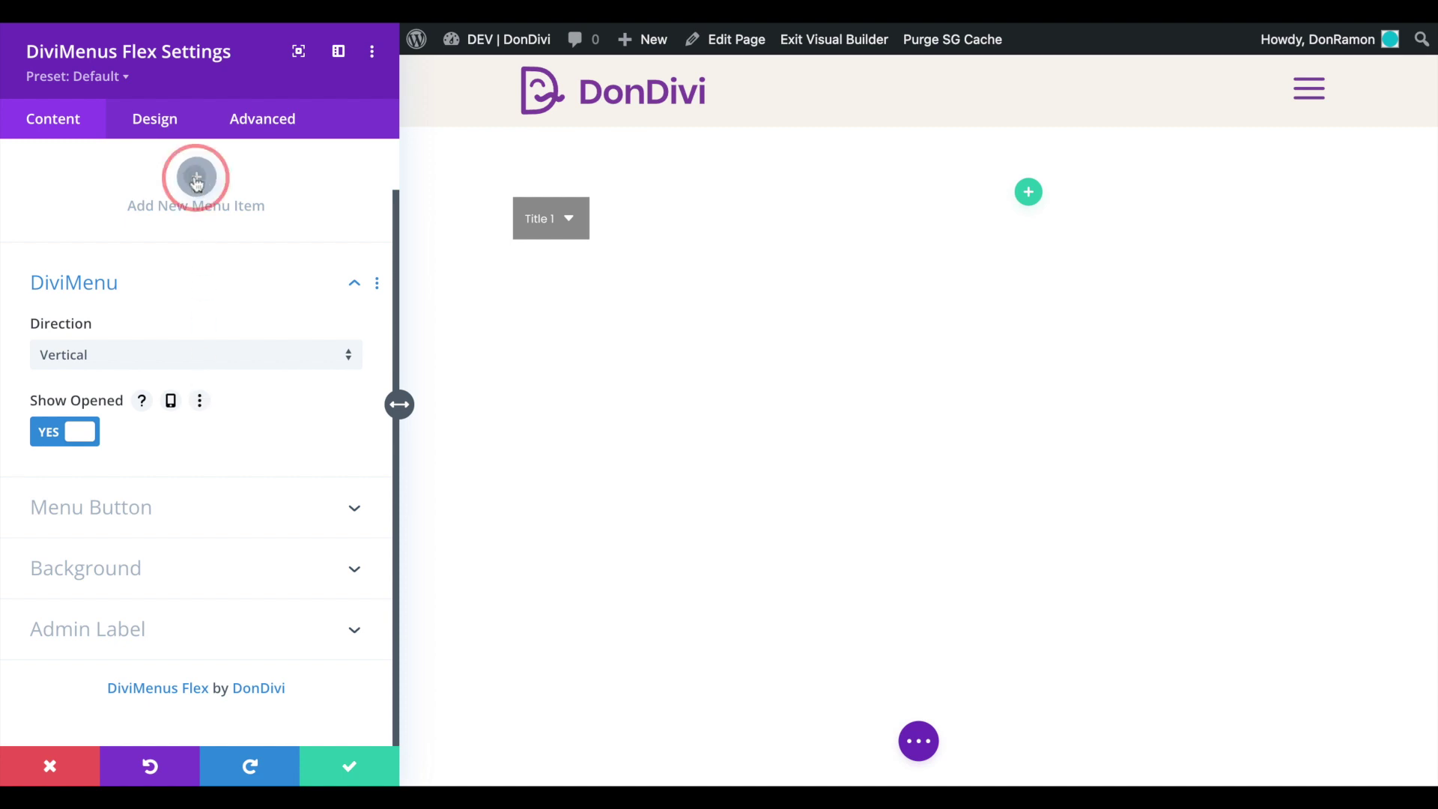
{"action": "left_click", "coordinate": [70, 275]}
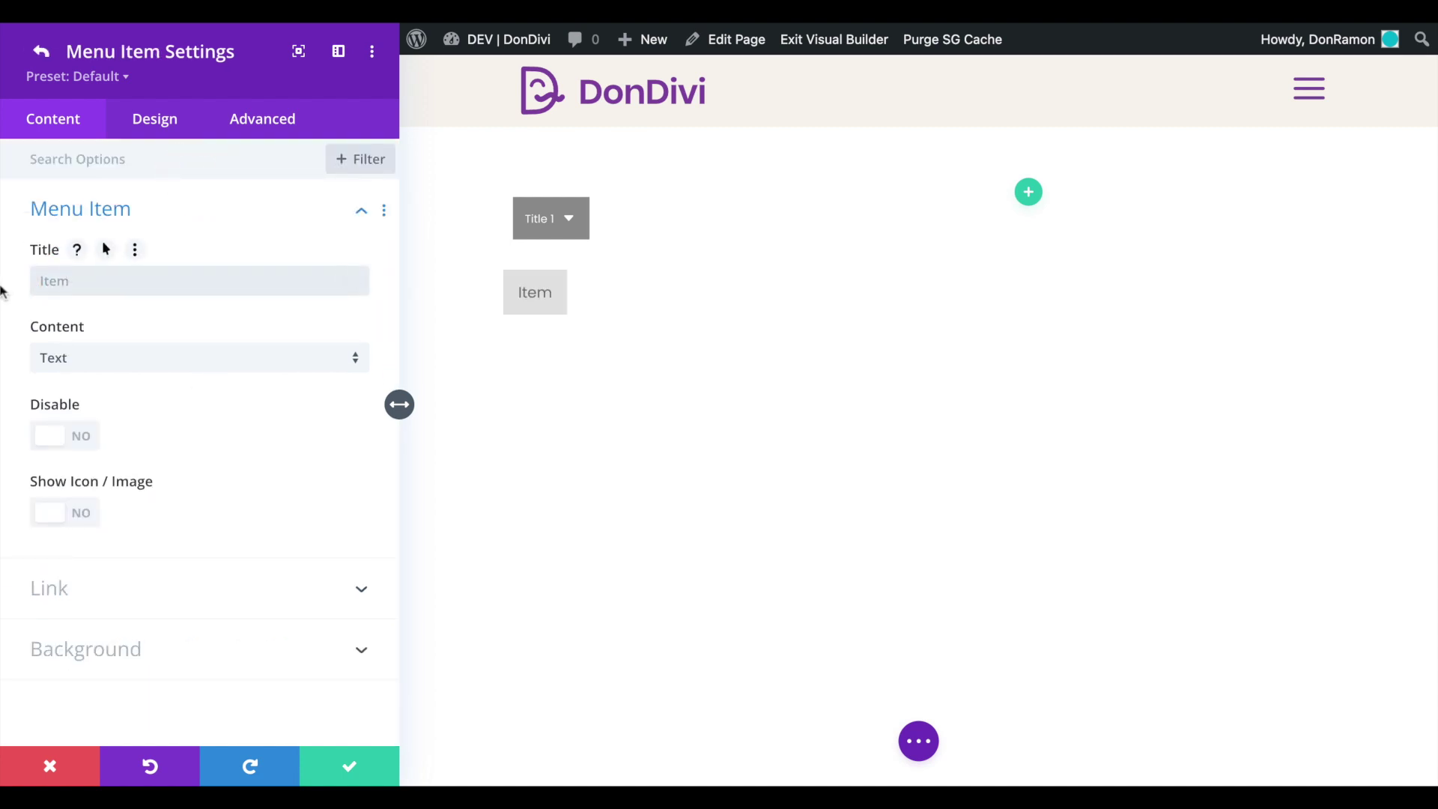
{"action": "type", "text": "Chapter 1"}
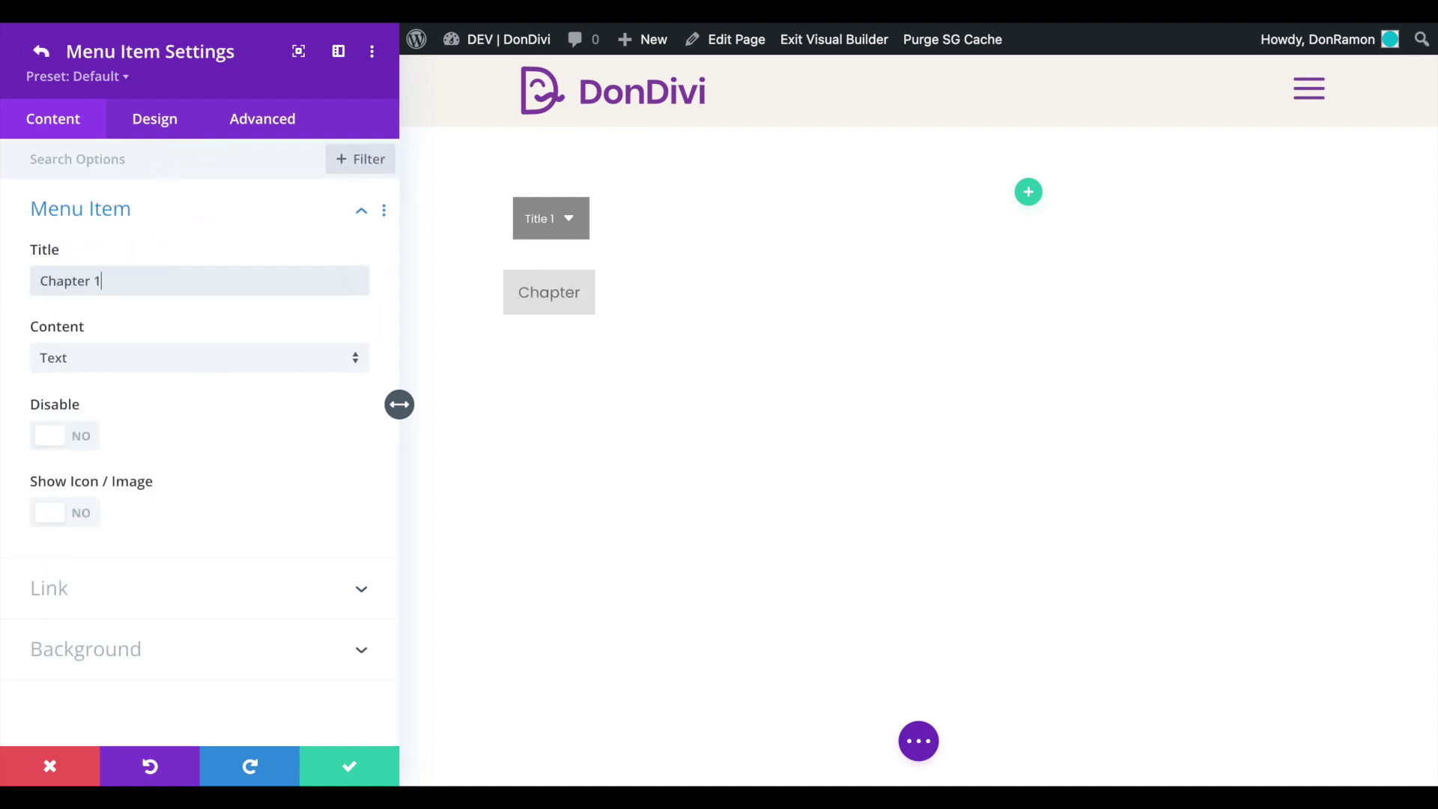
- Show an icon on the Chapter 1 item, using the document-with-lines icon, and return to the module settings
{"action": "left_click", "coordinate": [56, 513]}
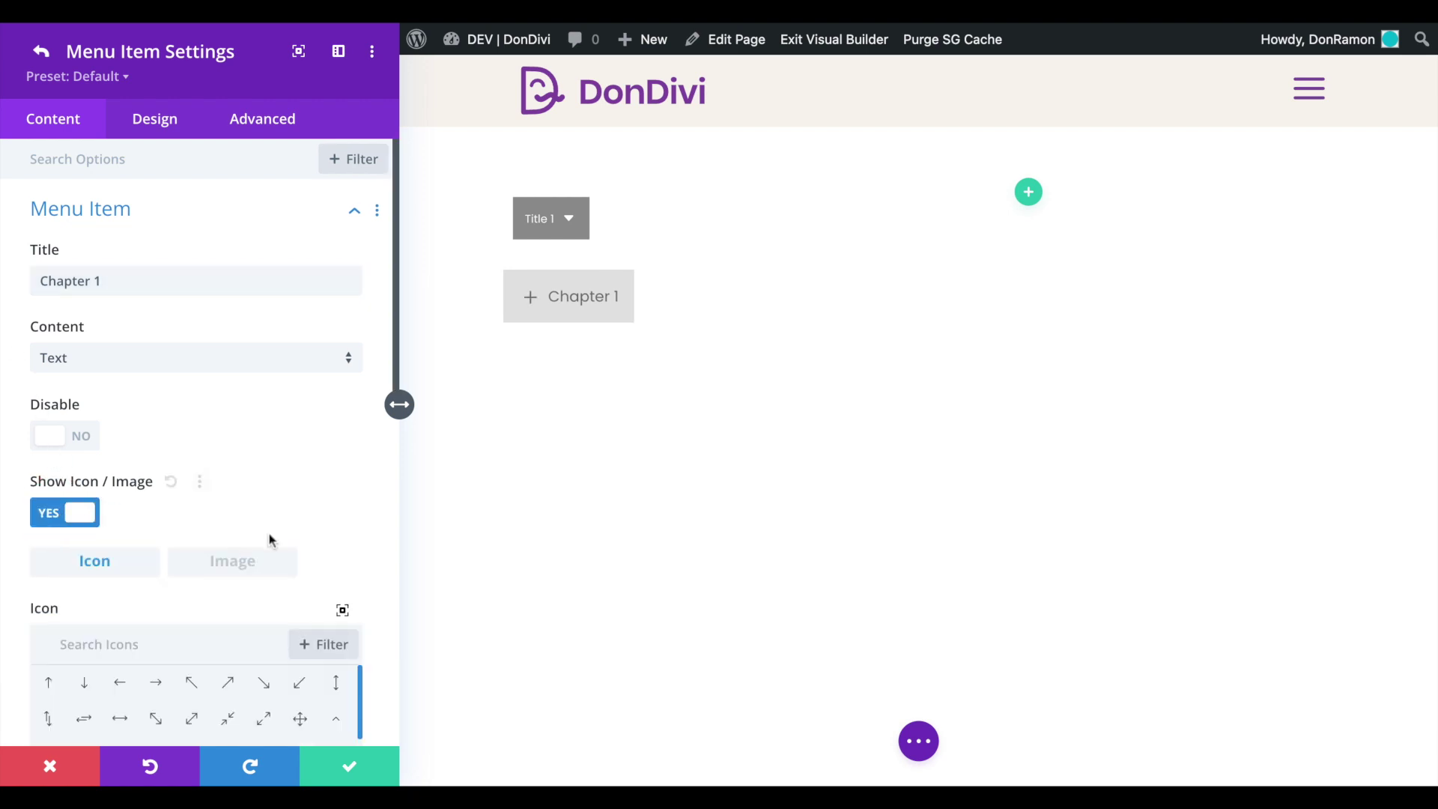
{"action": "scroll", "coordinate": [376, 586], "scroll_direction": "down", "scroll_amount": 3}
{"action": "scroll", "coordinate": [377, 587], "scroll_direction": "down", "scroll_amount": 2}
{"action": "scroll", "coordinate": [334, 474], "scroll_direction": "down", "scroll_amount": 5}
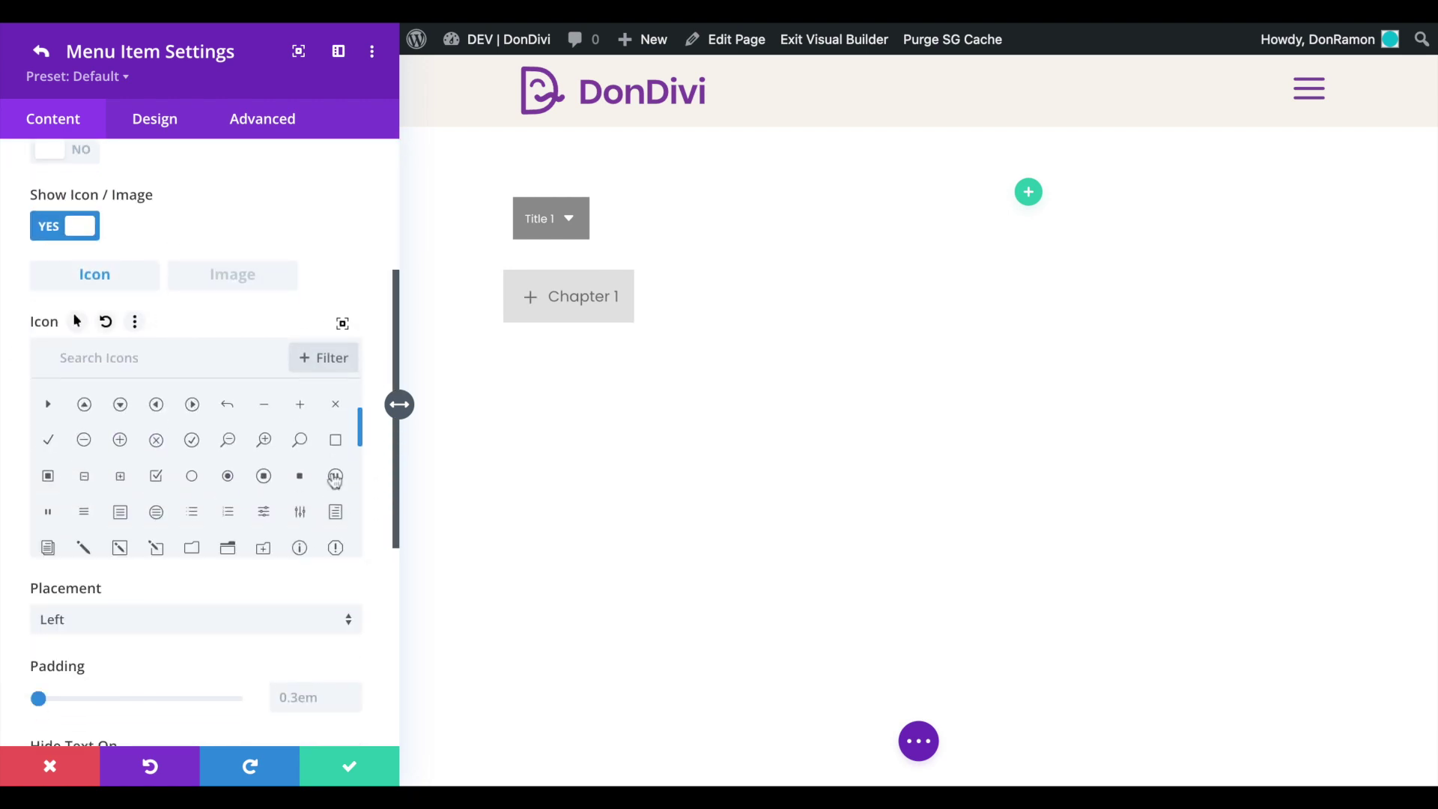
{"action": "left_click", "coordinate": [335, 404]}
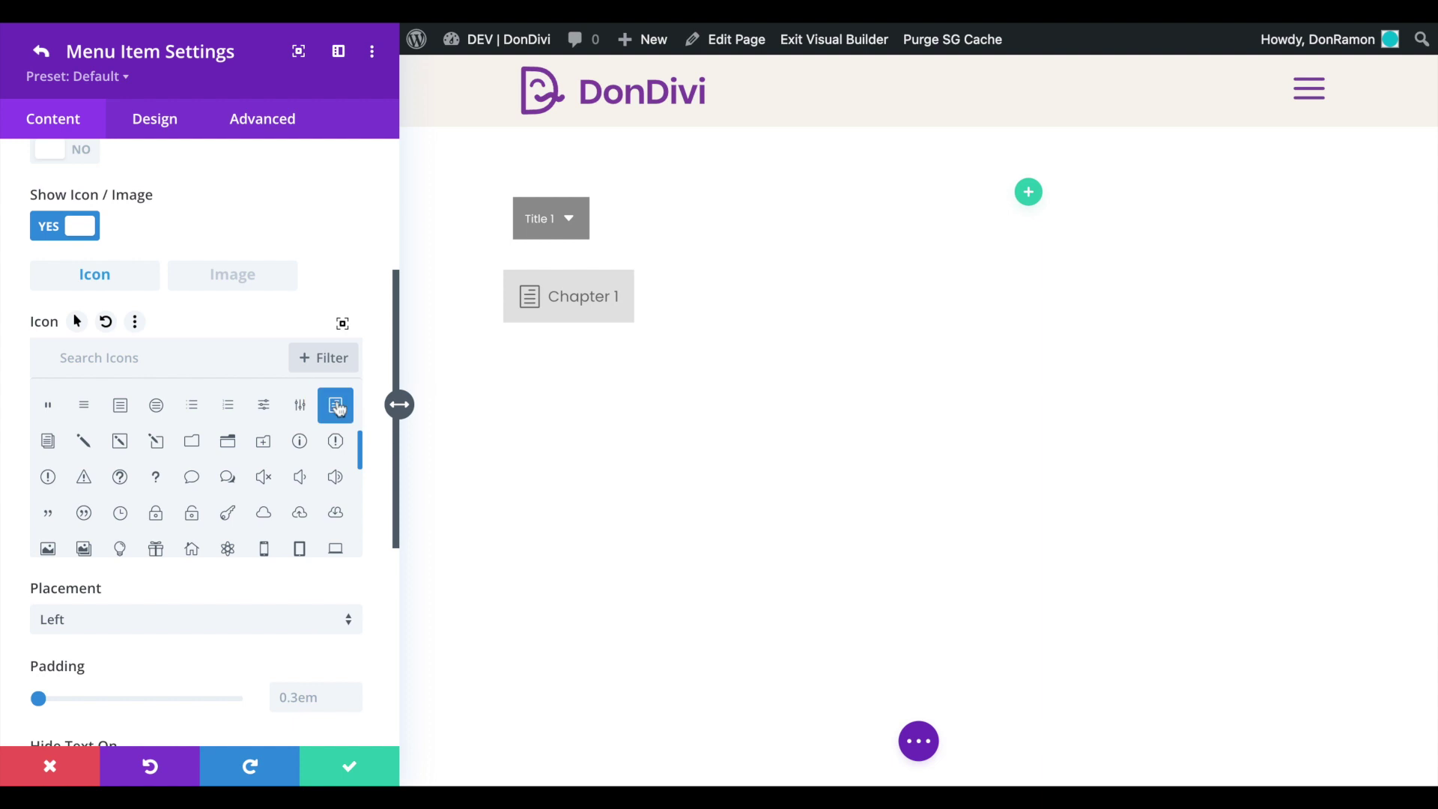
{"action": "left_click", "coordinate": [41, 51]}
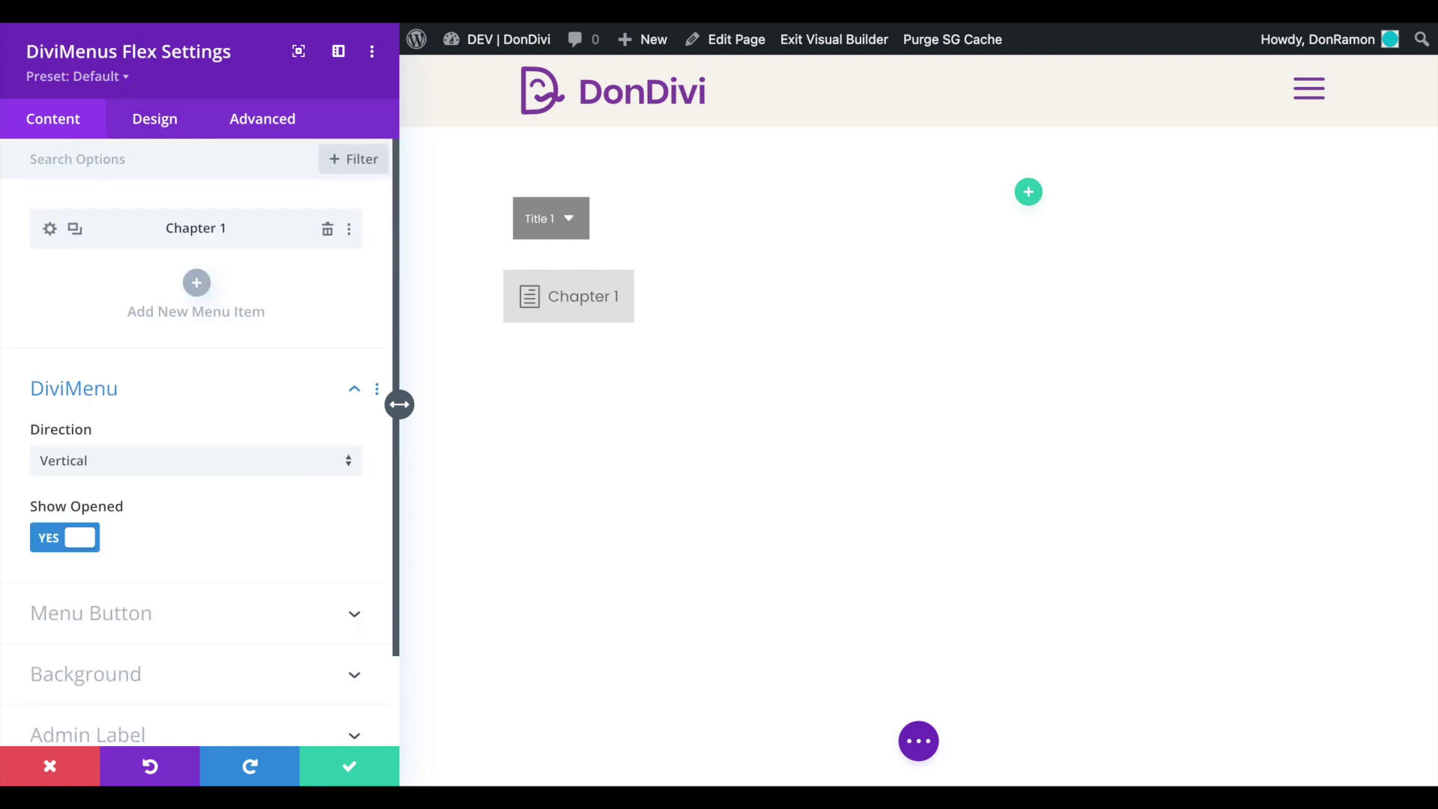
- Duplicate the Chapter 1 menu item and retitle the copy "Chapter 2"
{"action": "left_click", "coordinate": [76, 230]}
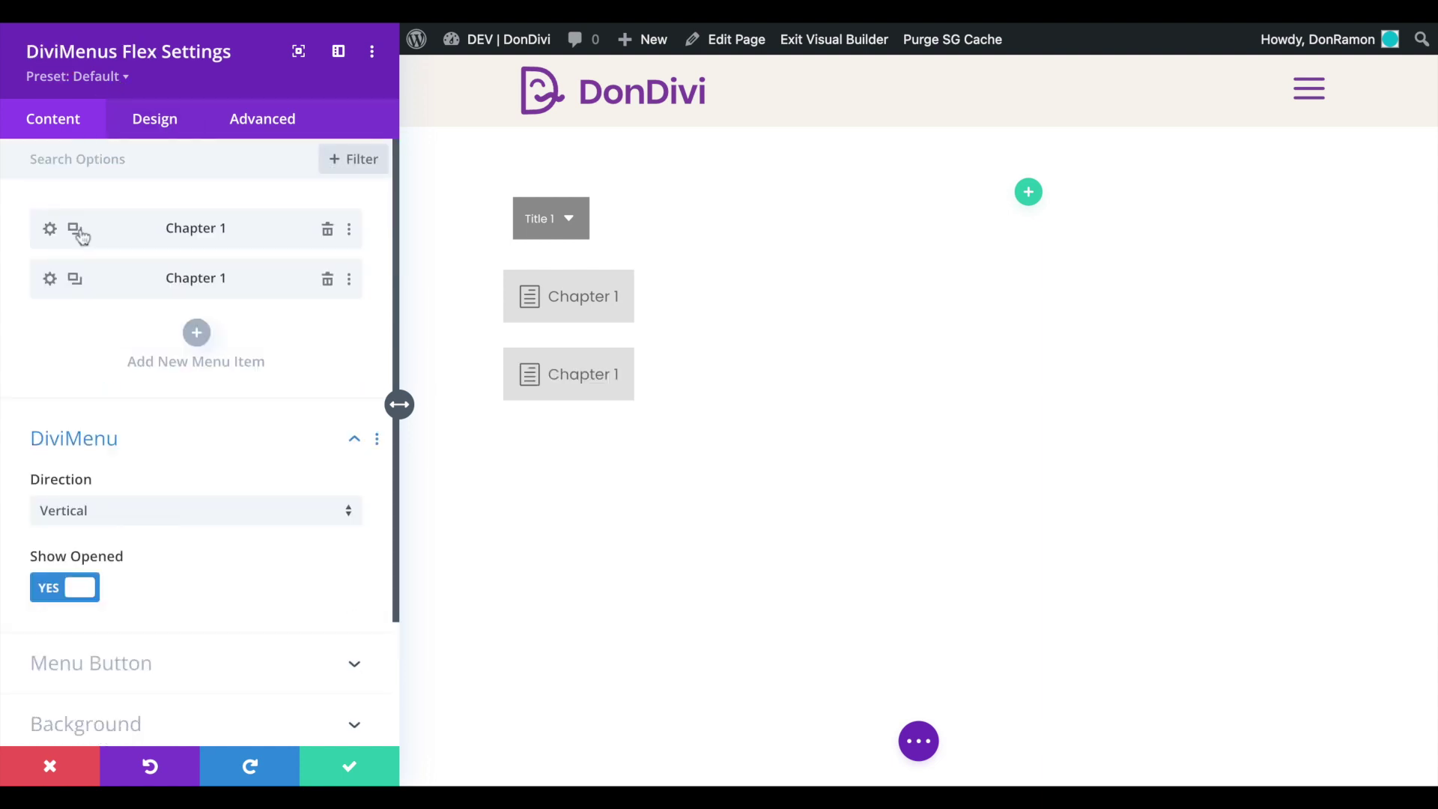
{"action": "left_click", "coordinate": [49, 281]}
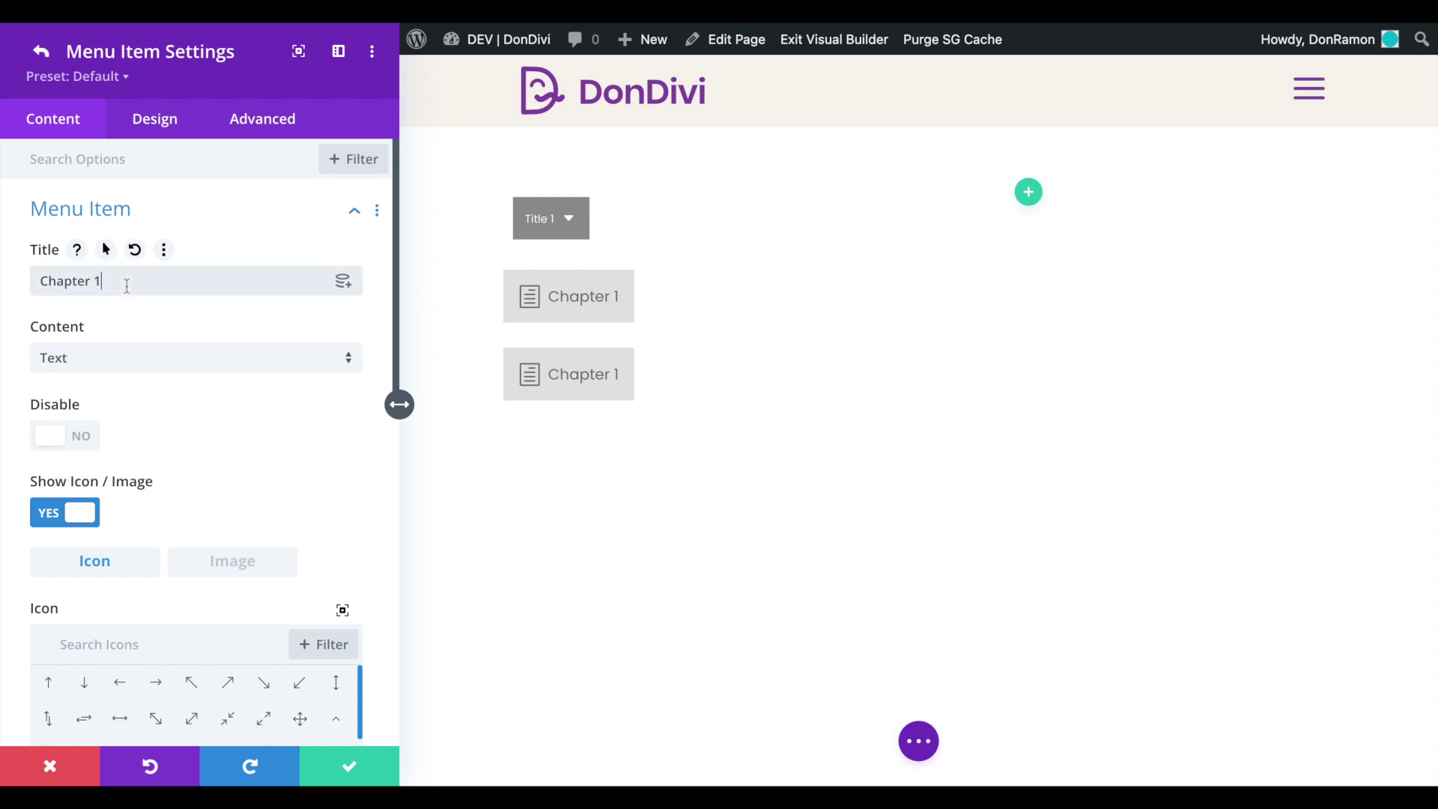
{"action": "left_click", "coordinate": [41, 51]}
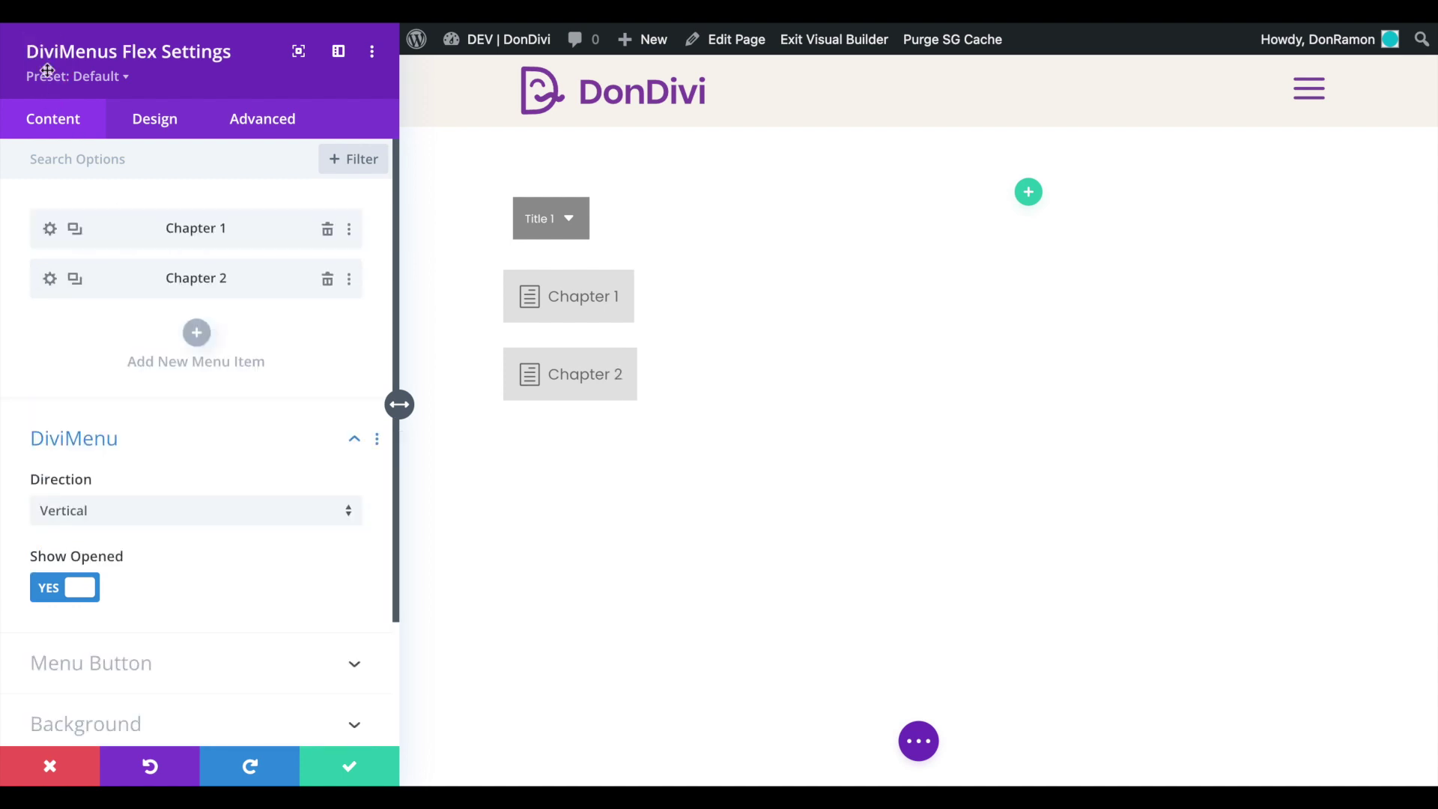
- Duplicate the Chapter 2 menu item and retitle the copy "Chapter 3"
{"action": "left_click", "coordinate": [76, 280]}
{"action": "left_click", "coordinate": [49, 330]}
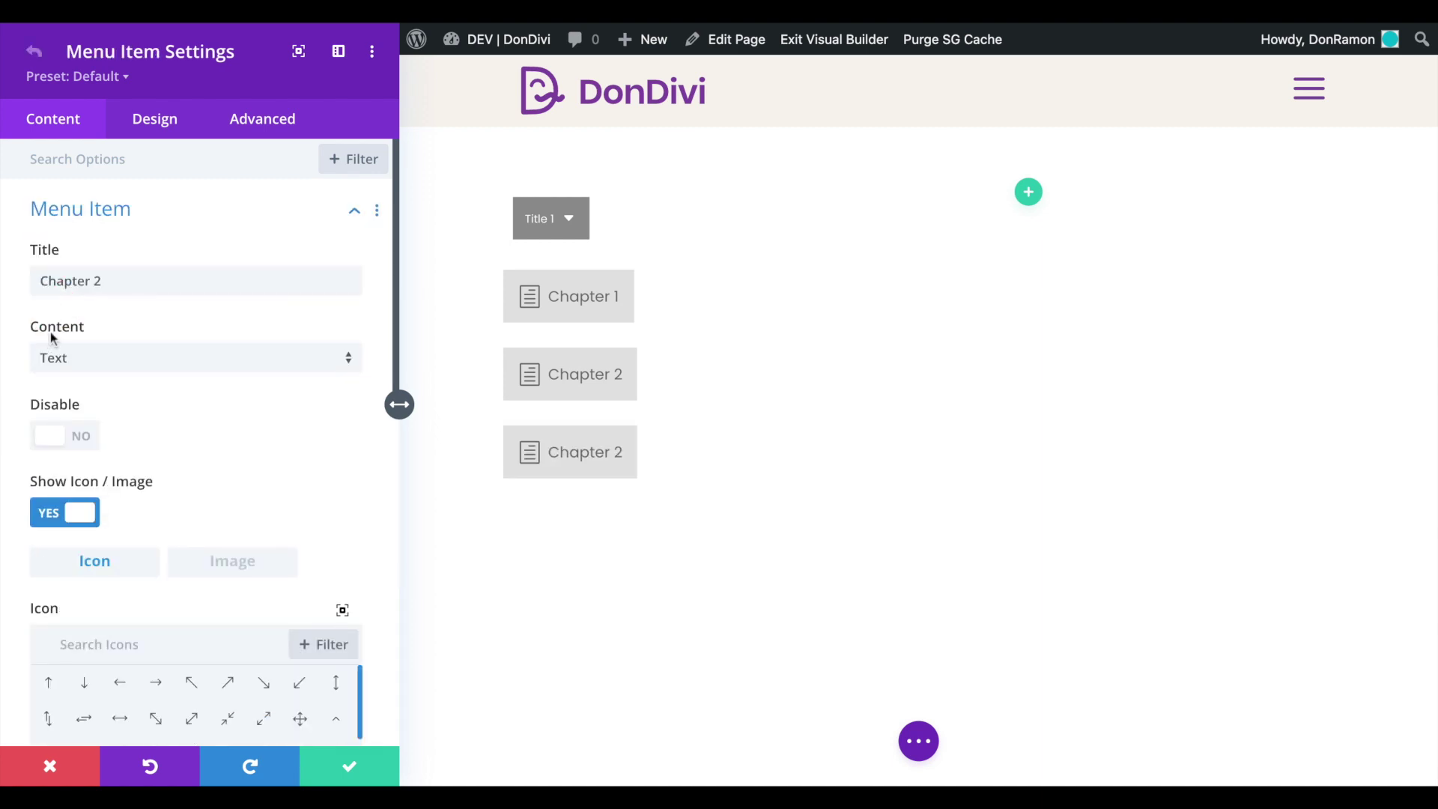
{"action": "left_click", "coordinate": [122, 281]}
{"action": "key", "text": "BackSpace"}
{"action": "type", "text": "3"}
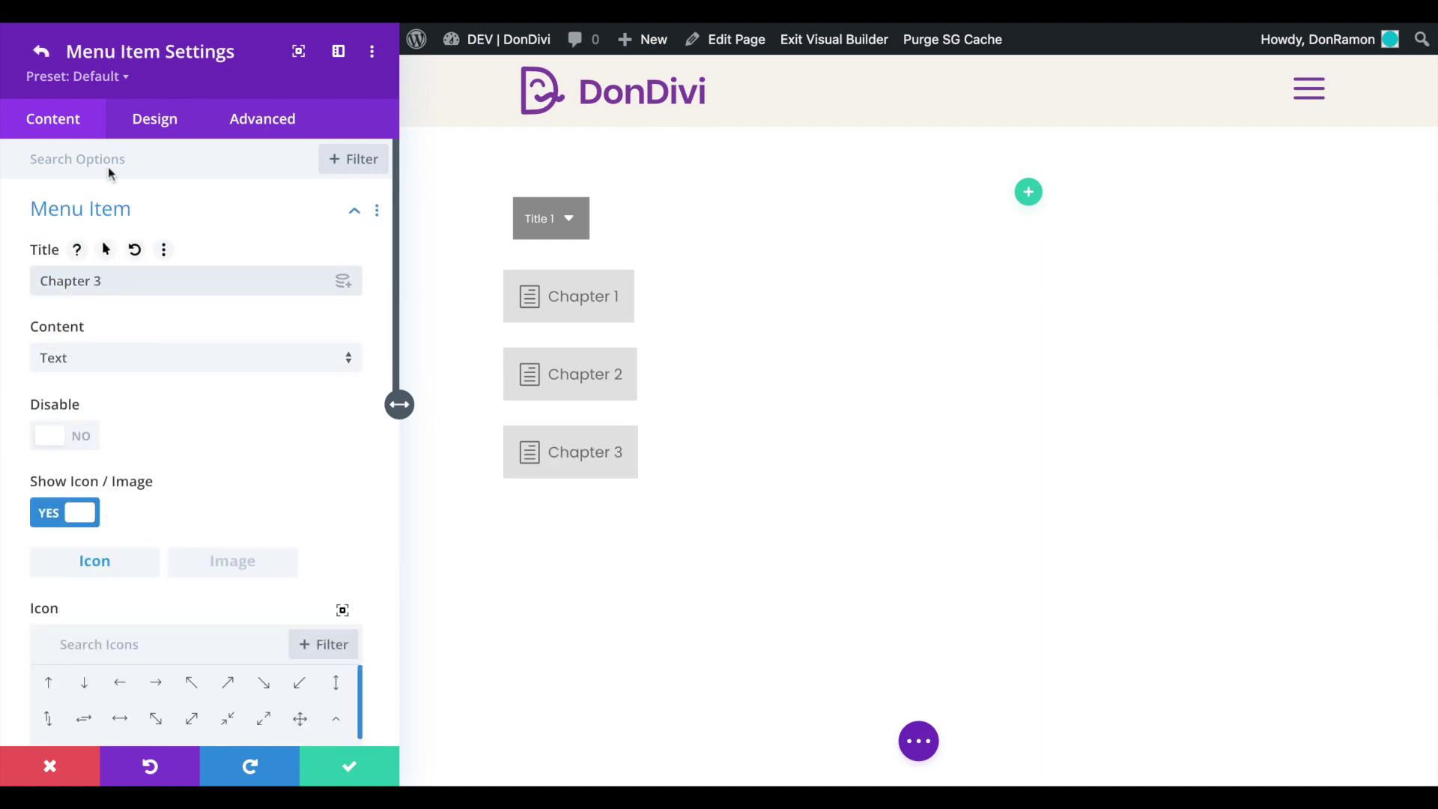
{"action": "left_click", "coordinate": [41, 51]}
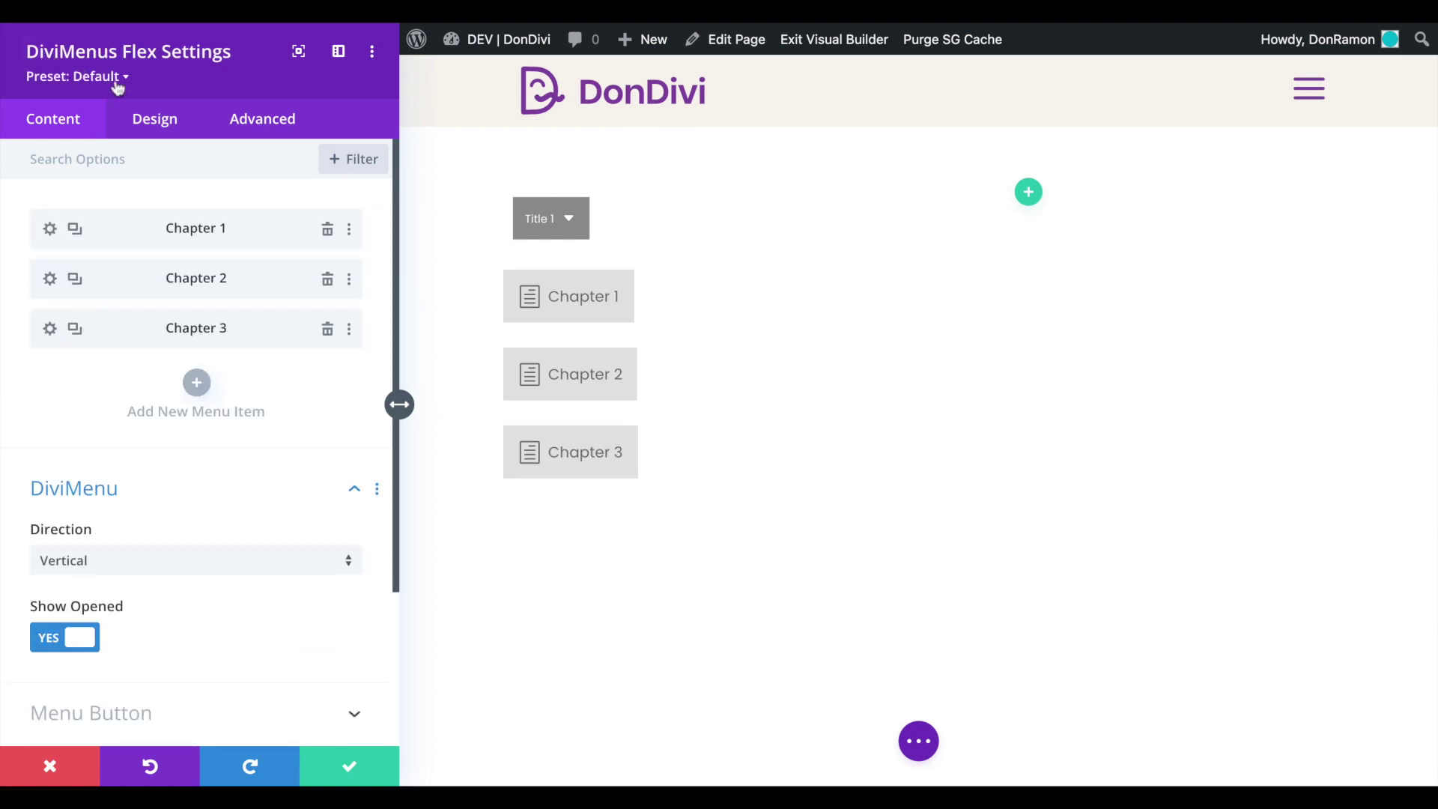
- Make both the menu items and the menu button fullwidth in the DiviMenu design settings
{"action": "left_click", "coordinate": [165, 119]}
{"action": "left_click", "coordinate": [278, 220]}
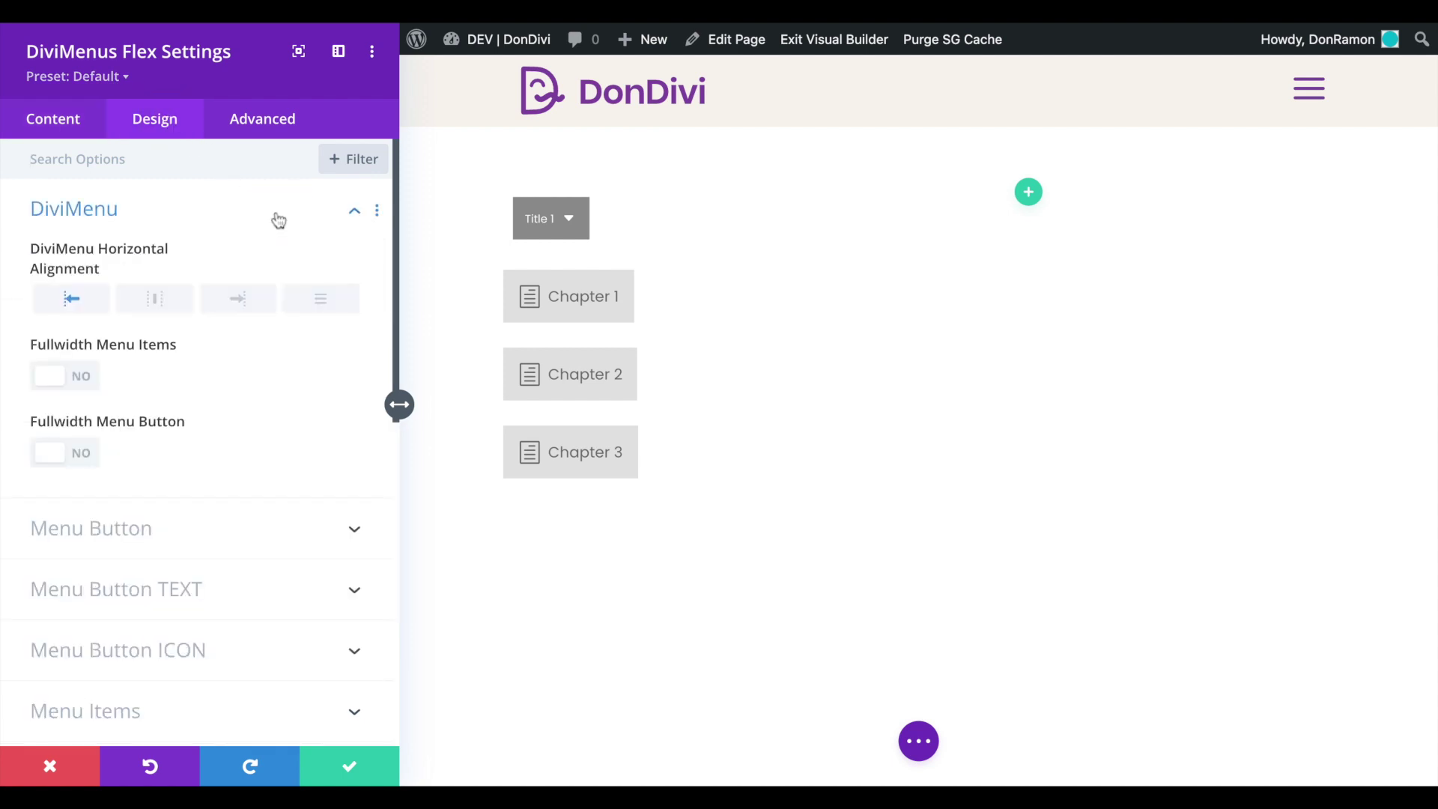
{"action": "left_click", "coordinate": [75, 376]}
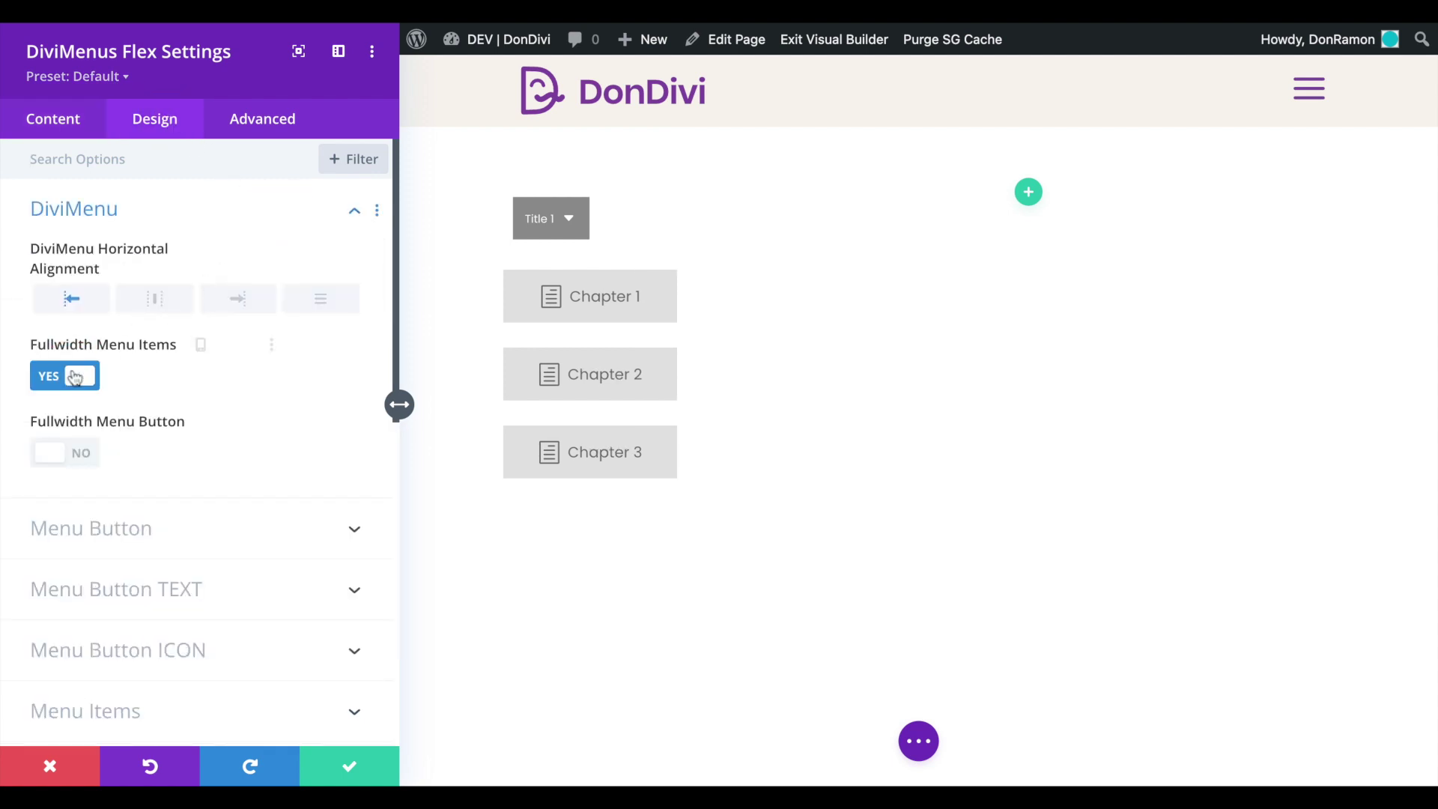
{"action": "left_click", "coordinate": [60, 454]}
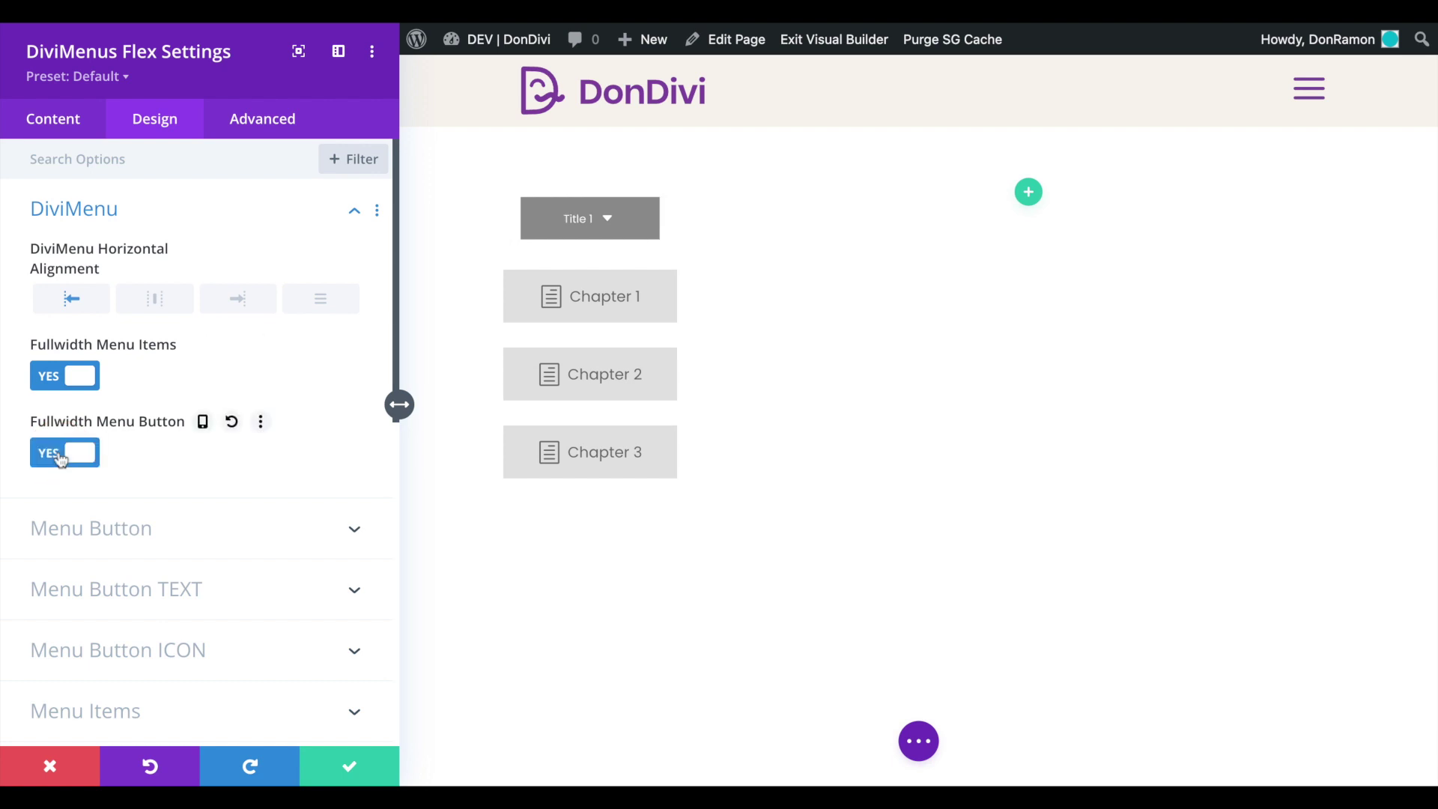
- Style the menu button with the resizing effect off, justified content alignment and a yellow background
{"action": "left_click", "coordinate": [296, 524]}
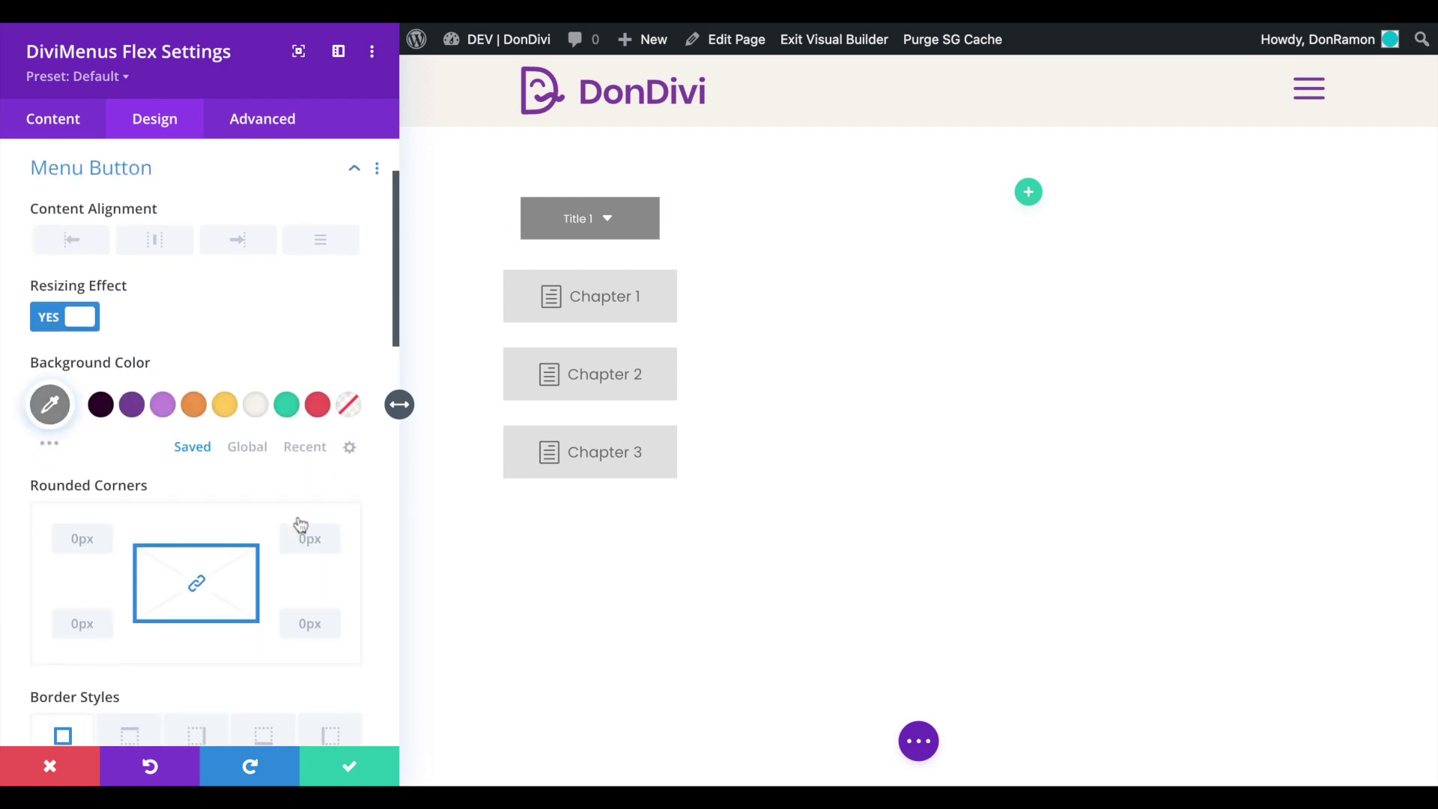
{"action": "left_click", "coordinate": [80, 317]}
{"action": "left_click", "coordinate": [311, 252]}
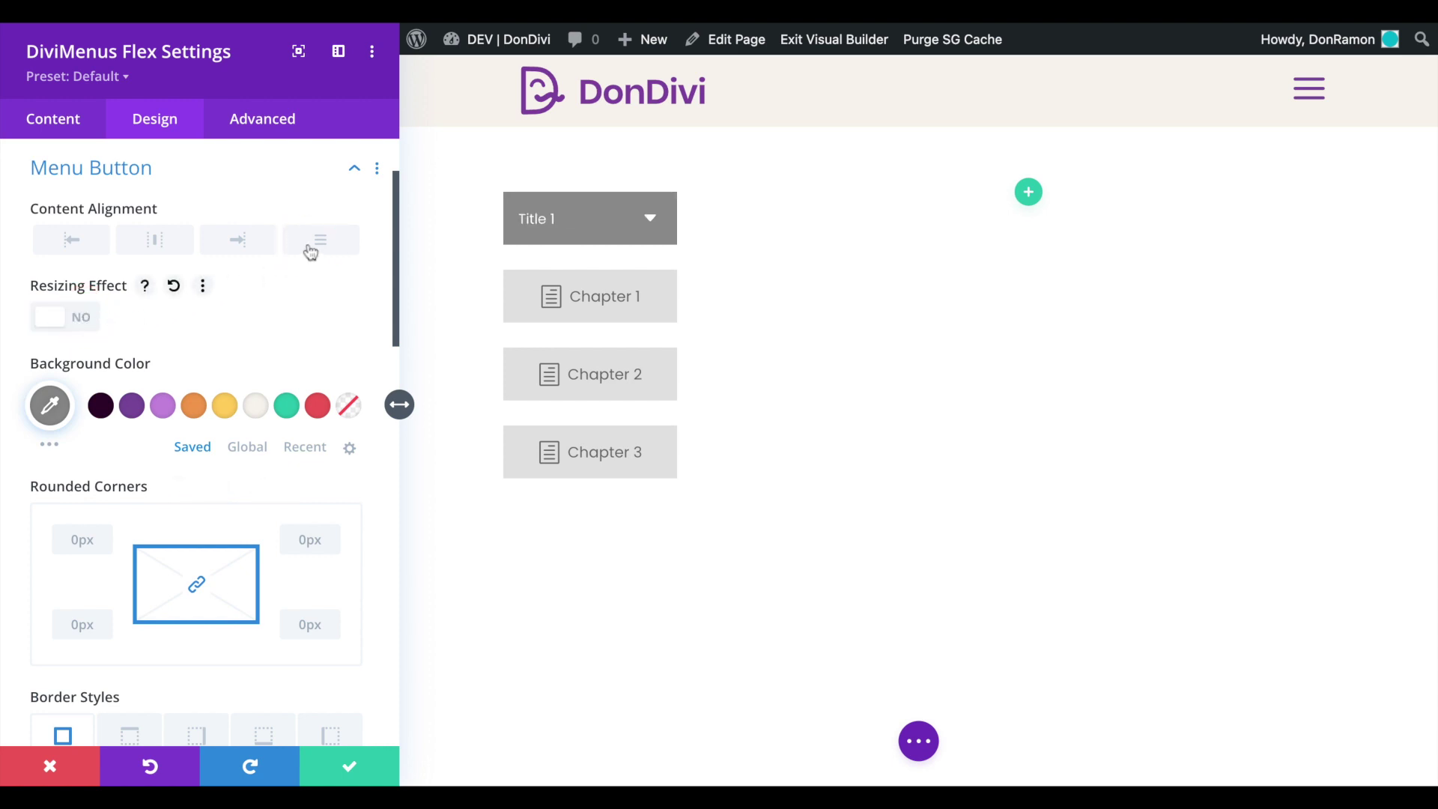
{"action": "left_click", "coordinate": [225, 405]}
- Set the menu button text to color #2d0029 with an Ultra Bold font weight
{"action": "scroll", "coordinate": [378, 506], "scroll_direction": "down", "scroll_amount": 12}
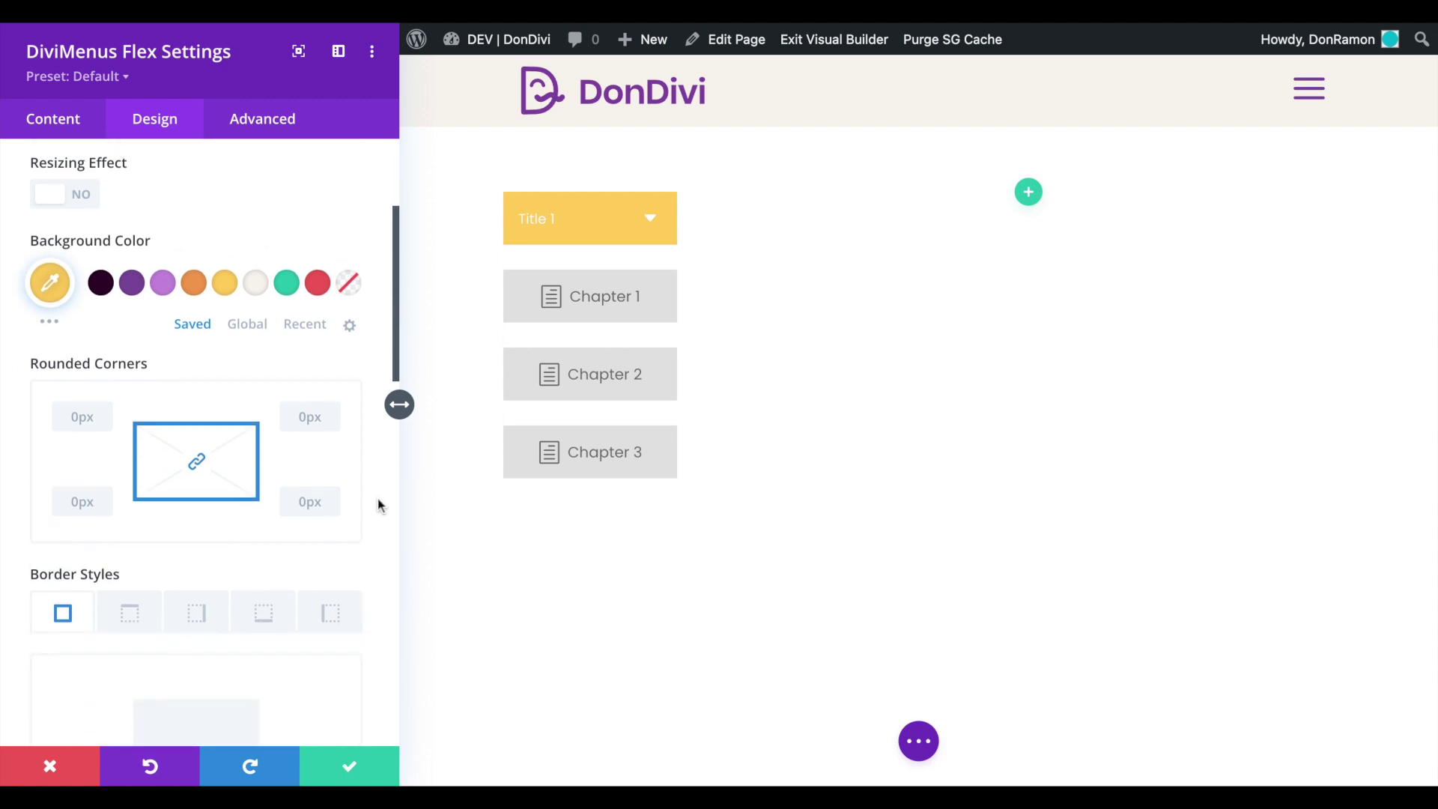
{"action": "left_click", "coordinate": [254, 324]}
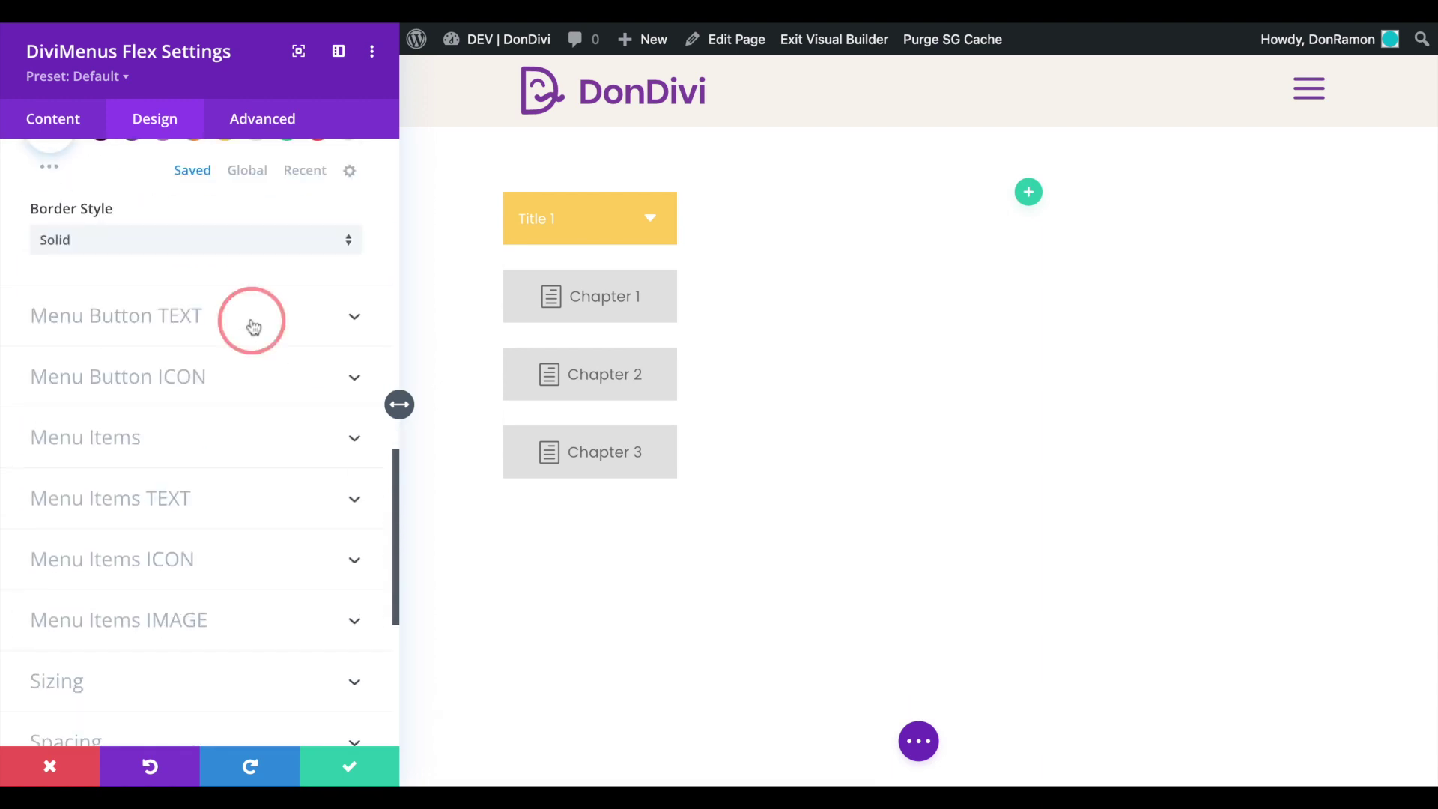
{"action": "left_click", "coordinate": [105, 490]}
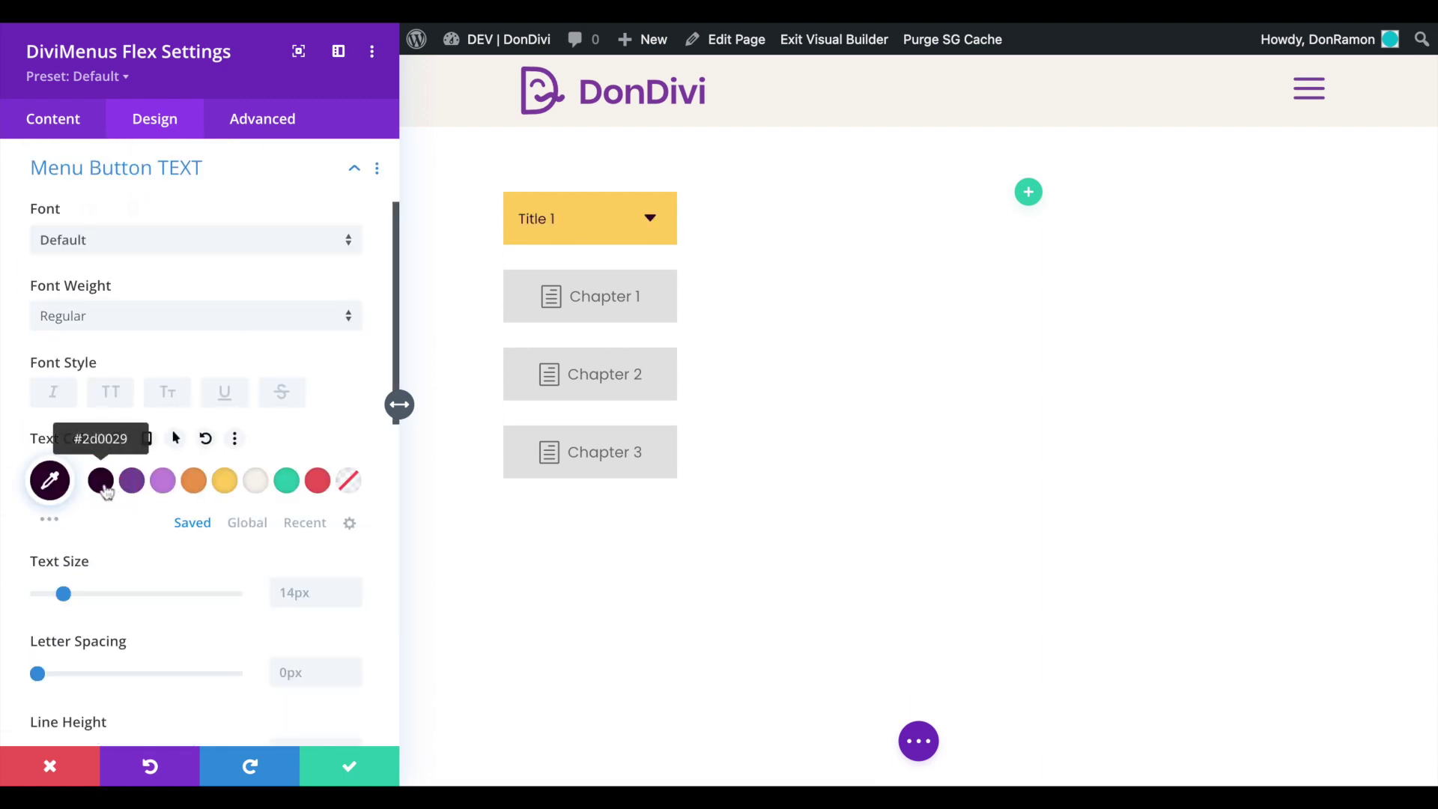
{"action": "left_click", "coordinate": [168, 322]}
{"action": "left_click", "coordinate": [161, 468]}
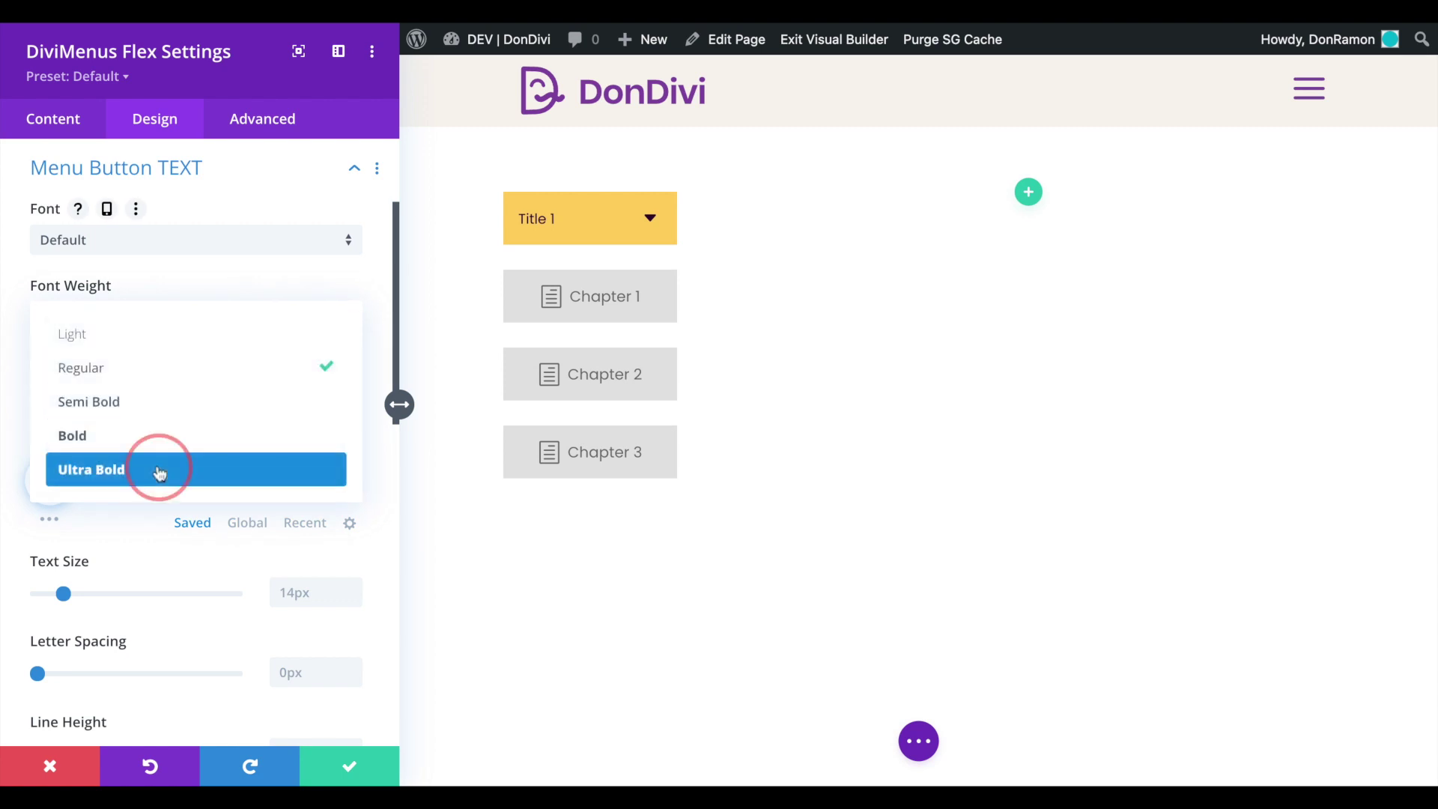
- Set the menu button text size to 20px and the menu items' background color to yellow #ffcb58
{"action": "left_click", "coordinate": [283, 593]}
{"action": "type", "text": "20px"}
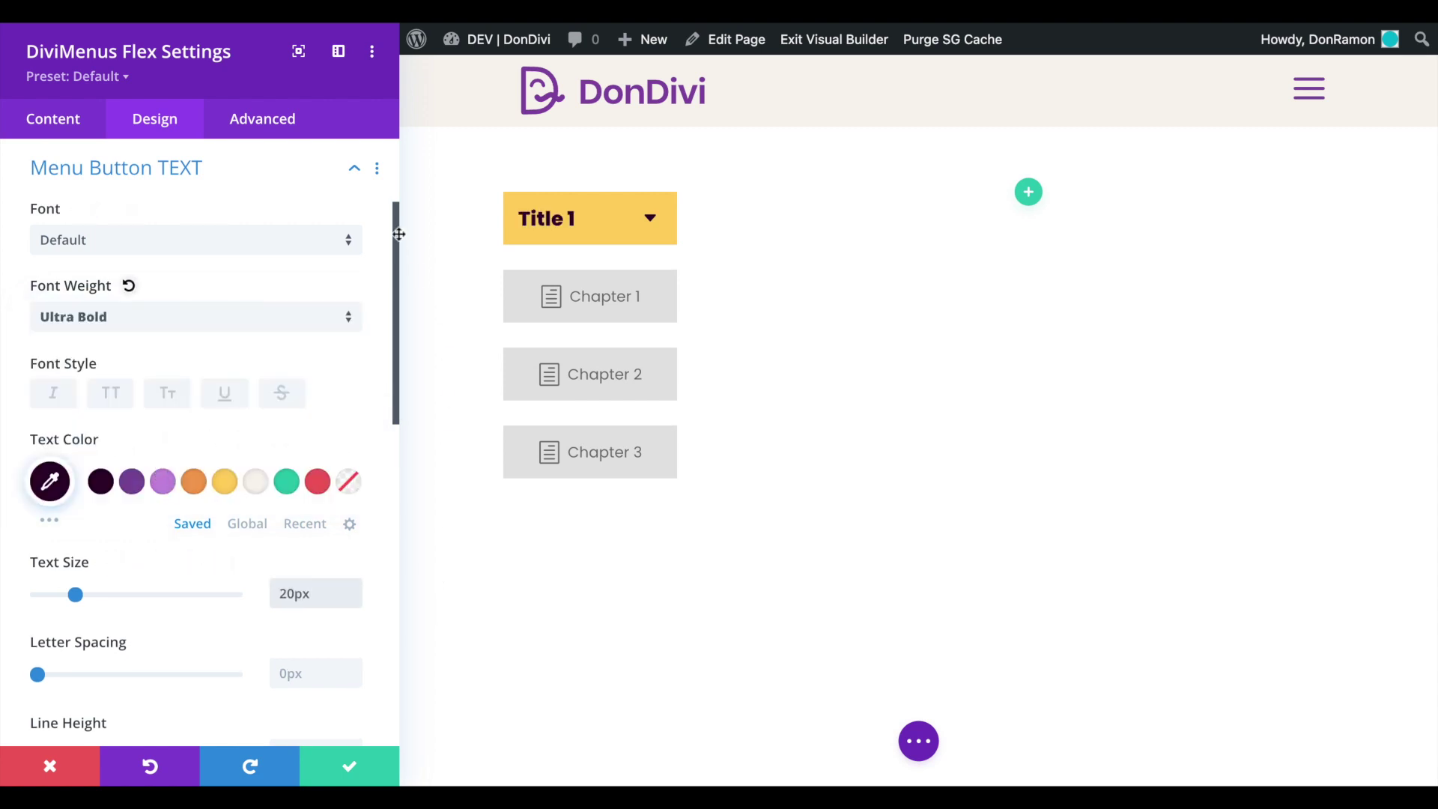
{"action": "left_click", "coordinate": [305, 187]}
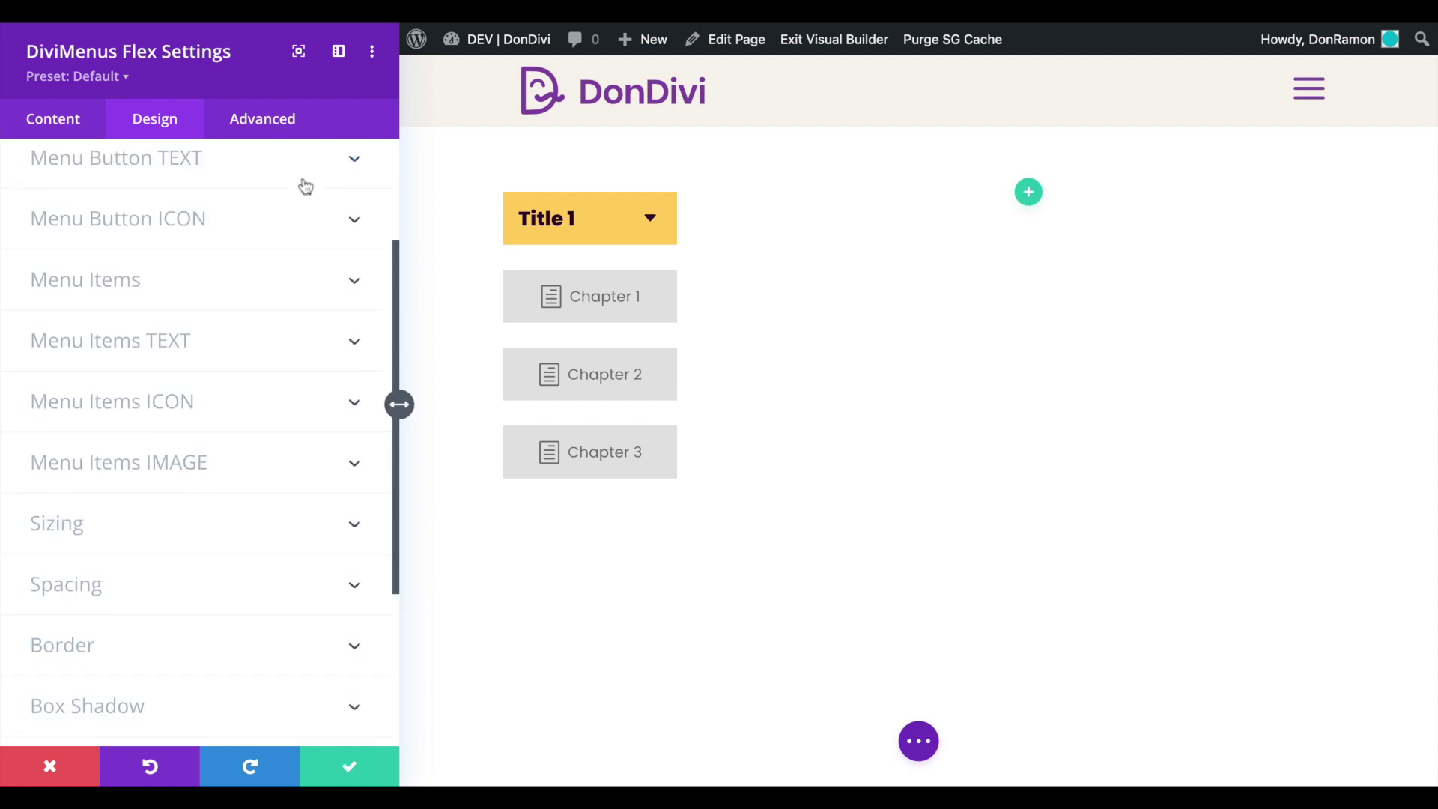
{"action": "left_click", "coordinate": [257, 283]}
{"action": "left_click", "coordinate": [223, 256]}
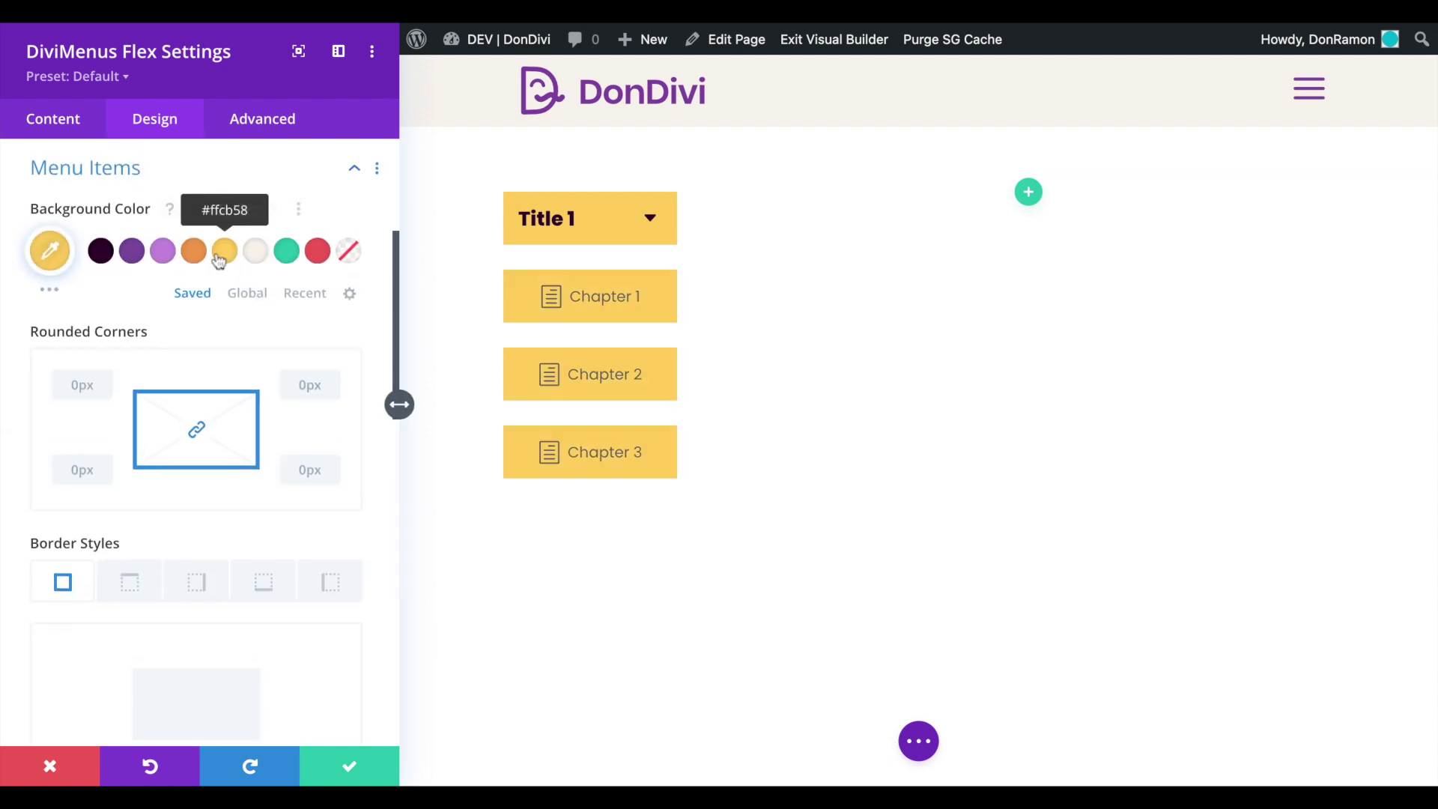
- Style the menu items' text with a Bold font weight, the saved dark purple color and an 18px size
{"action": "scroll", "coordinate": [376, 429], "scroll_direction": "down", "scroll_amount": 9}
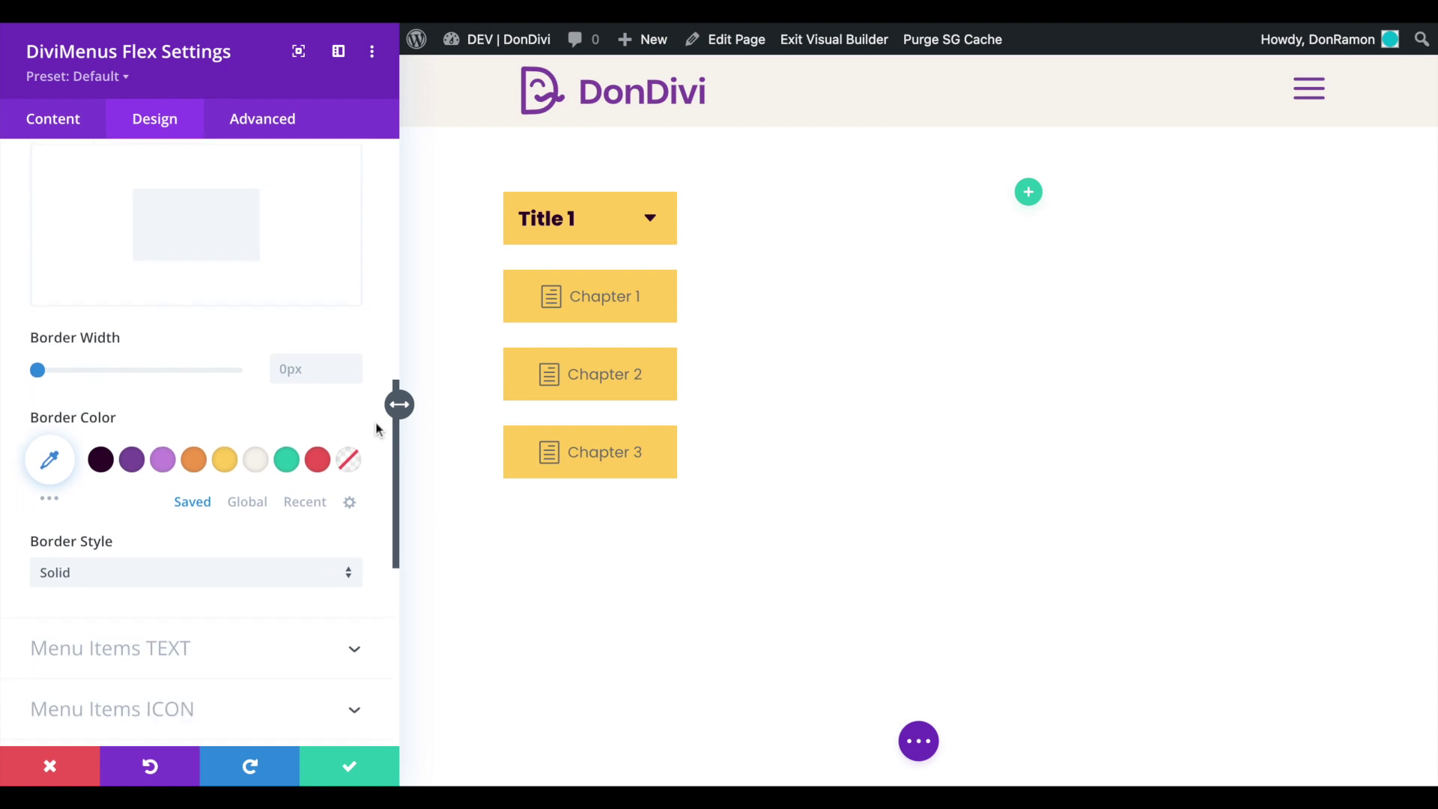
{"action": "left_click", "coordinate": [259, 423]}
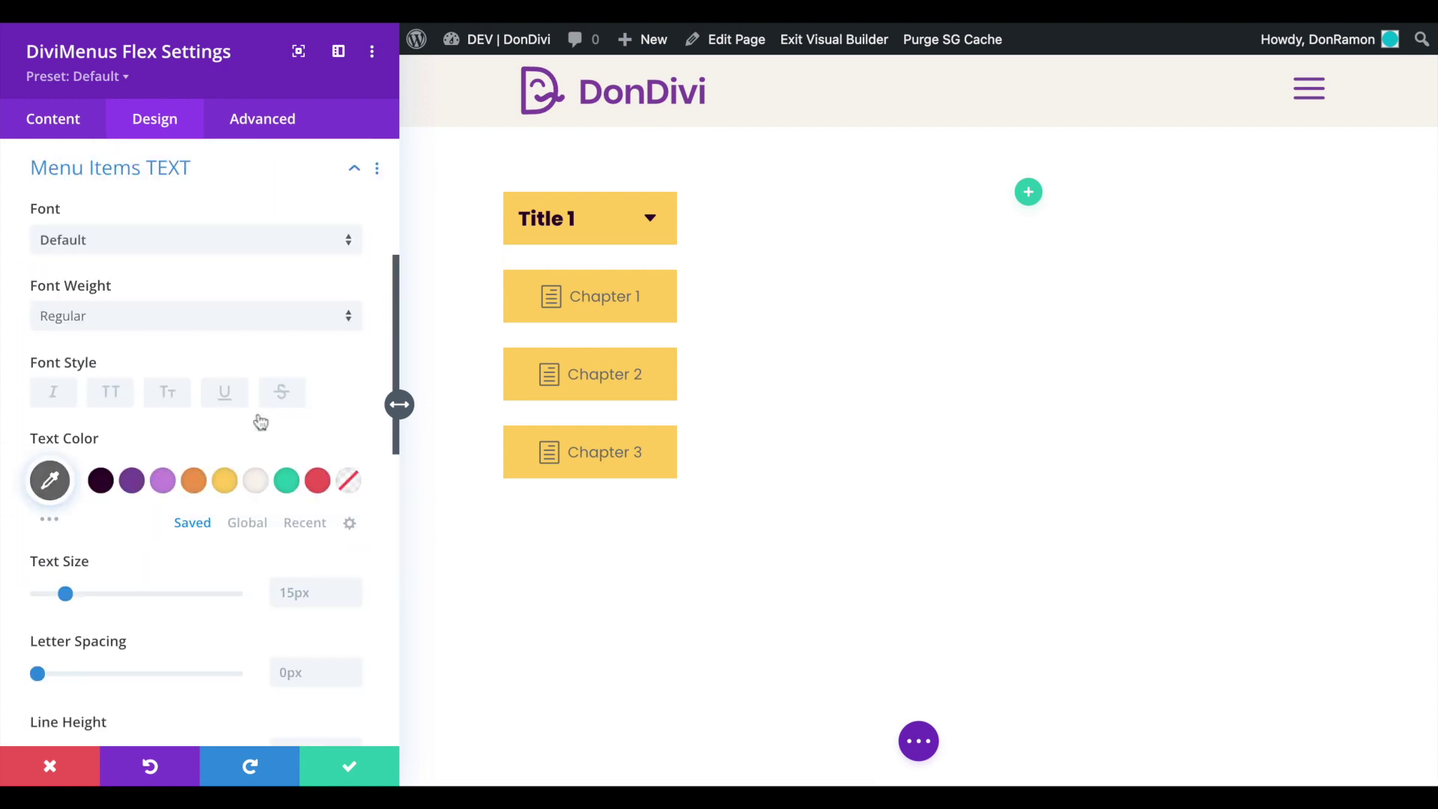
{"action": "left_click", "coordinate": [193, 327]}
{"action": "left_click", "coordinate": [131, 431]}
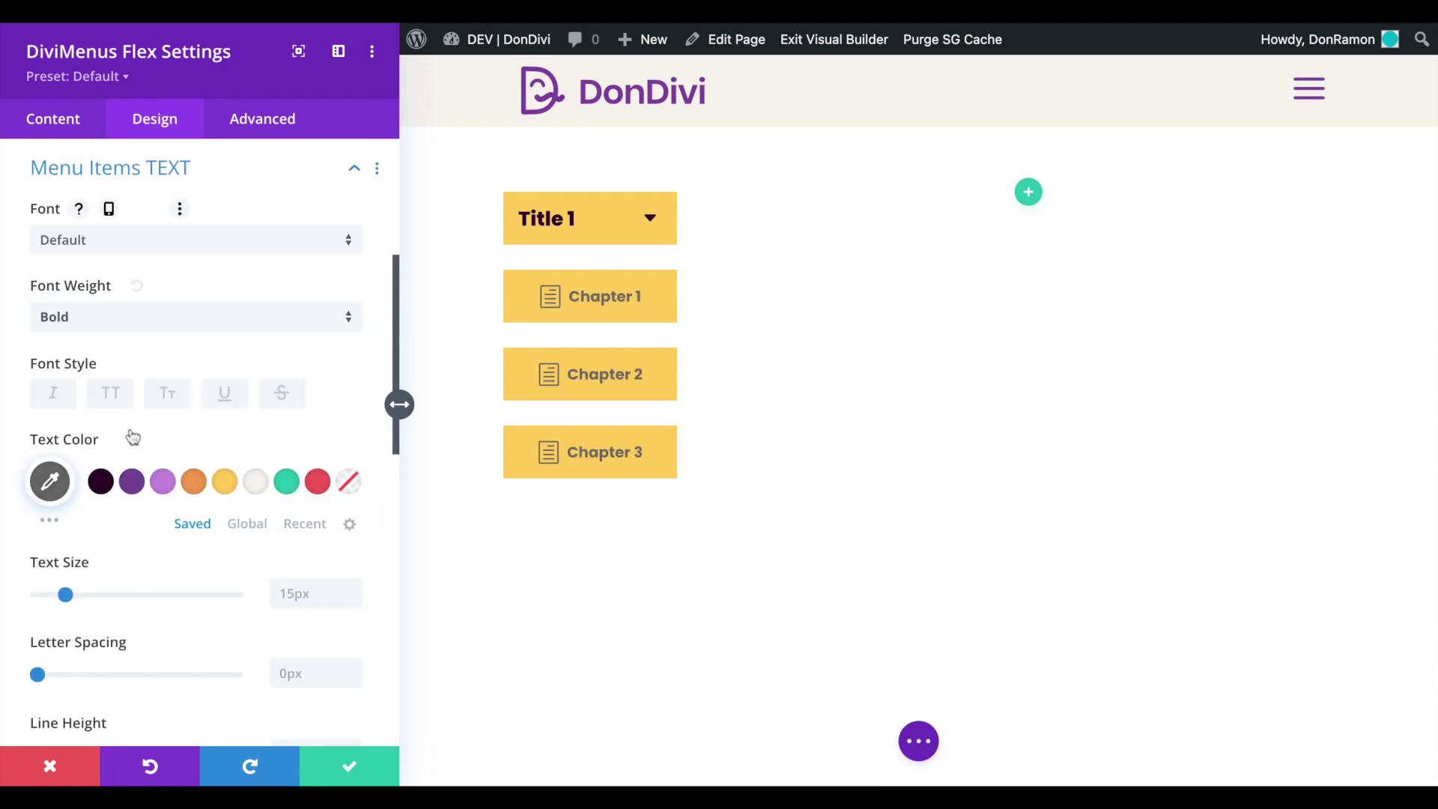
{"action": "left_click", "coordinate": [101, 481]}
{"action": "left_click", "coordinate": [316, 593]}
{"action": "type", "text": "18px"}
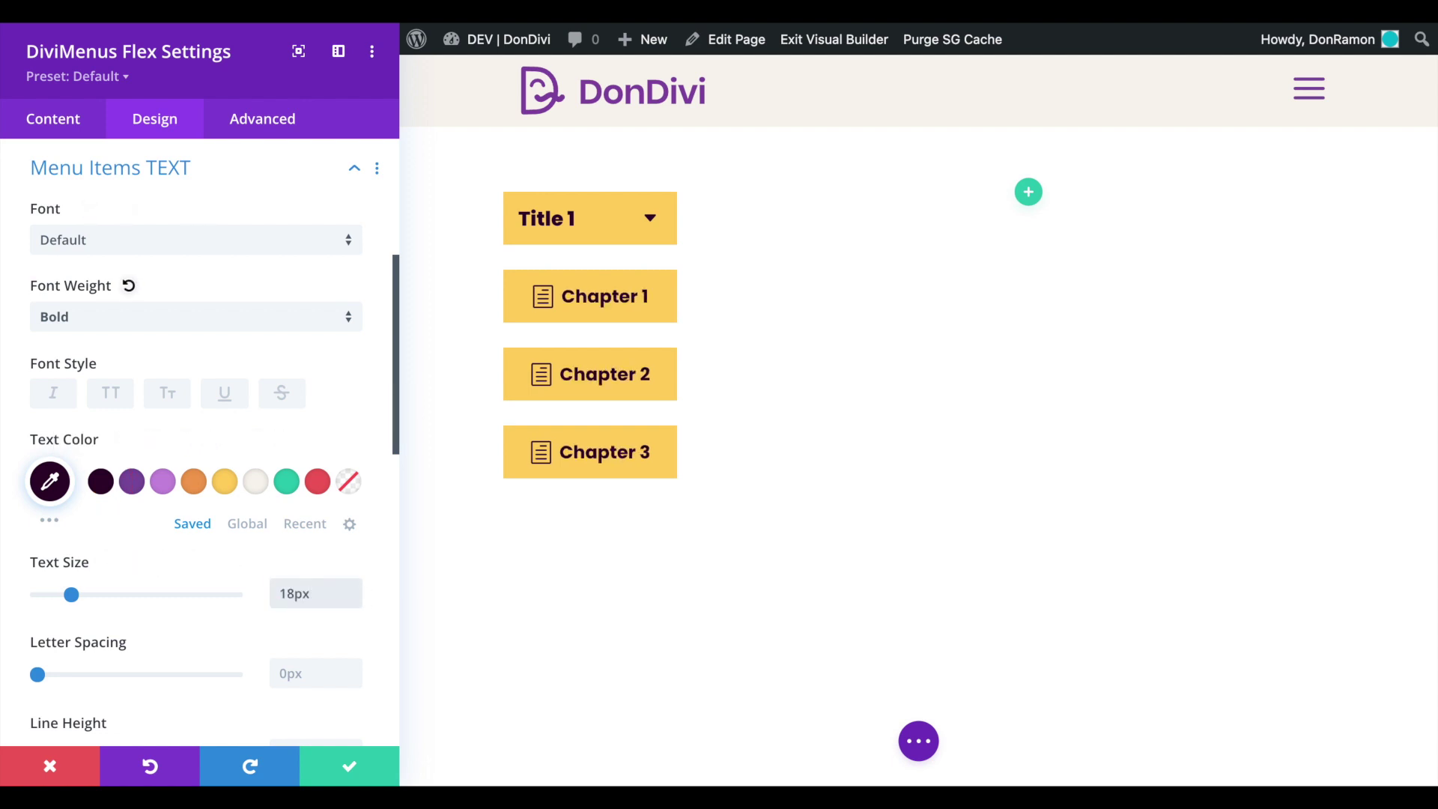
- Set the DiviMenu Opening spacing to 5px and preview the menu by collapsing and reopening it from Title 1
{"action": "left_click", "coordinate": [271, 183]}
{"action": "left_click", "coordinate": [205, 409]}
{"action": "left_click", "coordinate": [87, 243]}
{"action": "left_click_drag", "start_coordinate": [87, 243], "coordinate": [47, 247]}
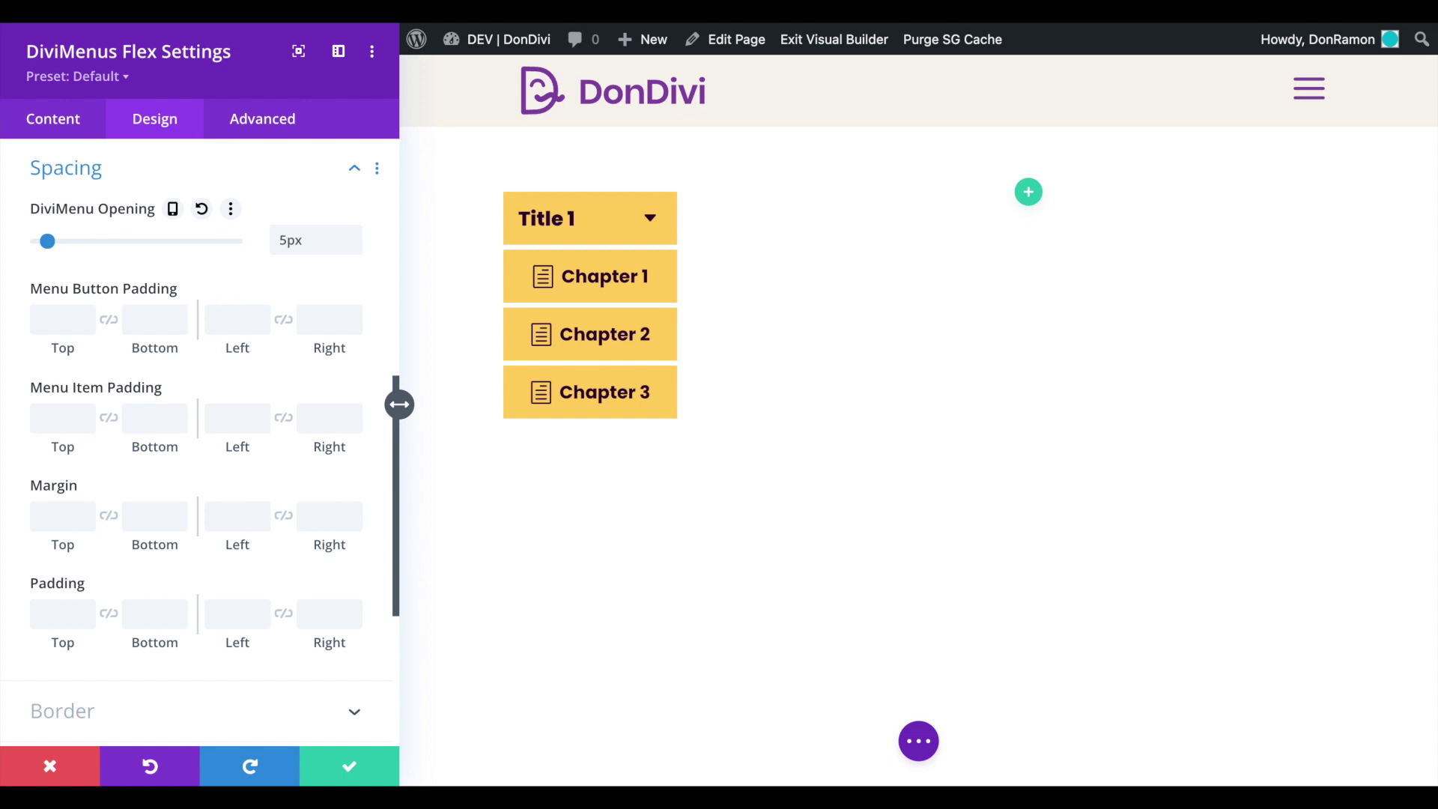
{"action": "left_click", "coordinate": [626, 214]}
{"action": "left_click", "coordinate": [626, 215]}
- Turn off Show Opened for the Title 1 DiviMenu and save the module settings
{"action": "left_click", "coordinate": [85, 129]}
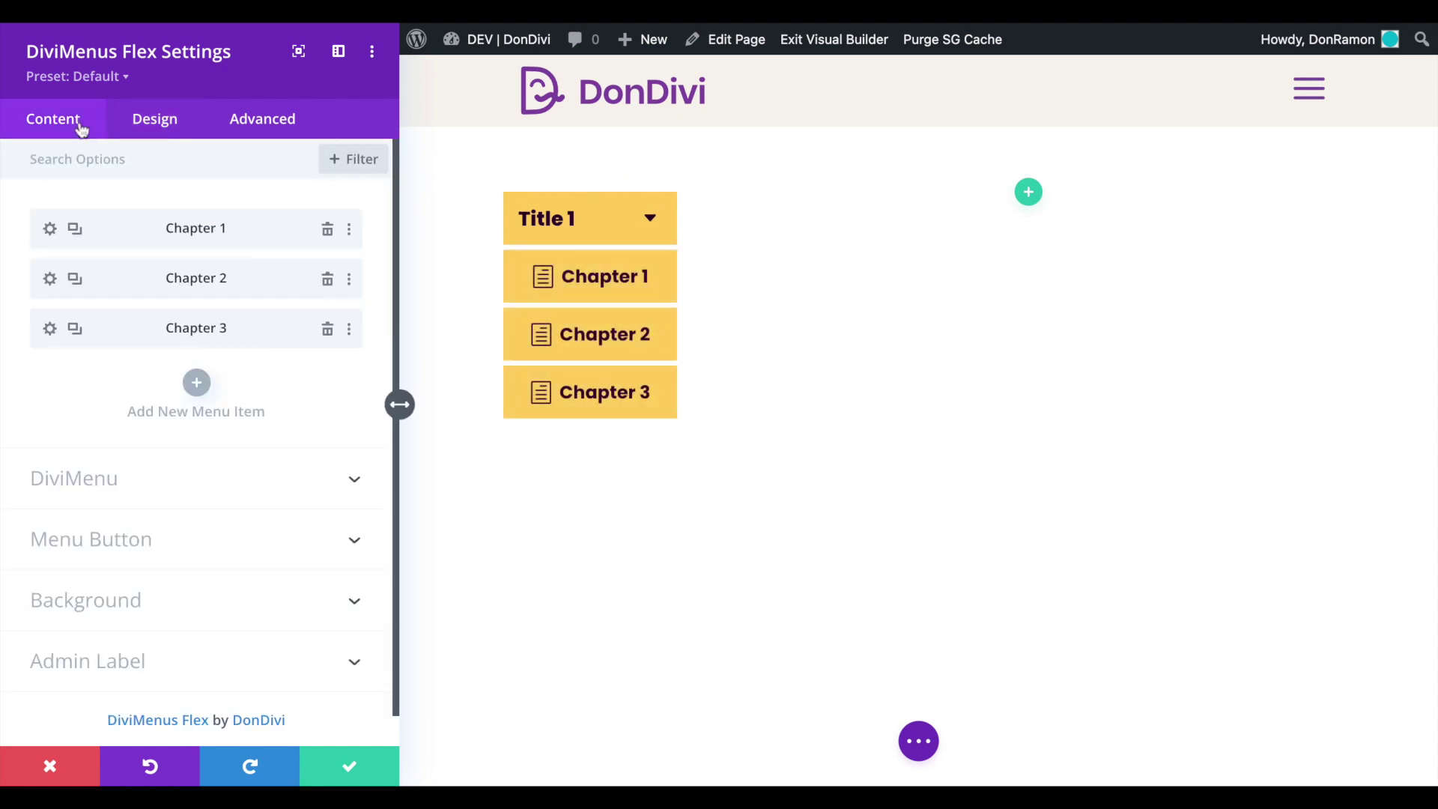
{"action": "left_click", "coordinate": [121, 483]}
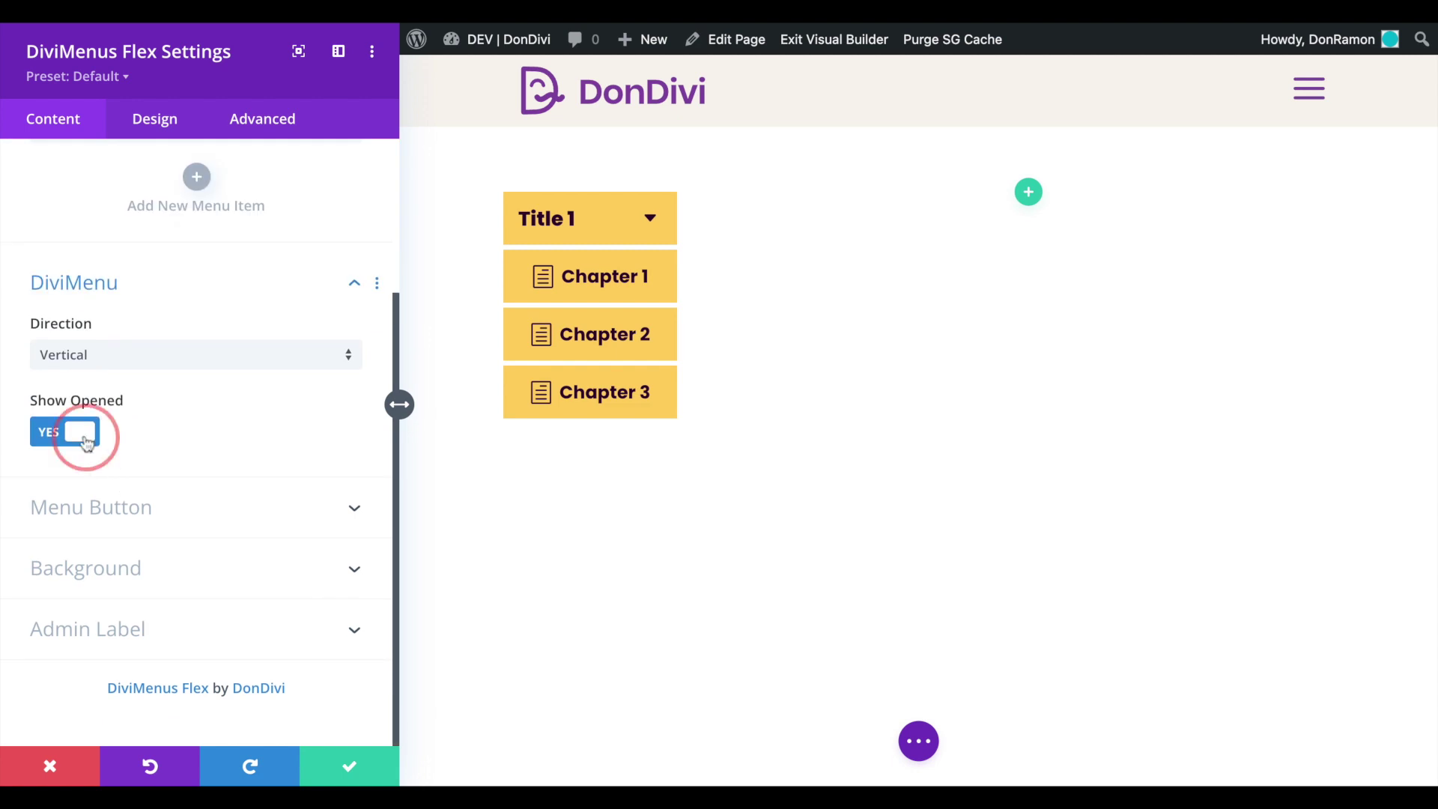
{"action": "left_click", "coordinate": [81, 437]}
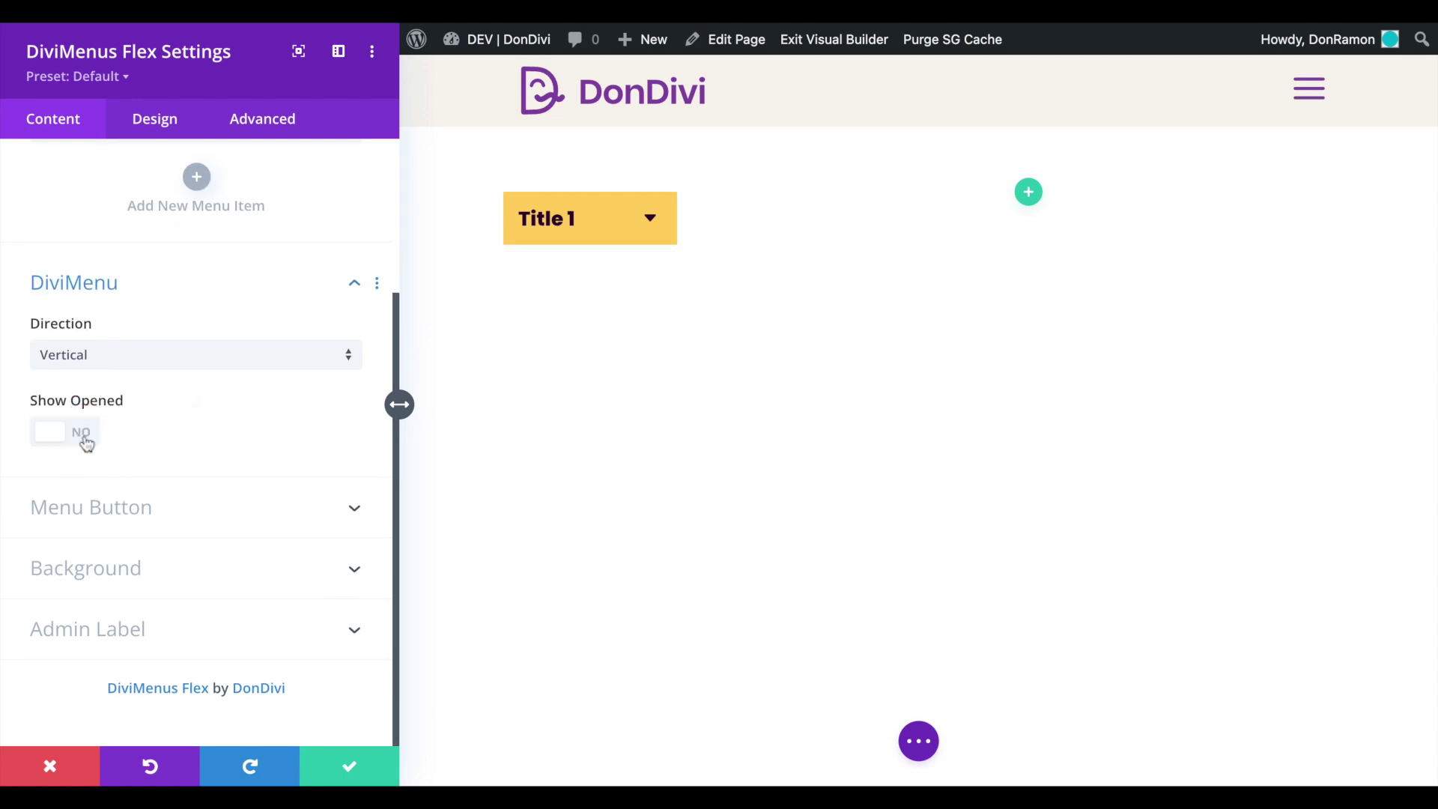
{"action": "left_click", "coordinate": [335, 764]}
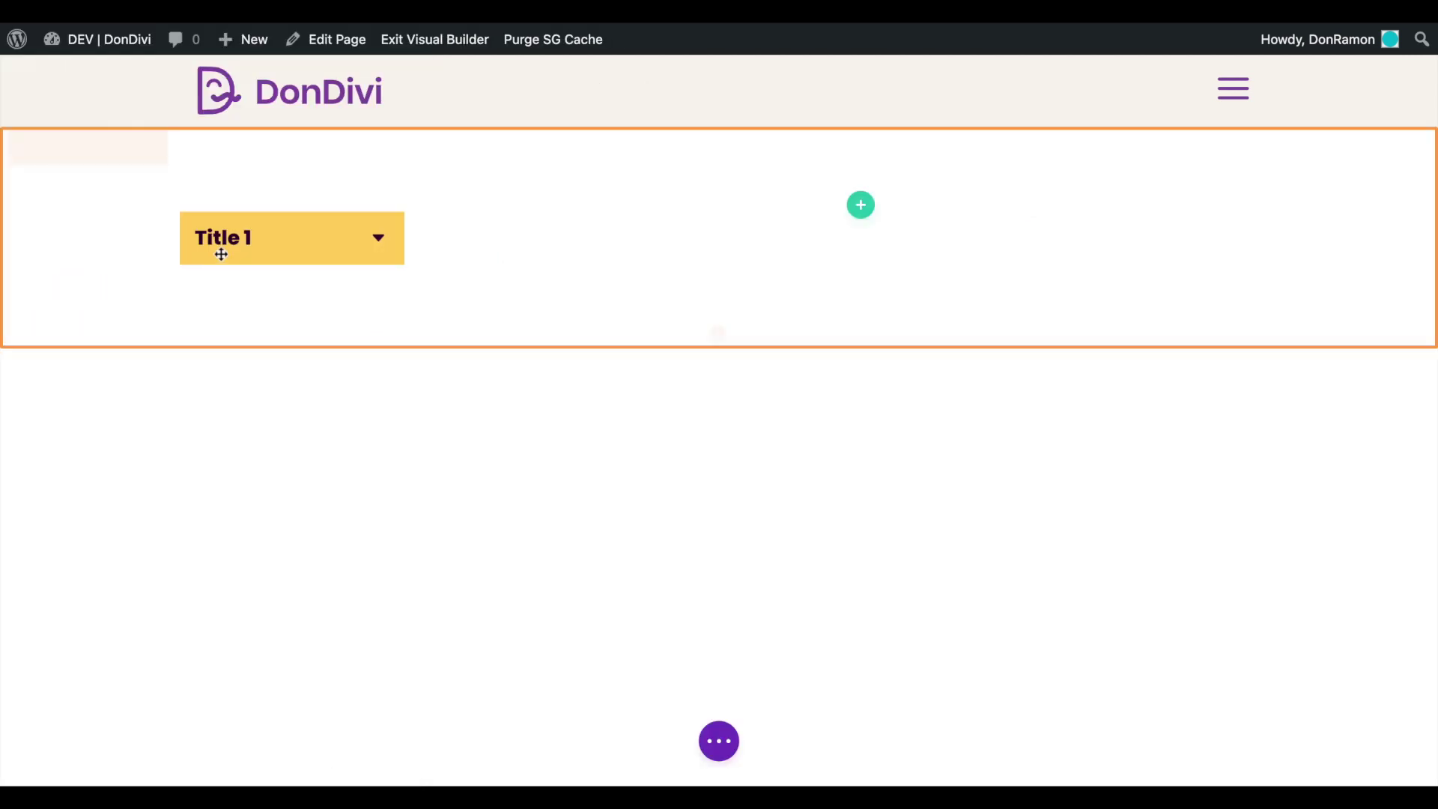
- Duplicate the Title 1 menu module and change the copy's menu button text to "Title 2"
{"action": "left_click", "coordinate": [284, 222]}
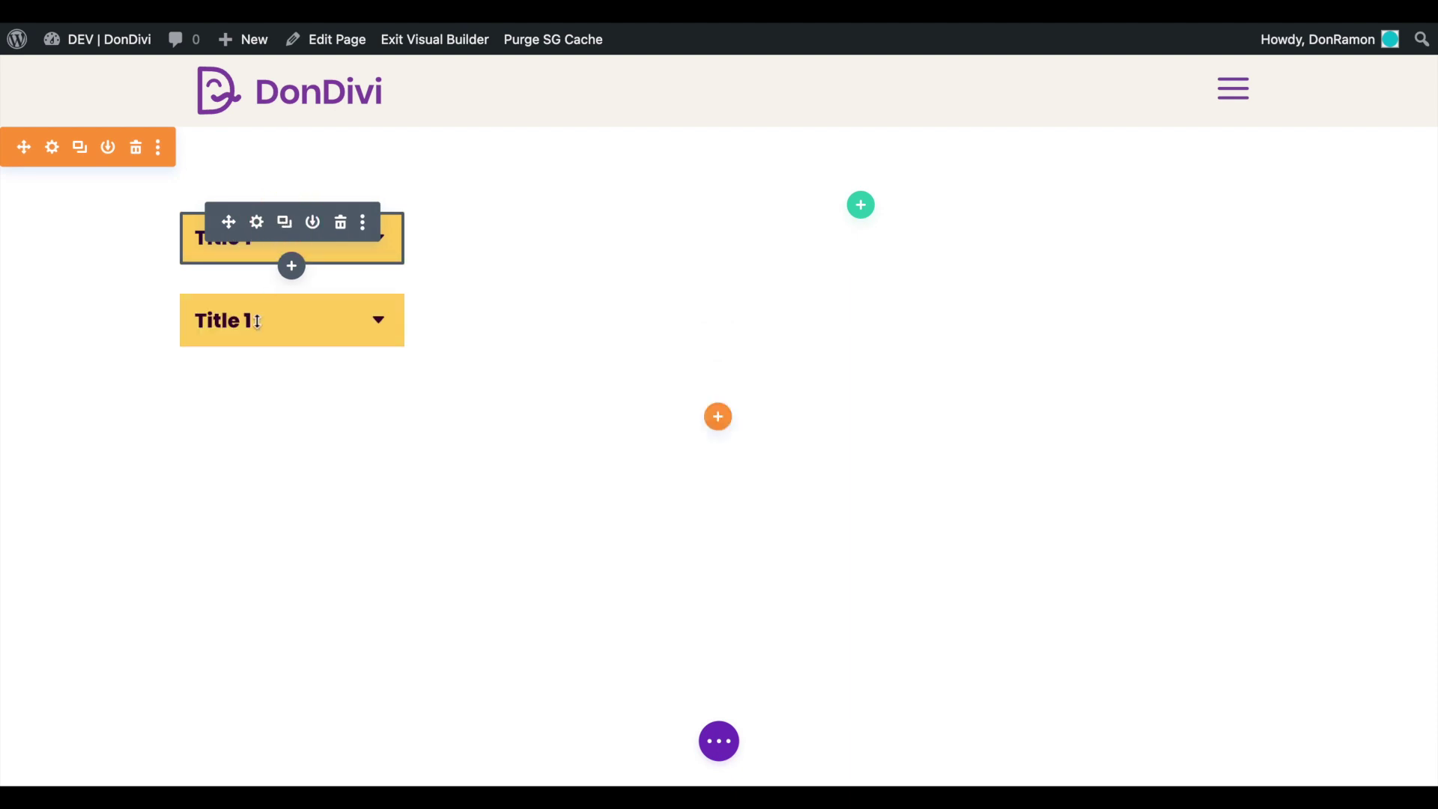
{"action": "left_click", "coordinate": [257, 302]}
{"action": "left_click", "coordinate": [208, 486]}
{"action": "left_click", "coordinate": [170, 539]}
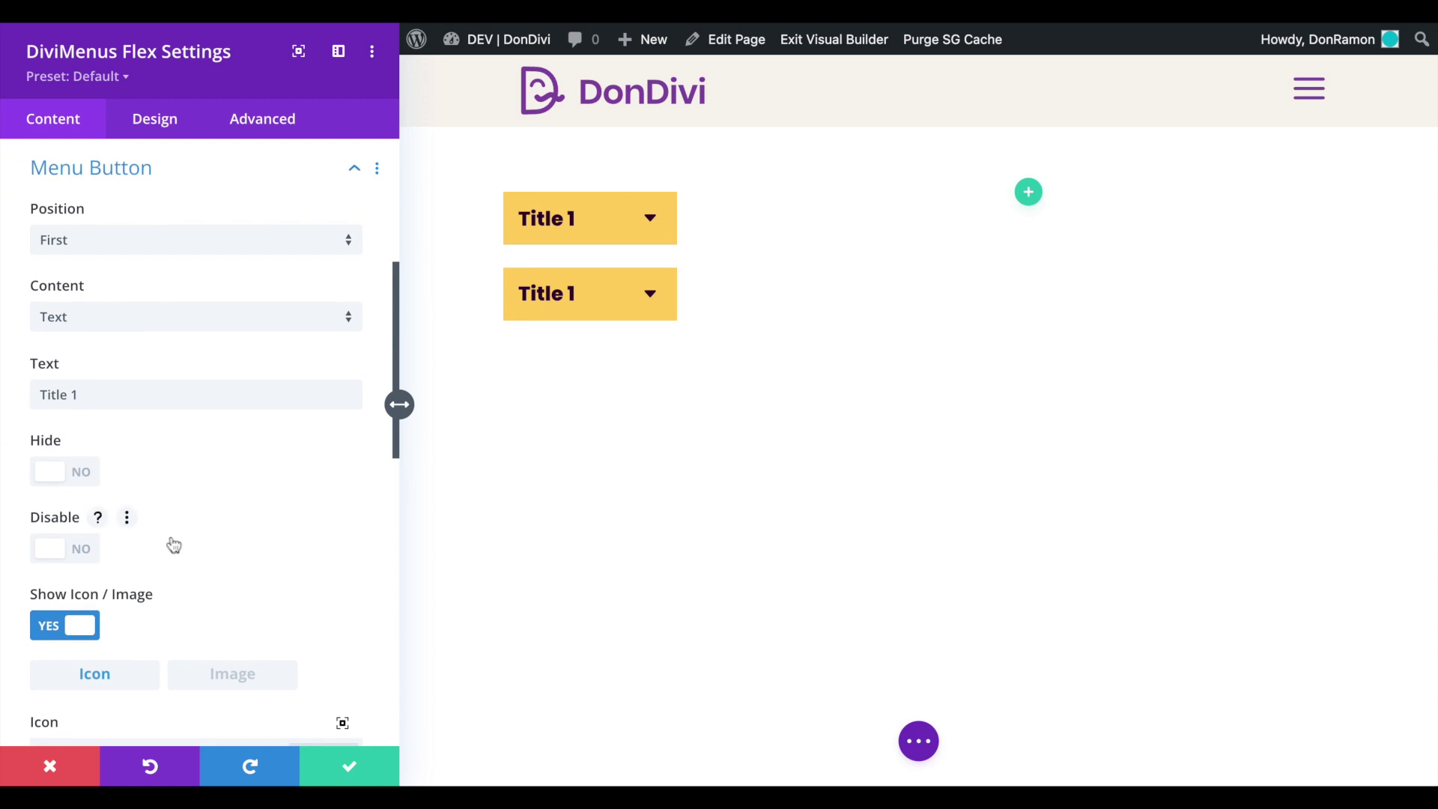
{"action": "left_click", "coordinate": [147, 391]}
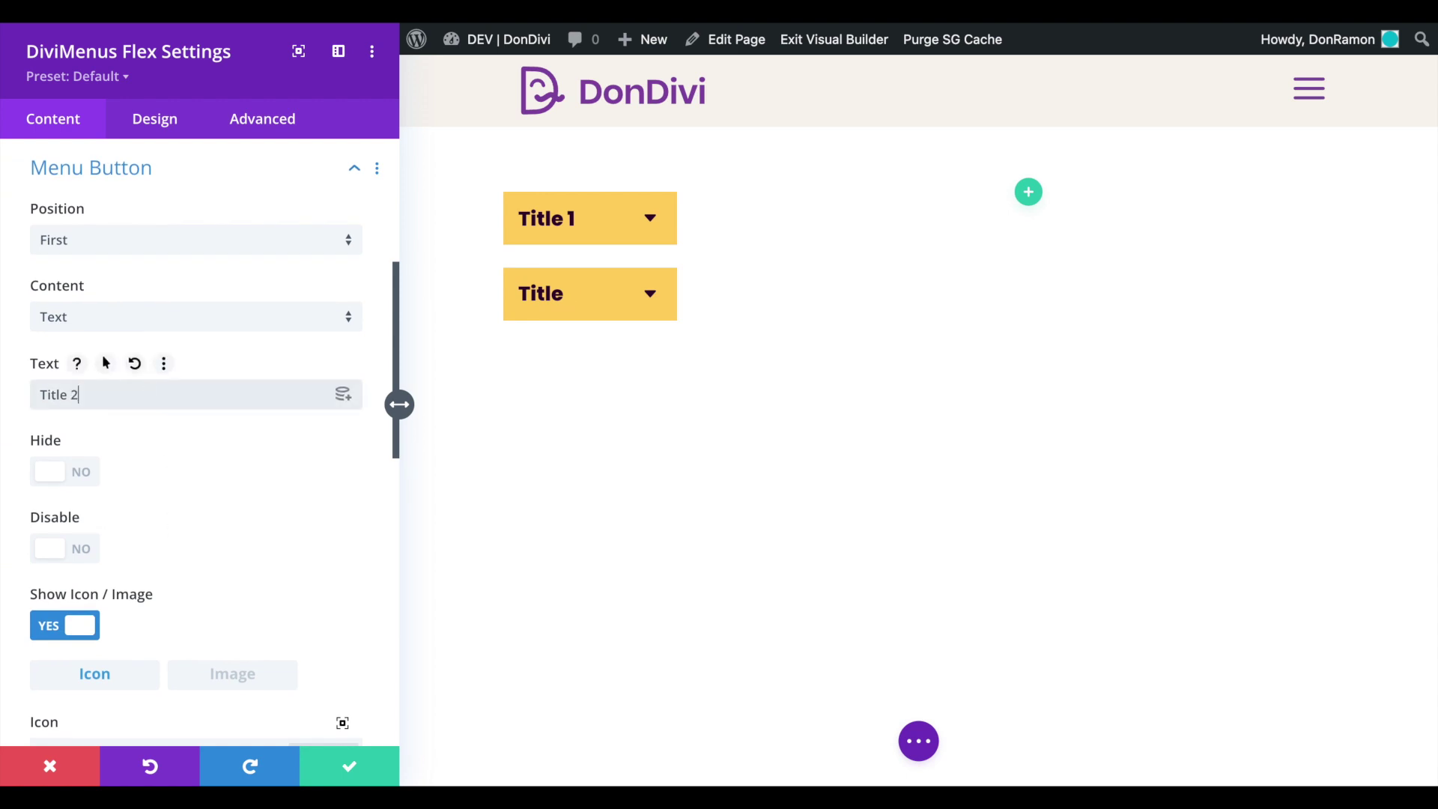
- Set both the menu button and menu items backgrounds of Title 2 to purple #c283db and save the module
{"action": "left_click", "coordinate": [153, 122]}
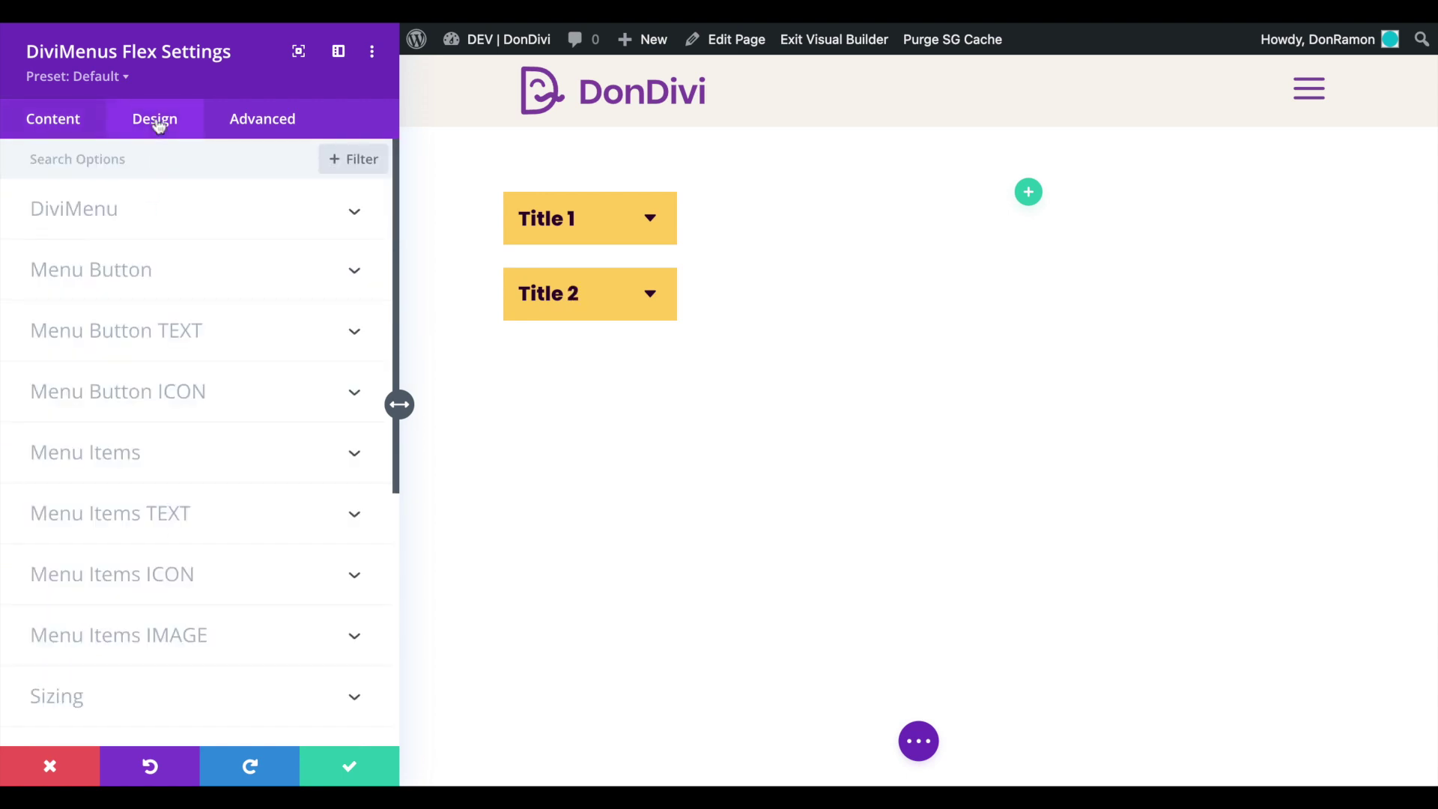
{"action": "left_click", "coordinate": [247, 288]}
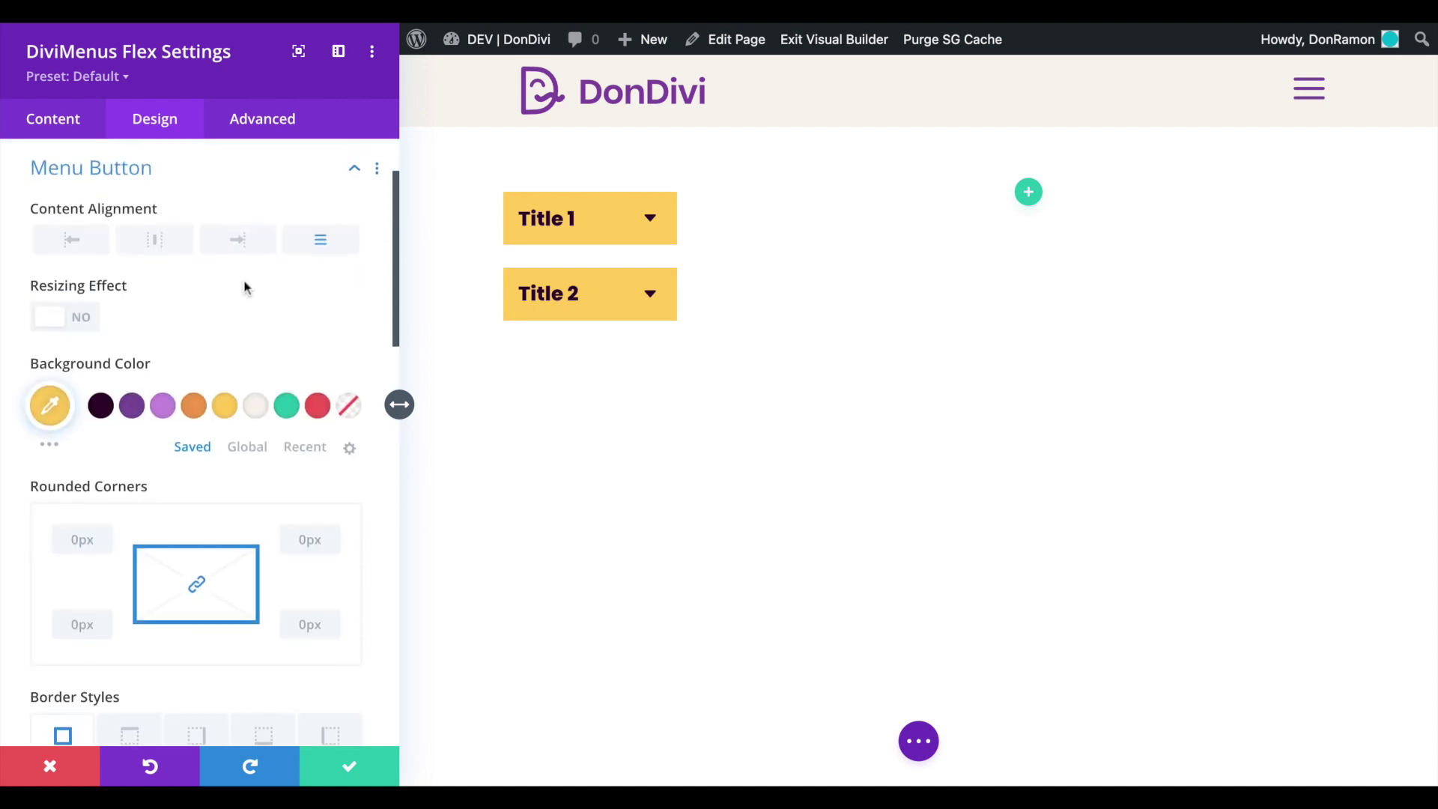
{"action": "left_click", "coordinate": [163, 405]}
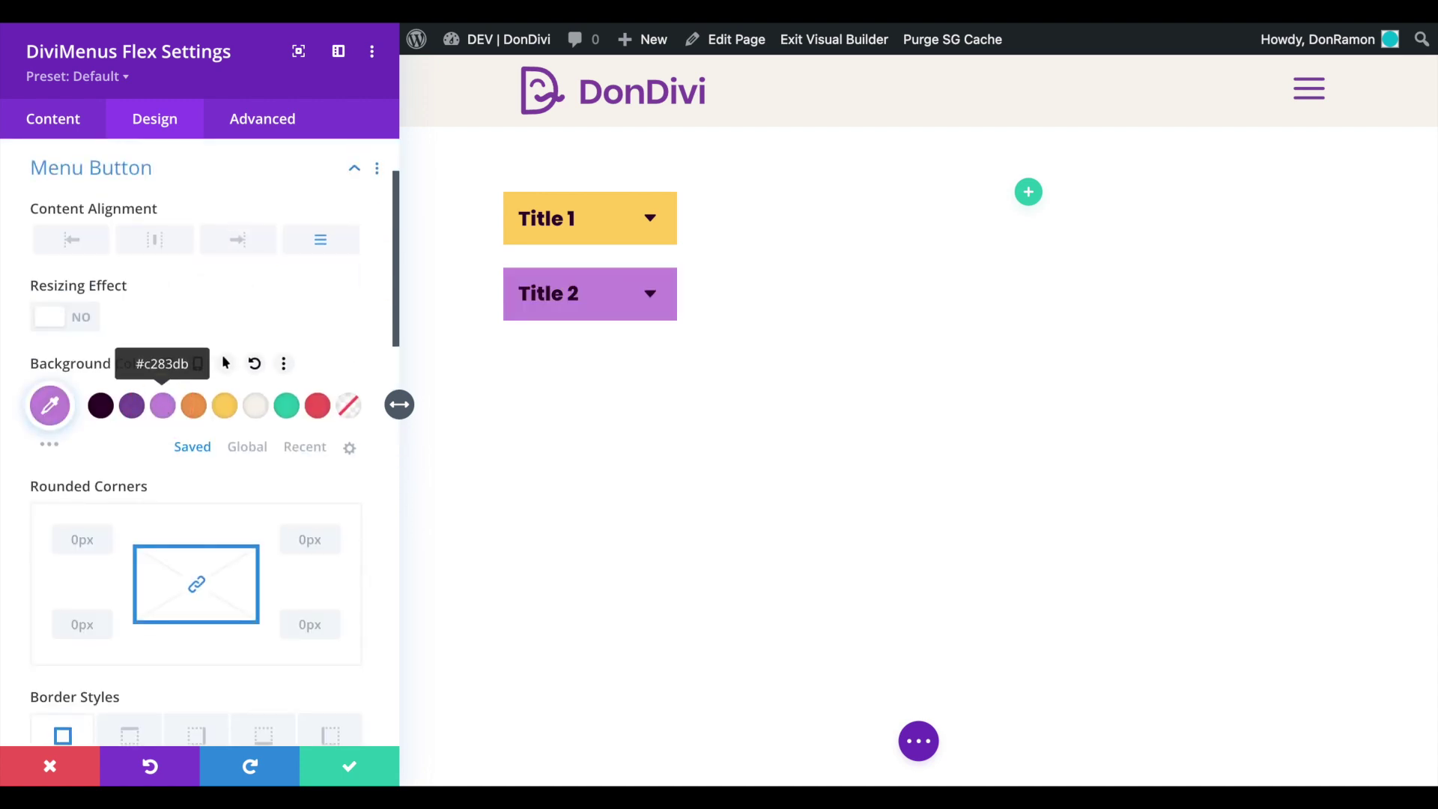
{"action": "left_click", "coordinate": [212, 178]}
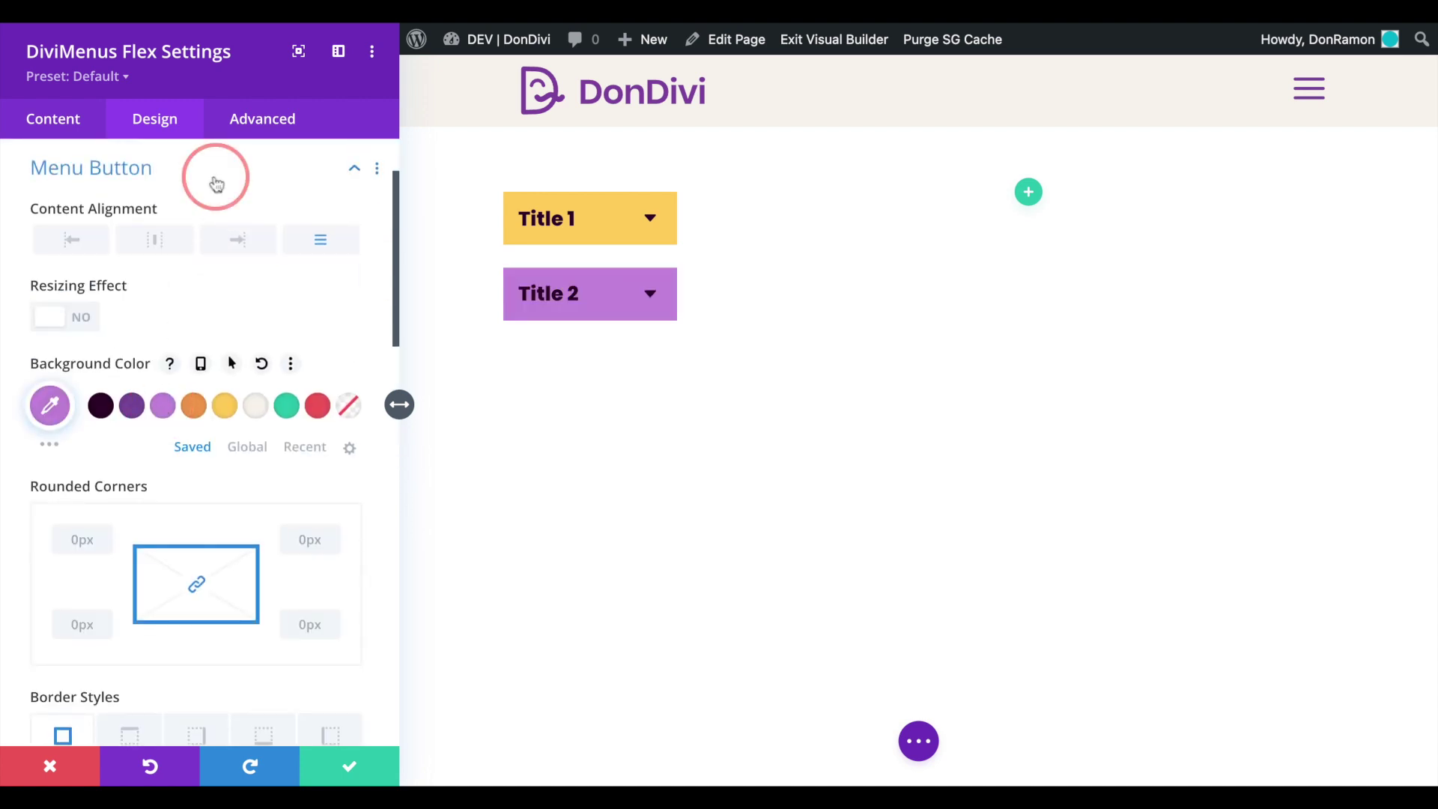
{"action": "left_click", "coordinate": [183, 337]}
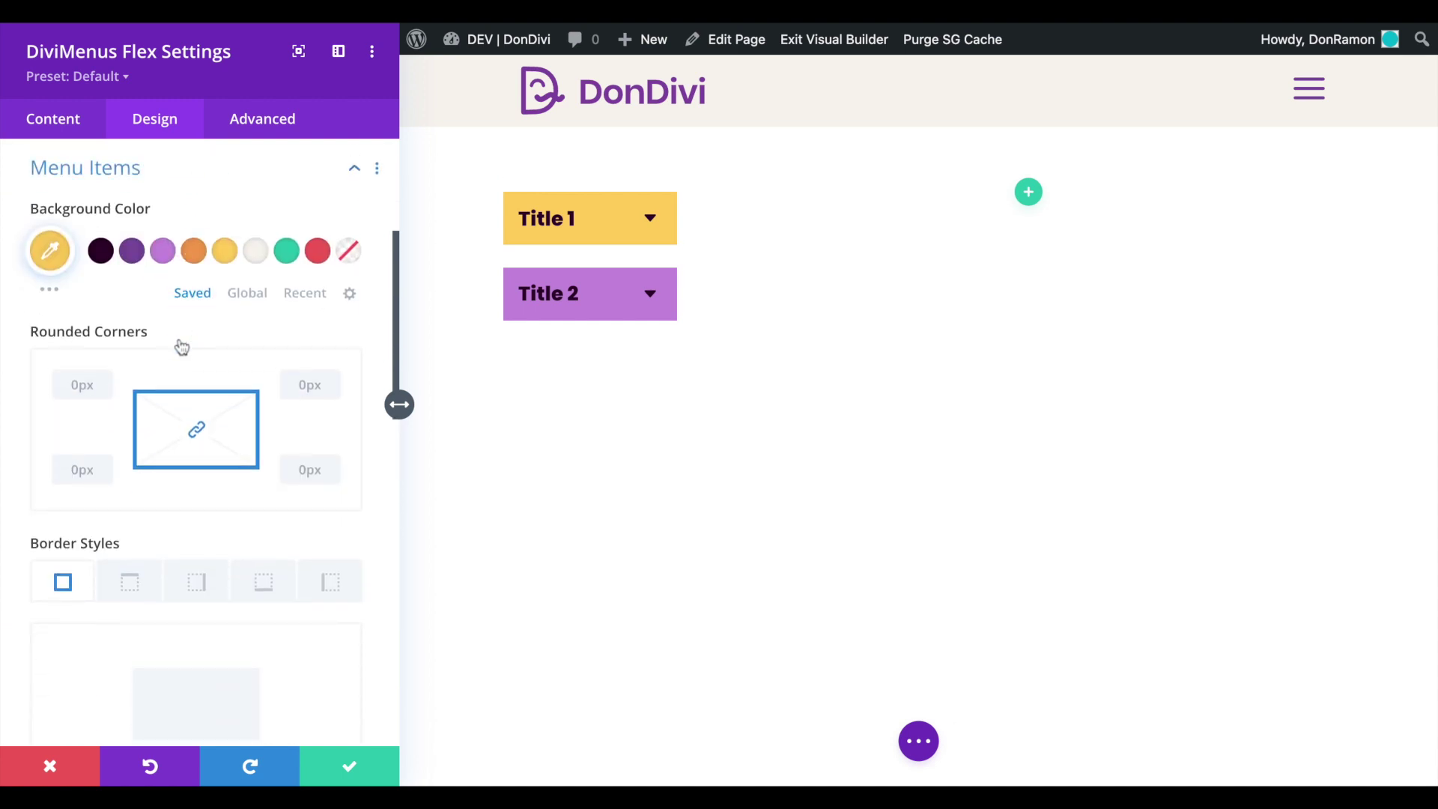
{"action": "left_click", "coordinate": [163, 253]}
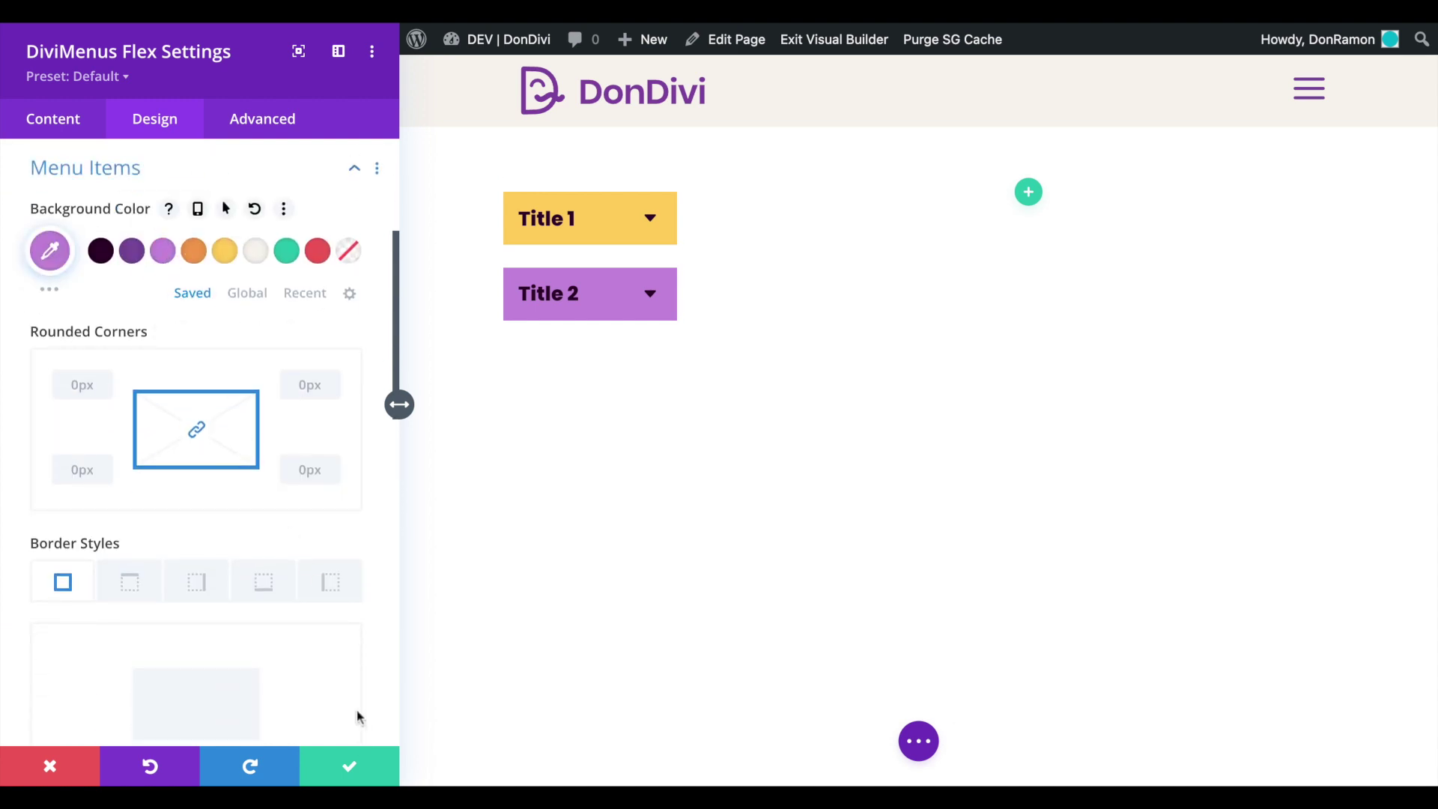
{"action": "left_click", "coordinate": [350, 765]}
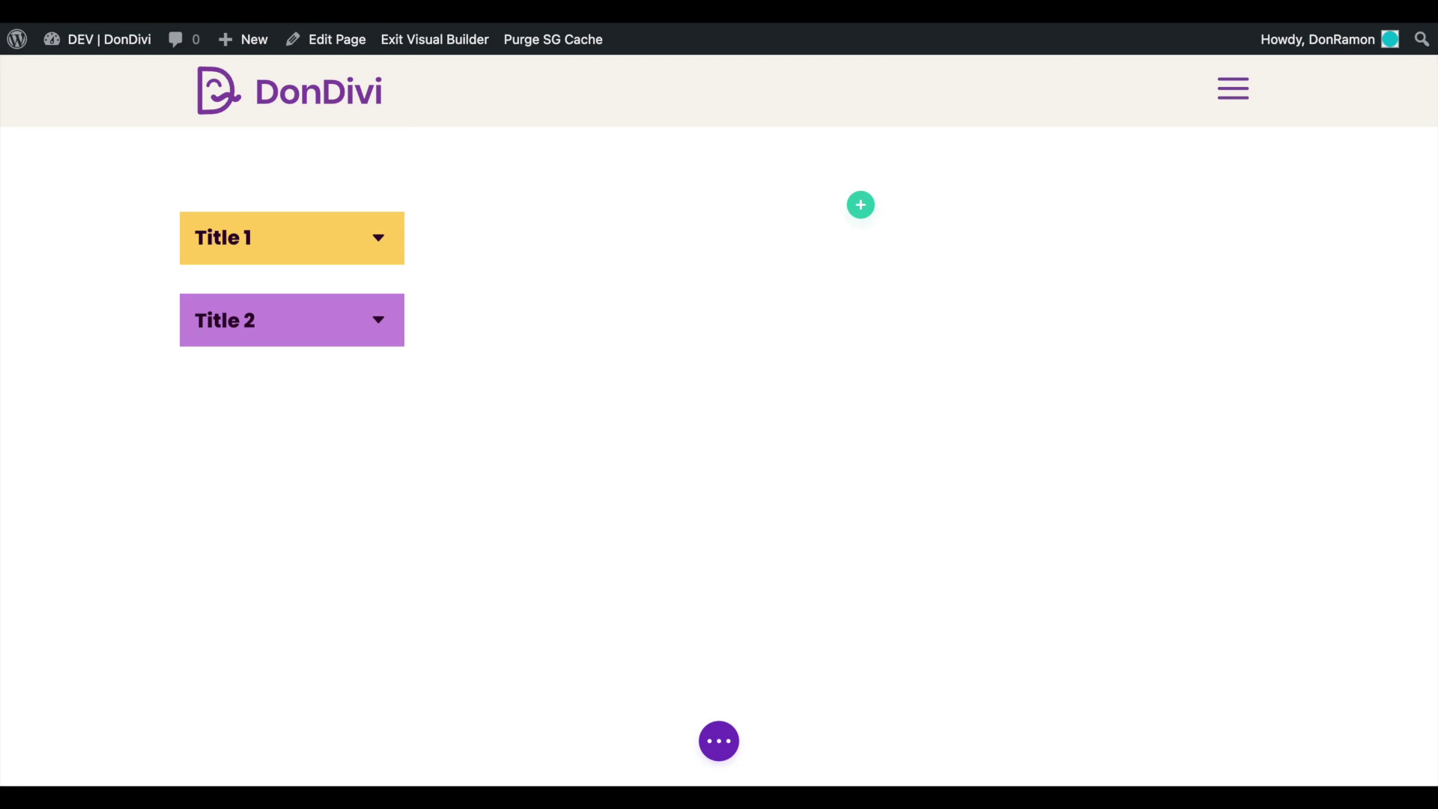
- Duplicate the Title 2 menu module and change the copy's menu button text to "Title 3"
{"action": "left_click", "coordinate": [285, 306]}
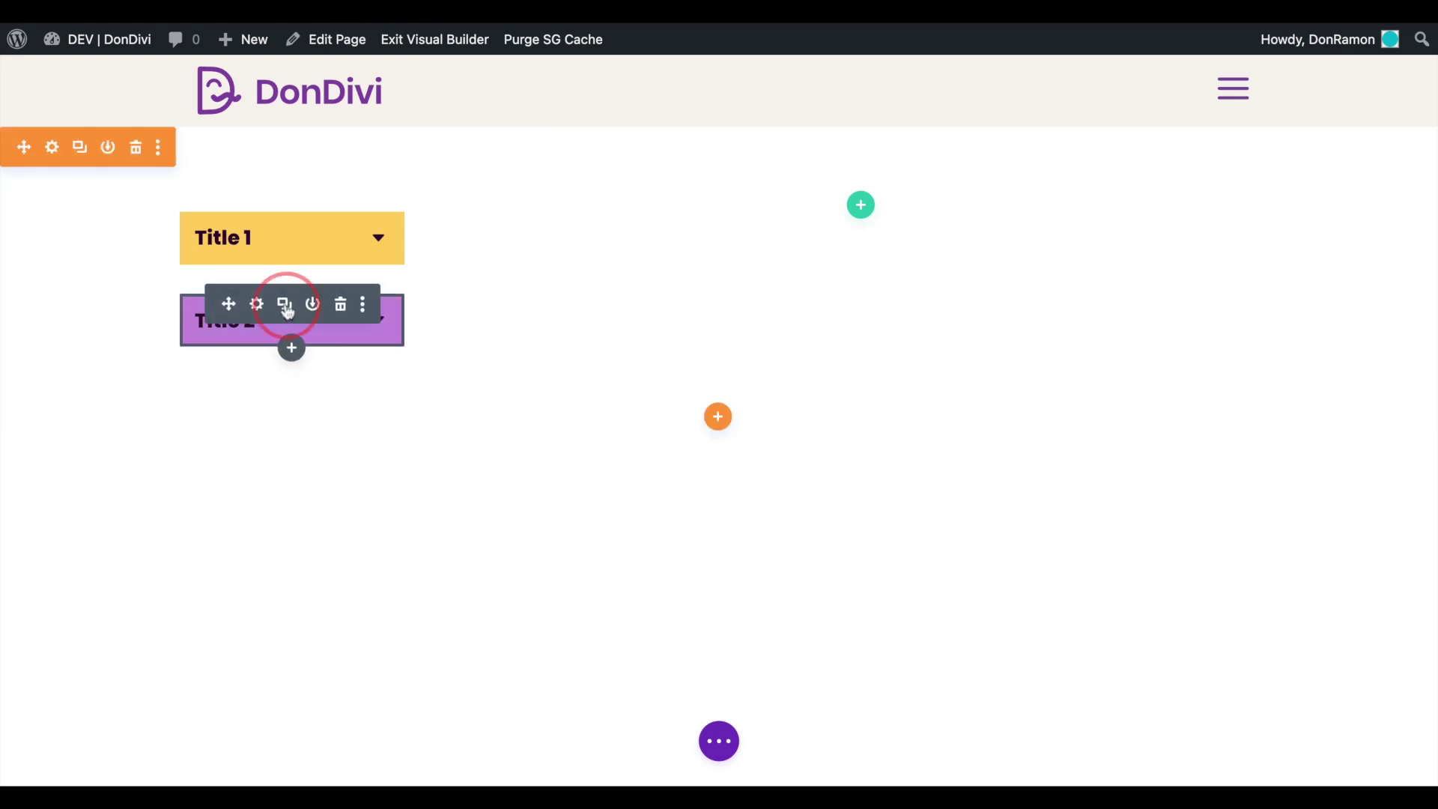
{"action": "left_click", "coordinate": [256, 387]}
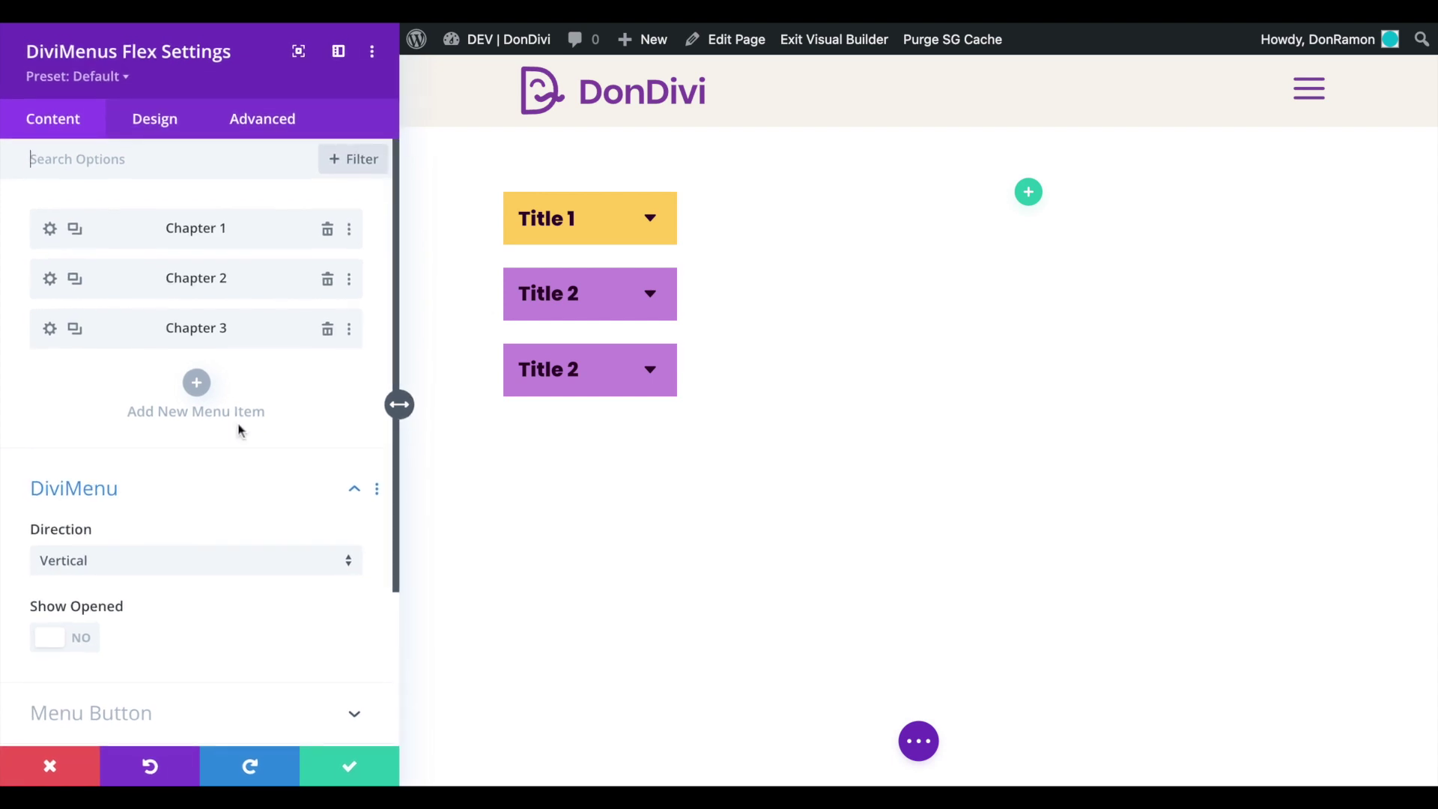
{"action": "left_click", "coordinate": [189, 488]}
{"action": "left_click", "coordinate": [155, 539]}
{"action": "left_click", "coordinate": [105, 397]}
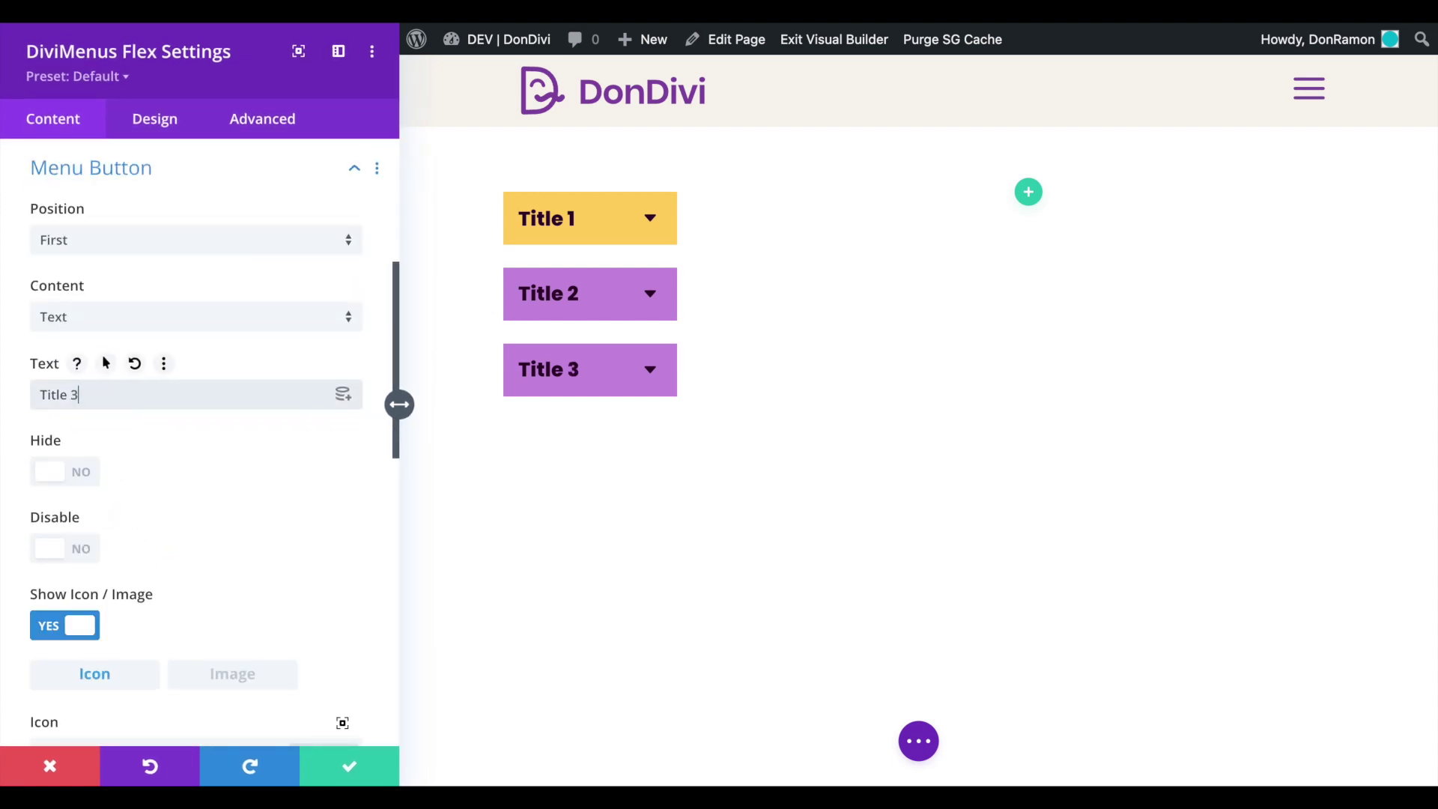
- Set both the menu button and menu items backgrounds of Title 3 to green #28c4a9
{"action": "left_click", "coordinate": [161, 130]}
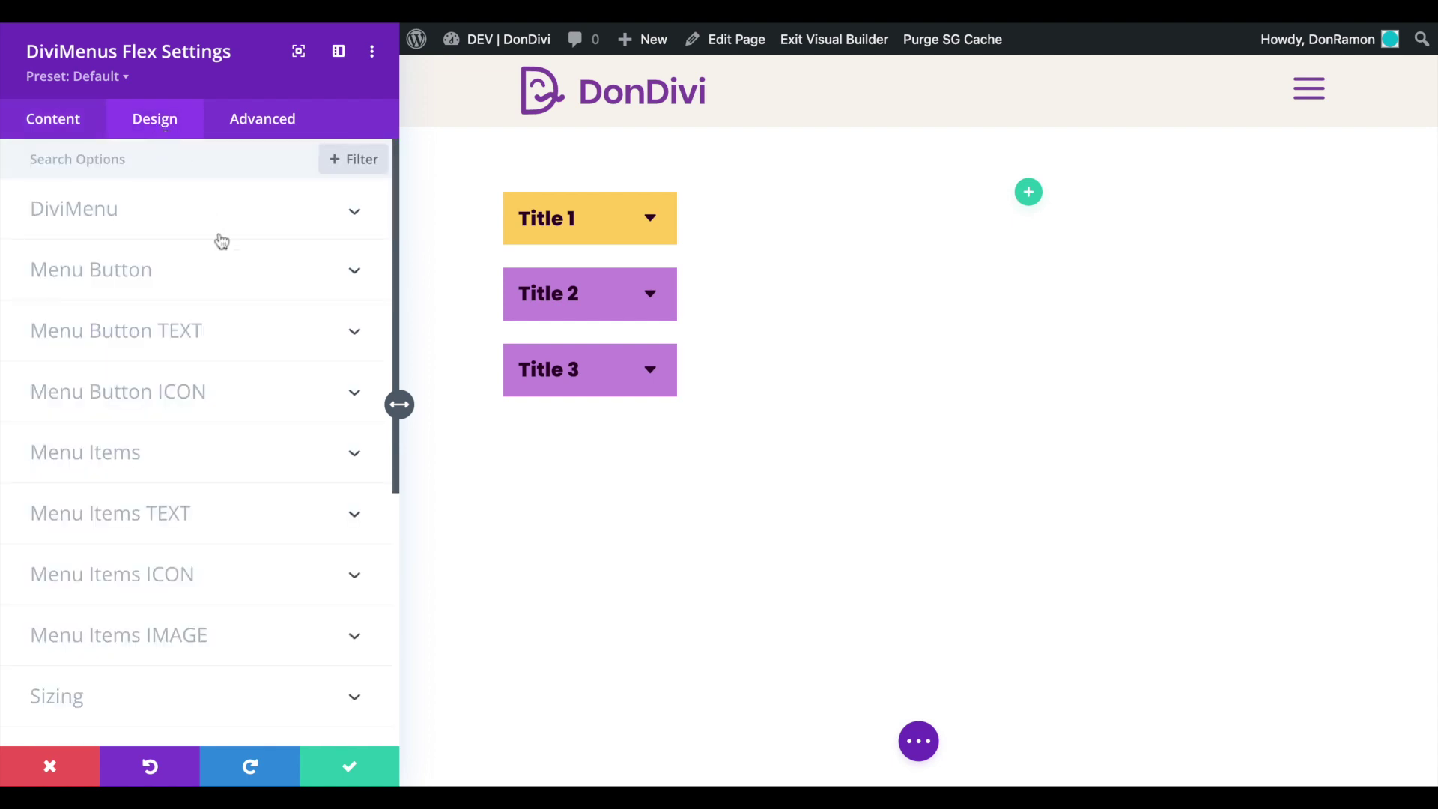
{"action": "left_click", "coordinate": [229, 271]}
{"action": "left_click", "coordinate": [286, 405]}
{"action": "left_click", "coordinate": [266, 171]}
{"action": "left_click", "coordinate": [230, 342]}
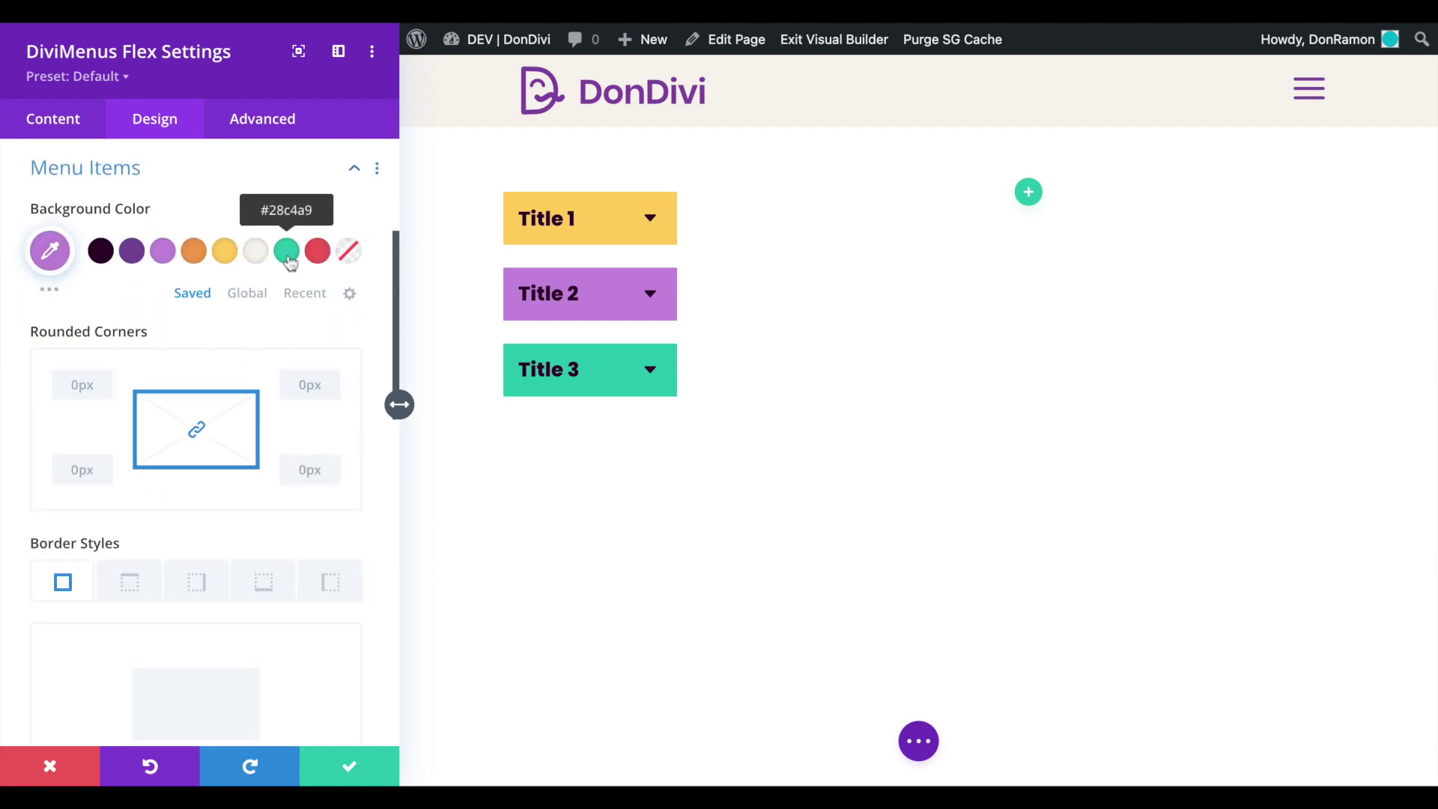
- Delete the Chapter 3 item from the Title 3 menu and save the module settings
{"action": "left_click", "coordinate": [66, 125]}
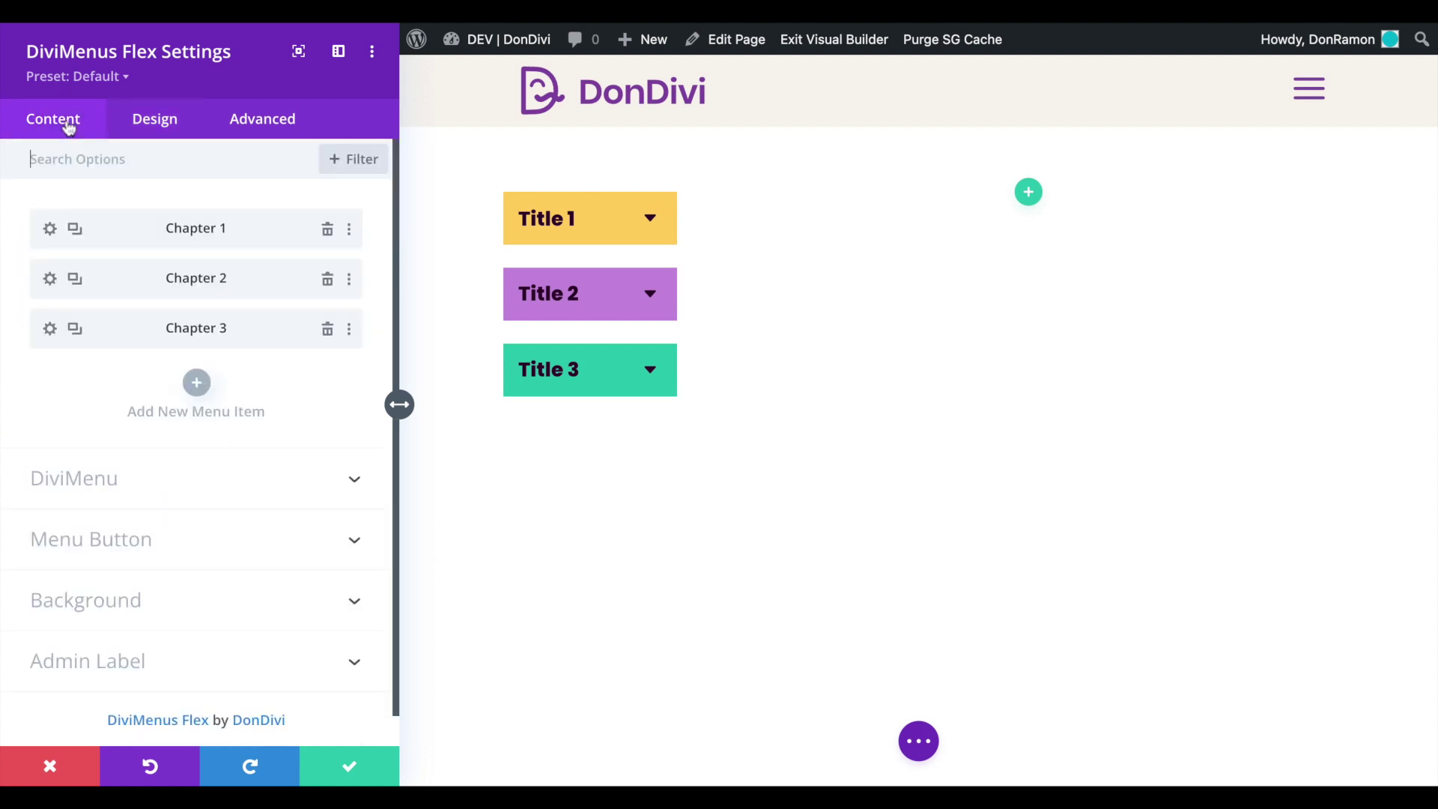
{"action": "left_click", "coordinate": [326, 330]}
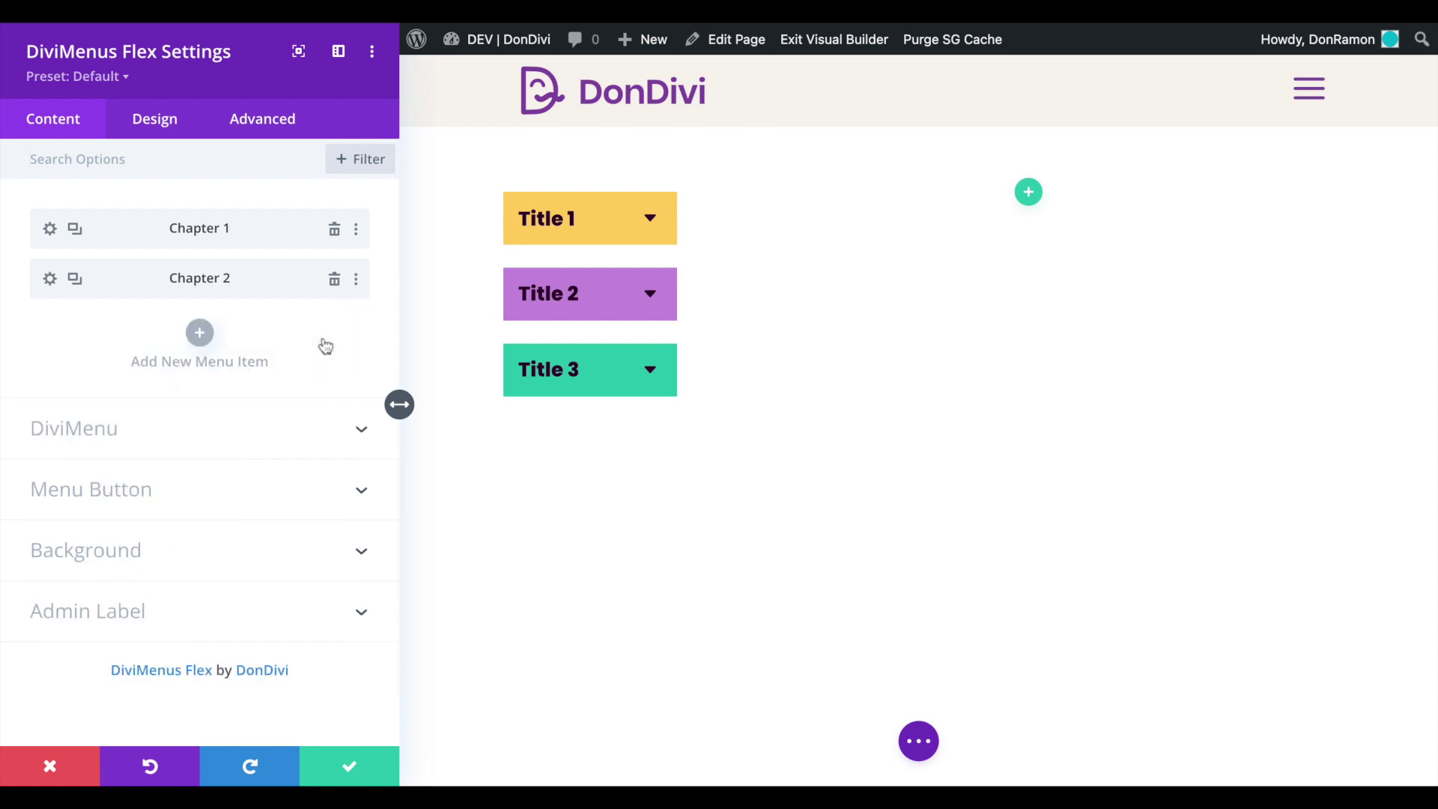
{"action": "left_click", "coordinate": [336, 761]}
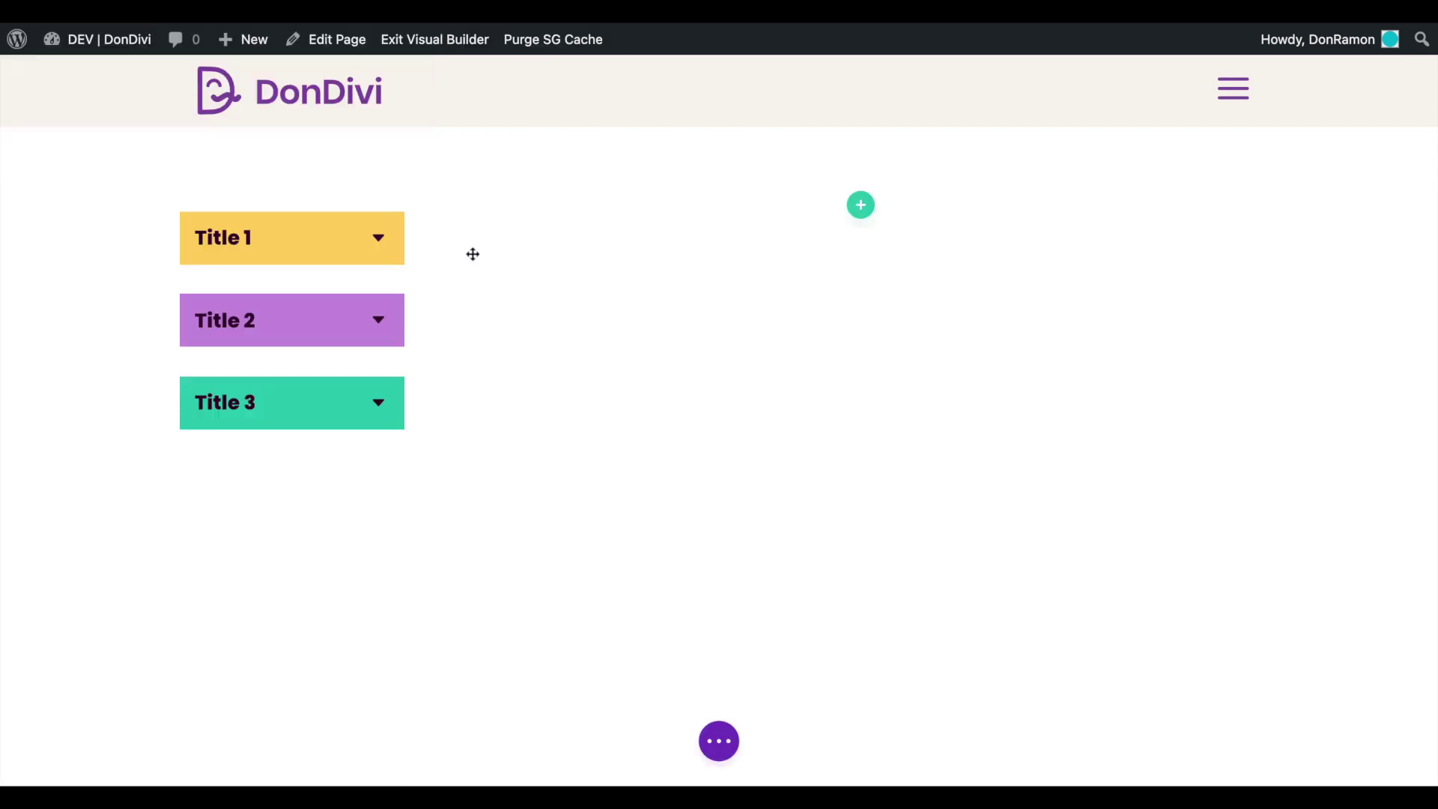
- Give the menu items of the Title 1 menu a border width of 3px in the hover state only
{"action": "left_click", "coordinate": [257, 225]}
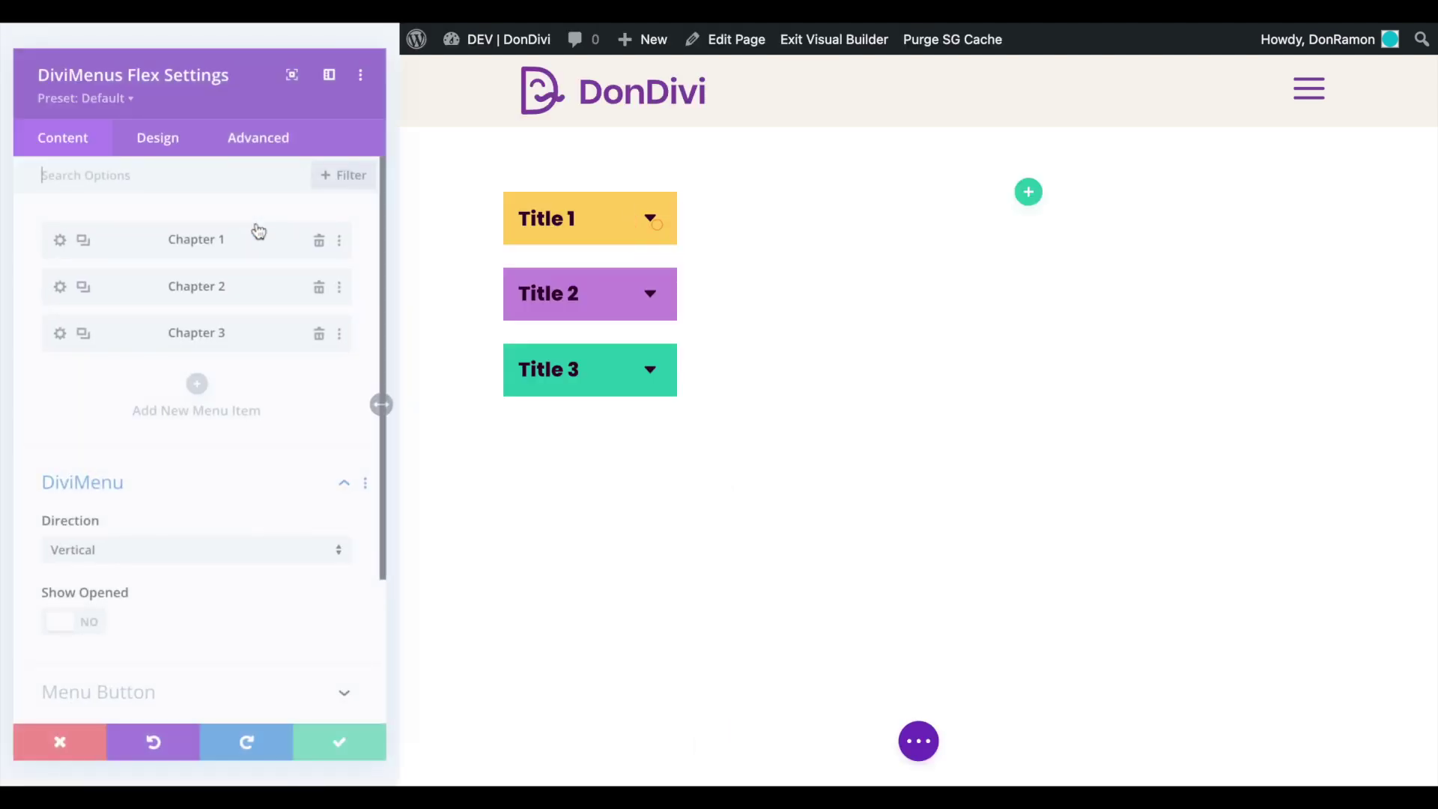
{"action": "left_click", "coordinate": [180, 121]}
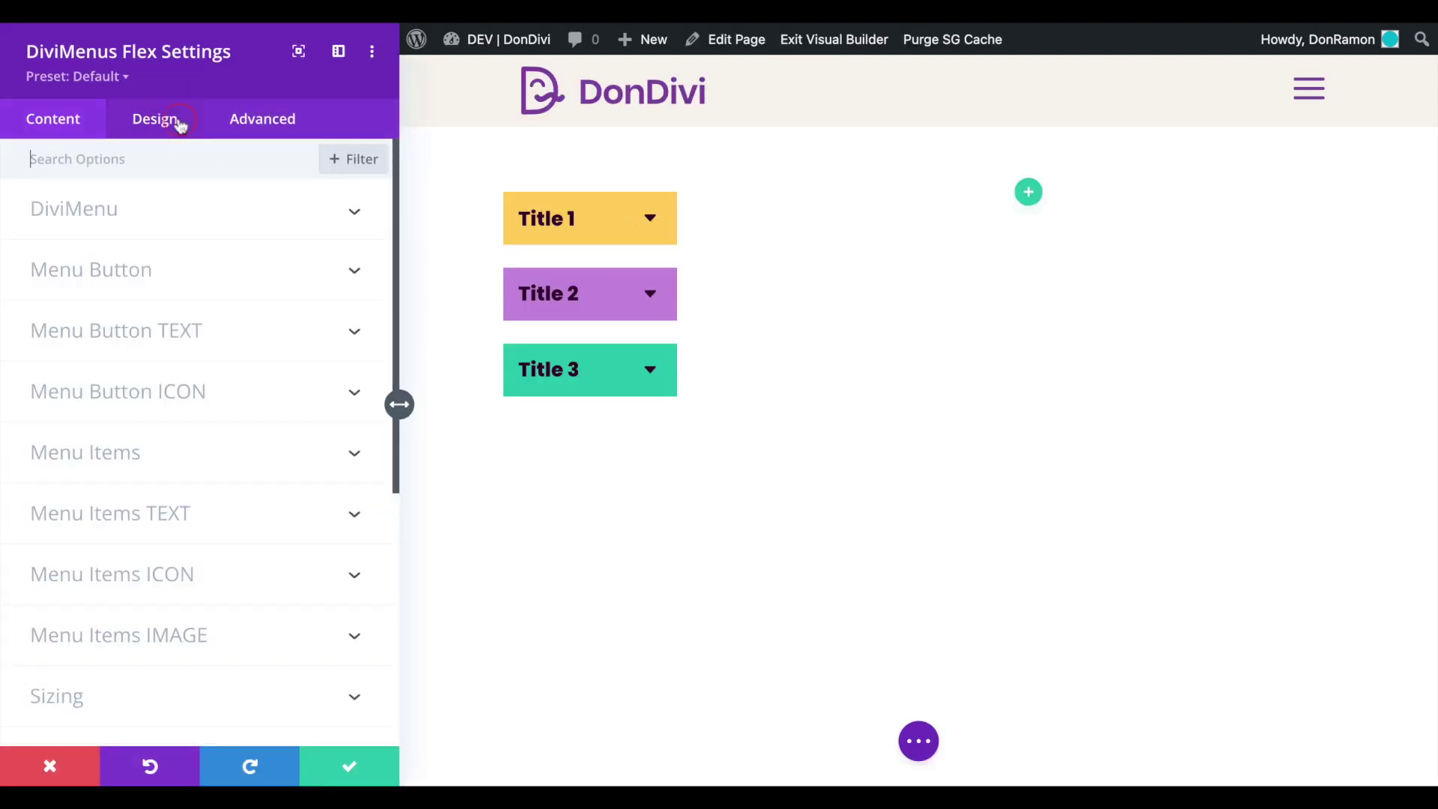
{"action": "left_click", "coordinate": [303, 442]}
{"action": "scroll", "coordinate": [379, 470], "scroll_direction": "down", "scroll_amount": 5}
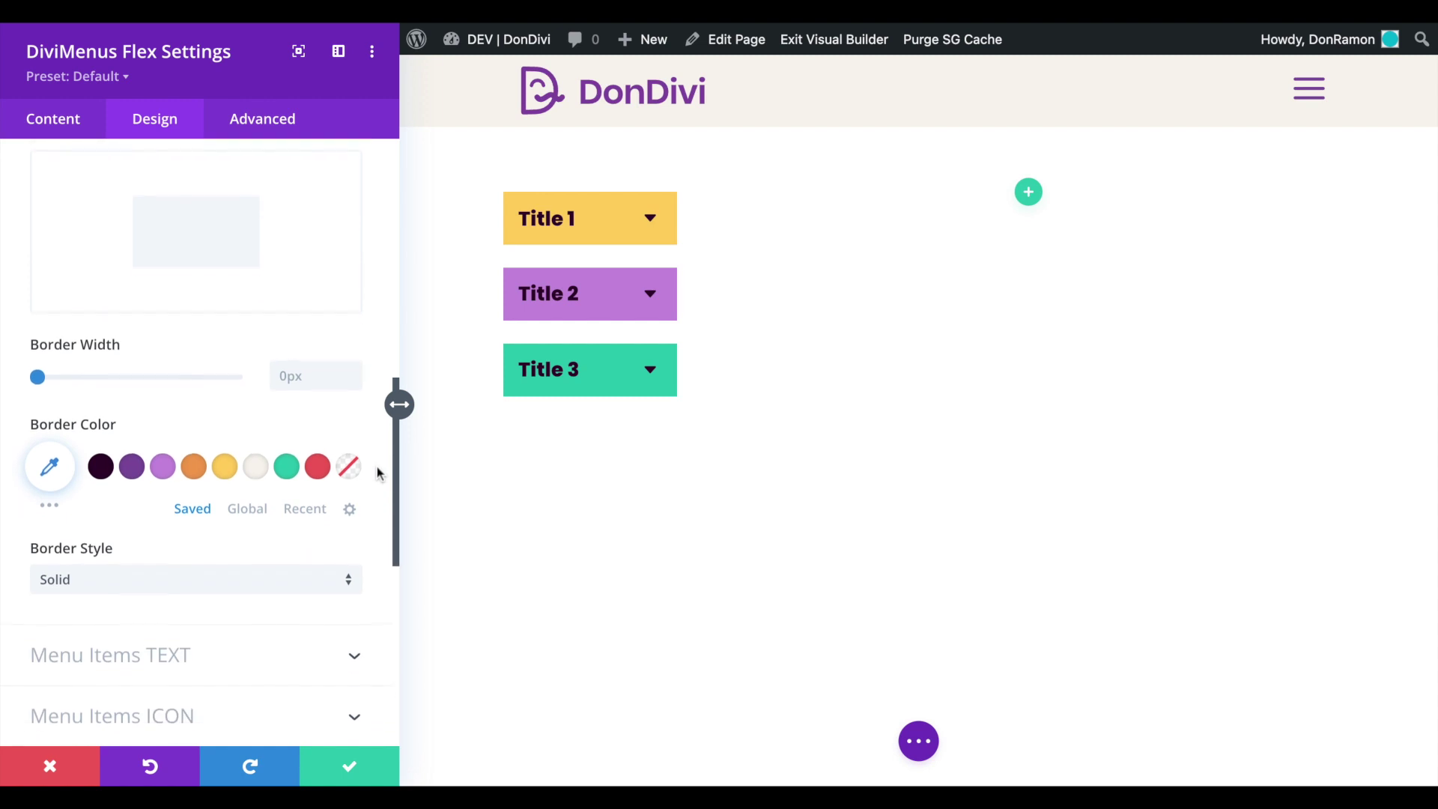
{"action": "left_click", "coordinate": [196, 342]}
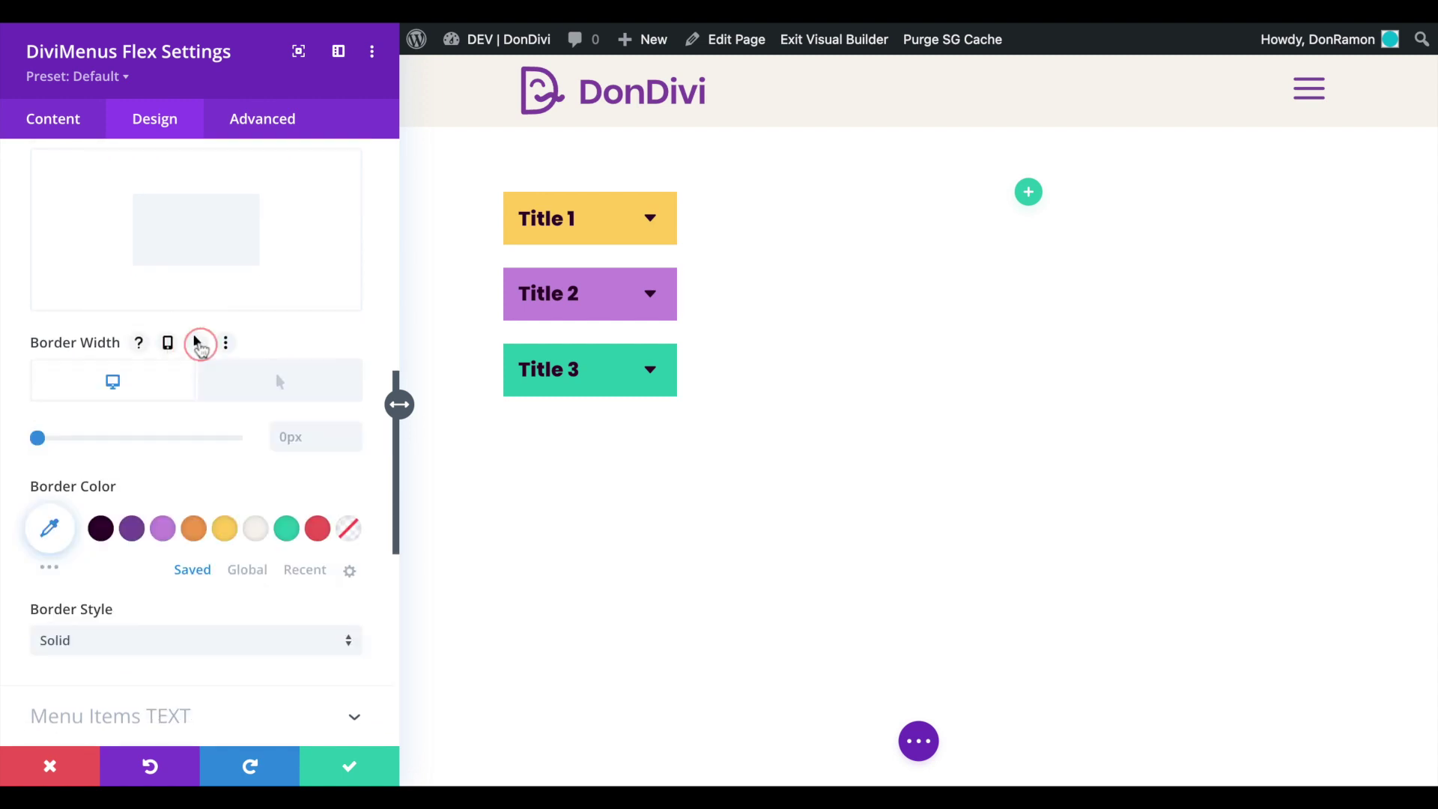
{"action": "left_click", "coordinate": [337, 378]}
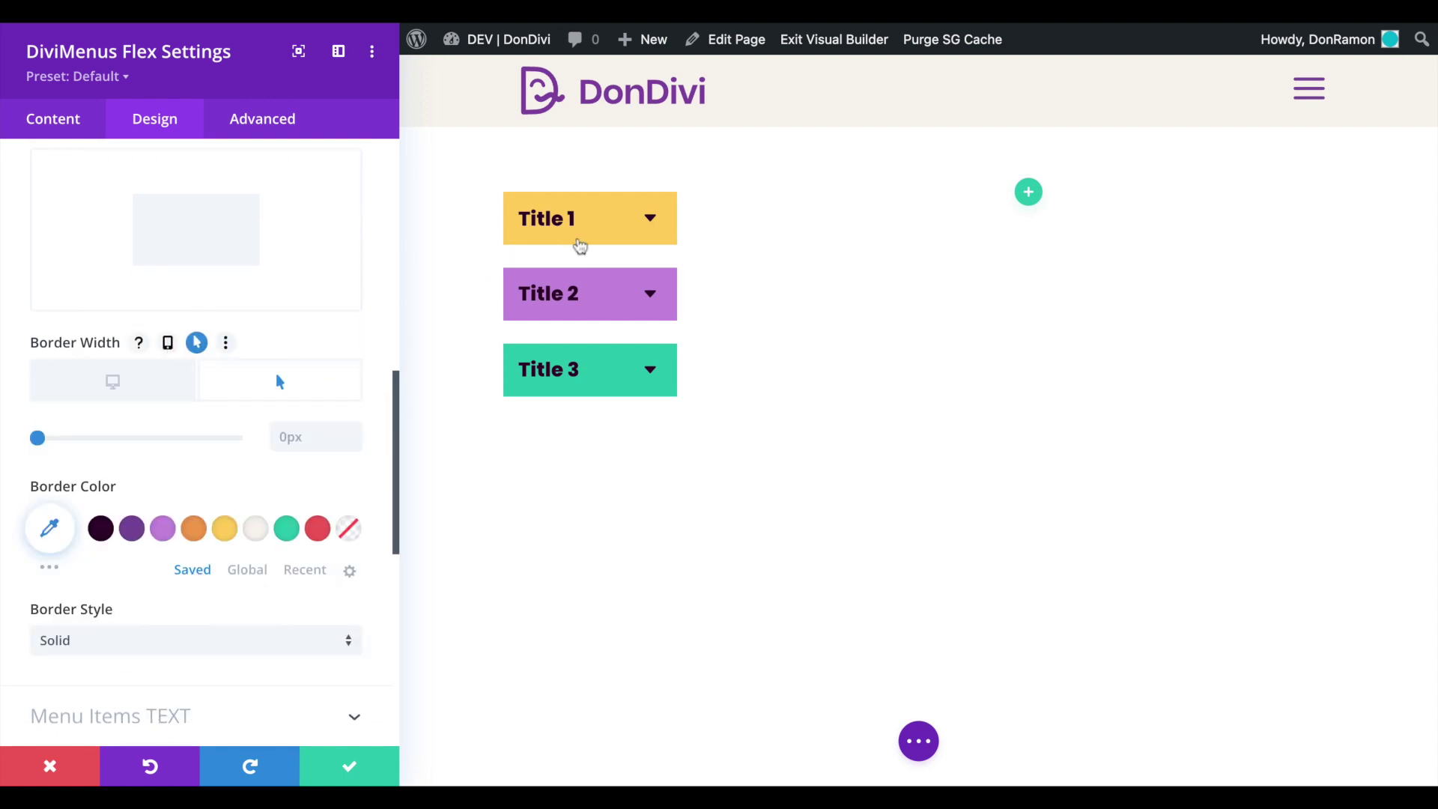
{"action": "left_click", "coordinate": [570, 239]}
{"action": "left_click", "coordinate": [296, 442]}
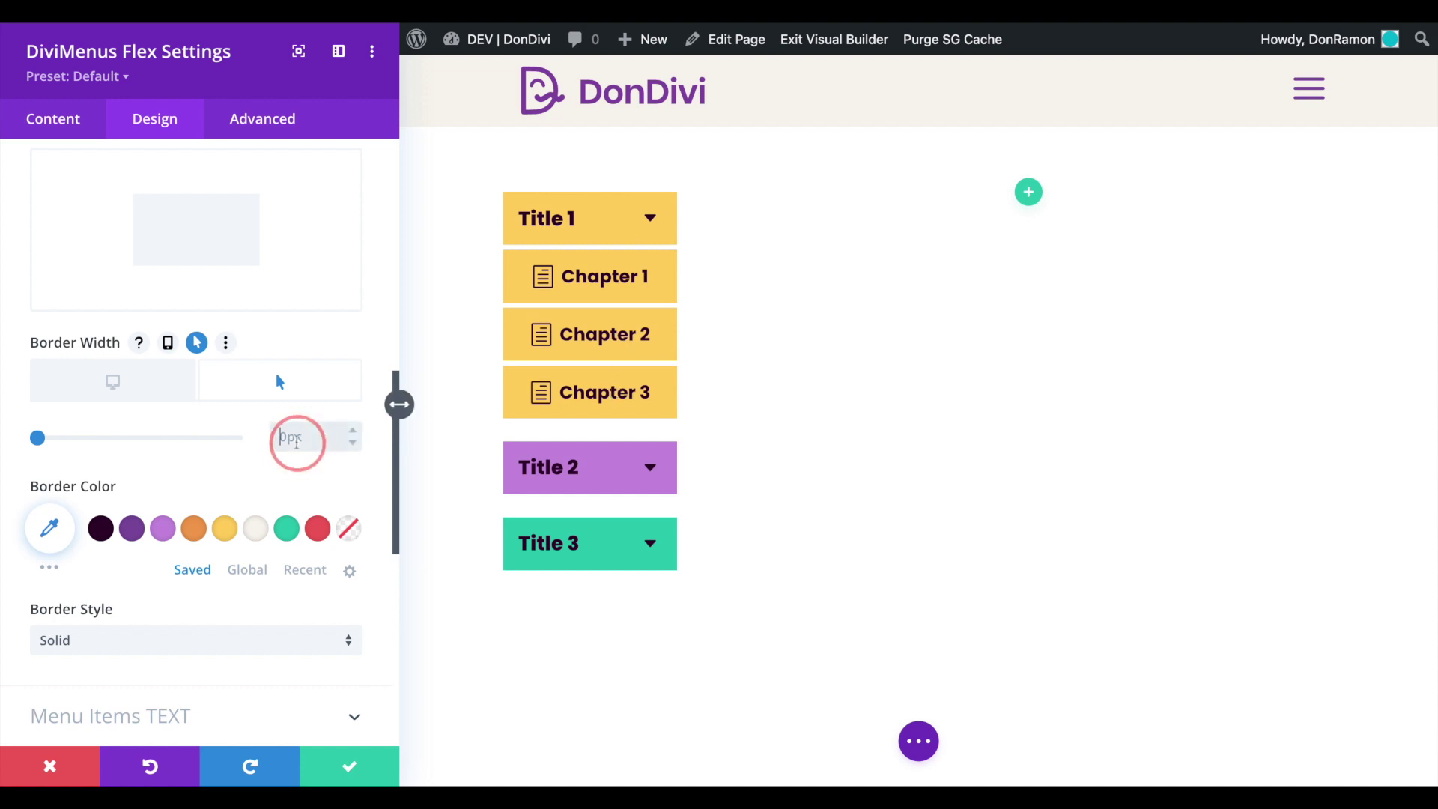
{"action": "type", "text": "3"}
- Set the Title 1 menu items' border color to #2d0029, compare the desktop and hover states, and save the module
{"action": "left_click", "coordinate": [103, 531]}
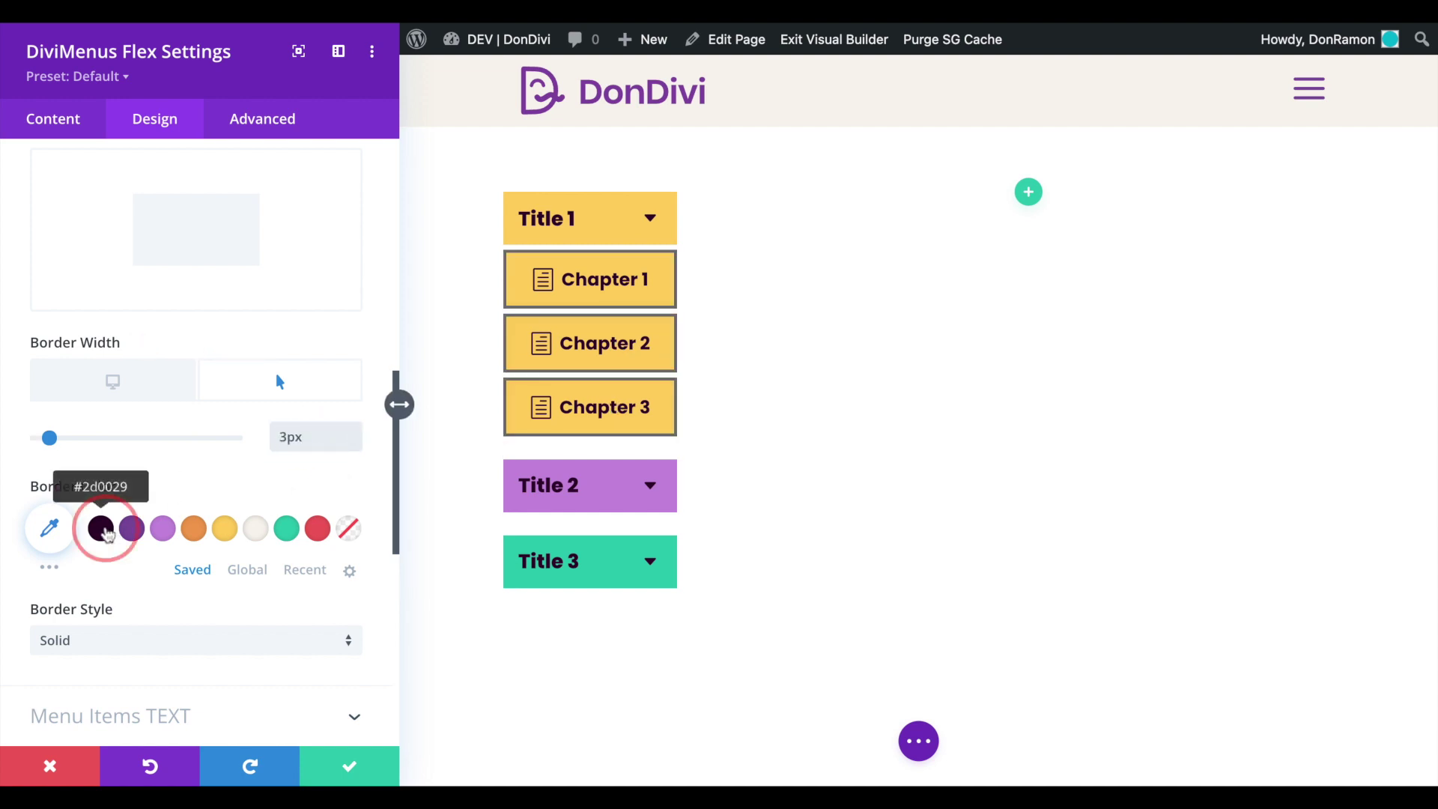
{"action": "left_click", "coordinate": [166, 385]}
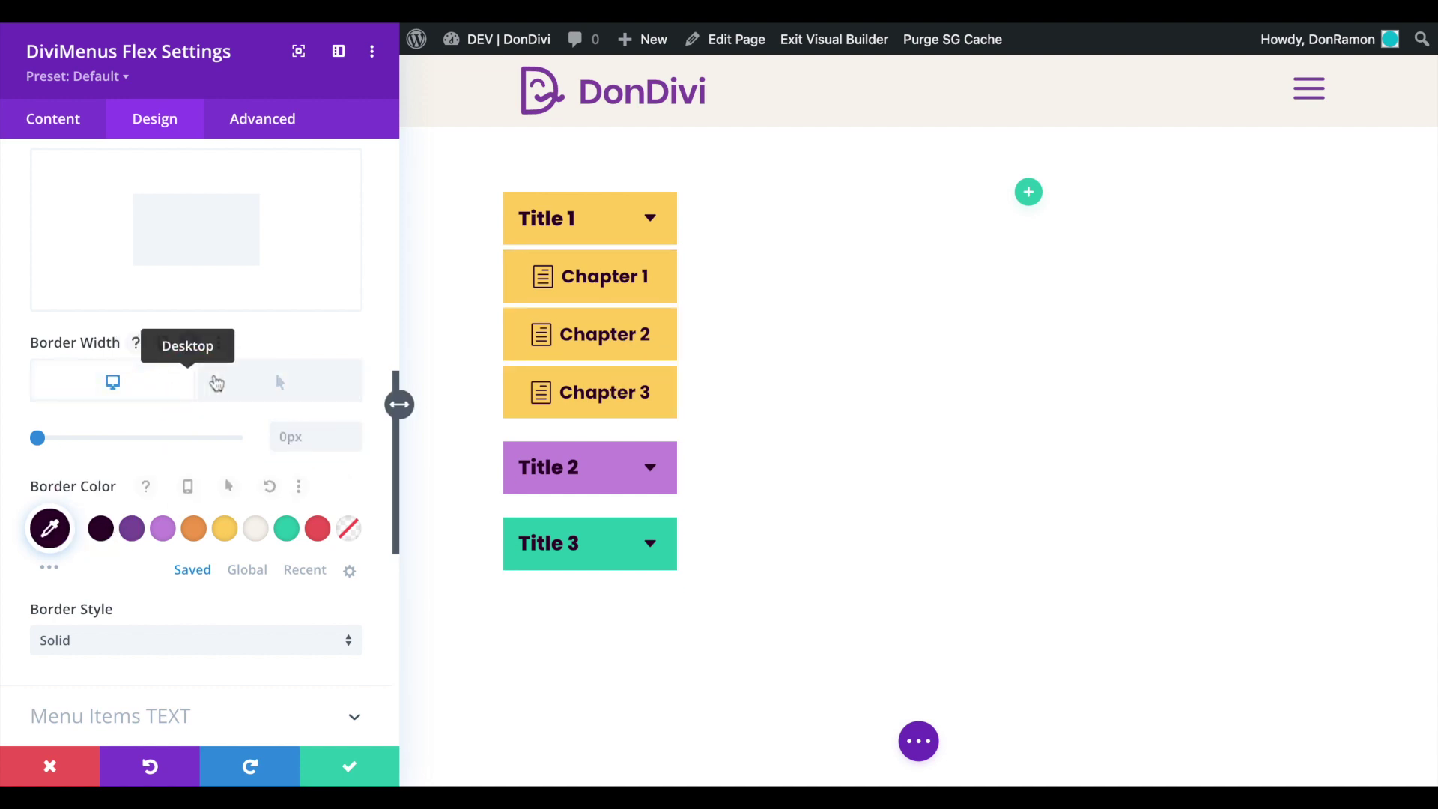
{"action": "left_click", "coordinate": [240, 378]}
{"action": "left_click", "coordinate": [178, 387]}
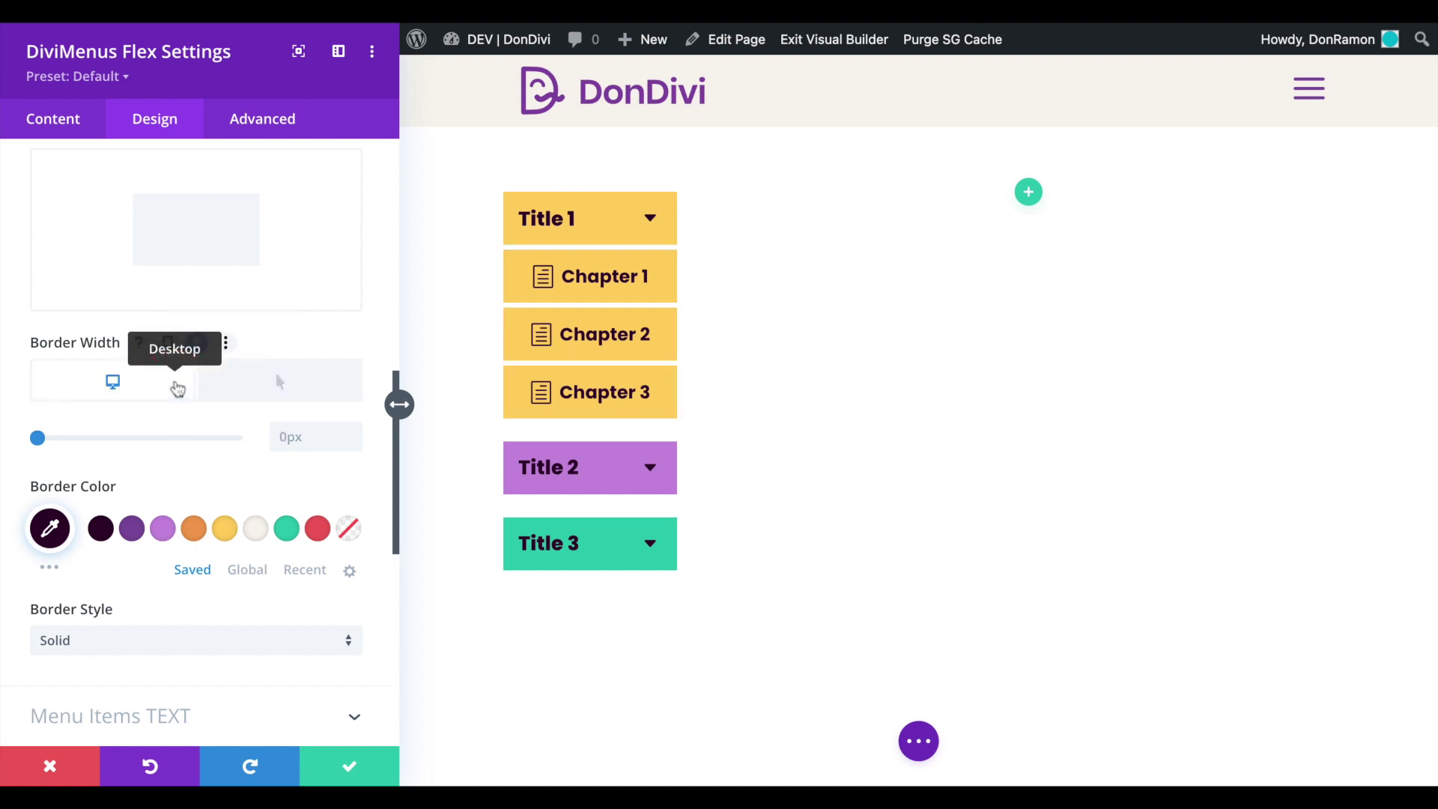
{"action": "left_click", "coordinate": [611, 223]}
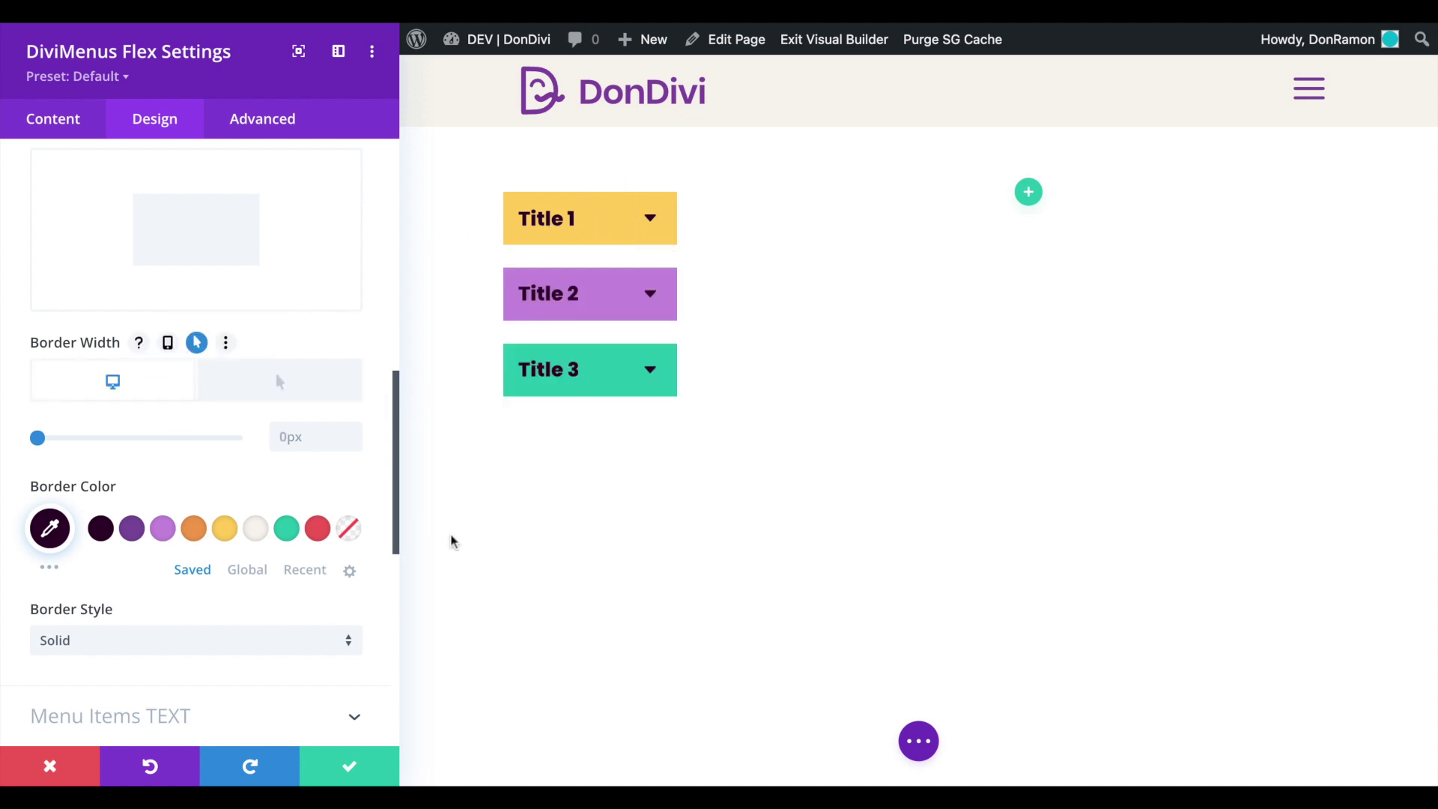
{"action": "left_click", "coordinate": [348, 765]}
- Add a single-column row beside the sidebar menus and insert a Blurb module in it
{"action": "left_click", "coordinate": [860, 209]}
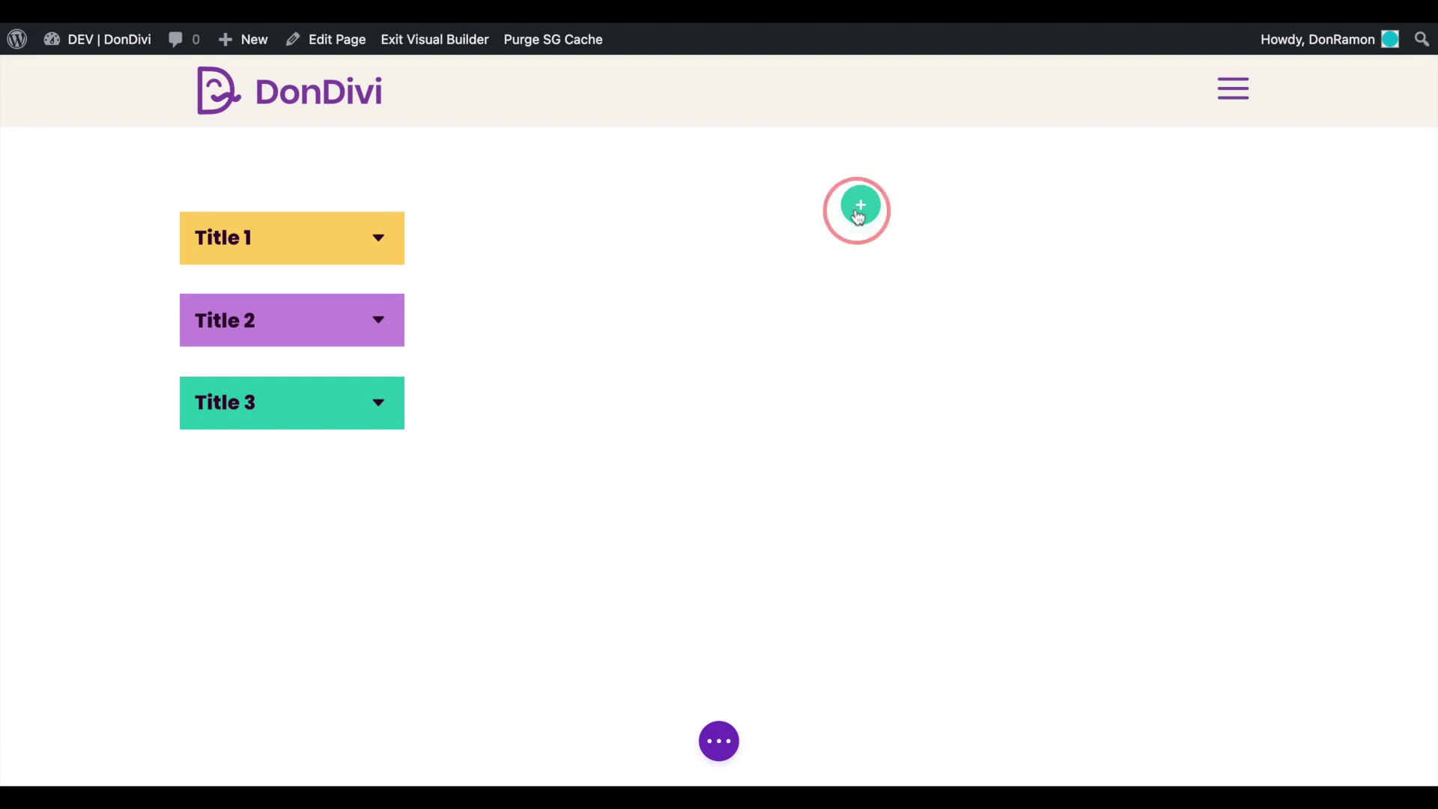
{"action": "left_click", "coordinate": [744, 364]}
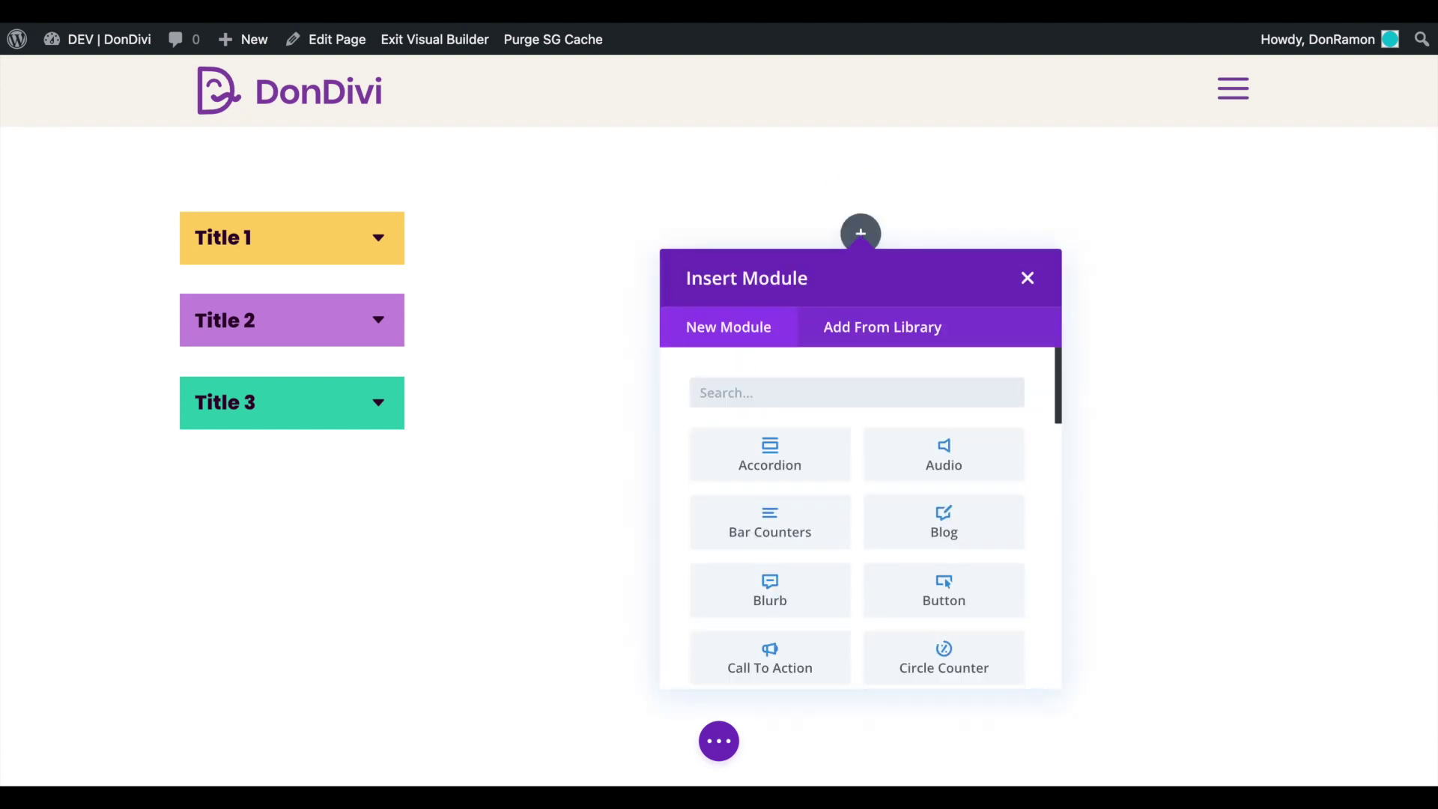
{"action": "left_click", "coordinate": [725, 592]}
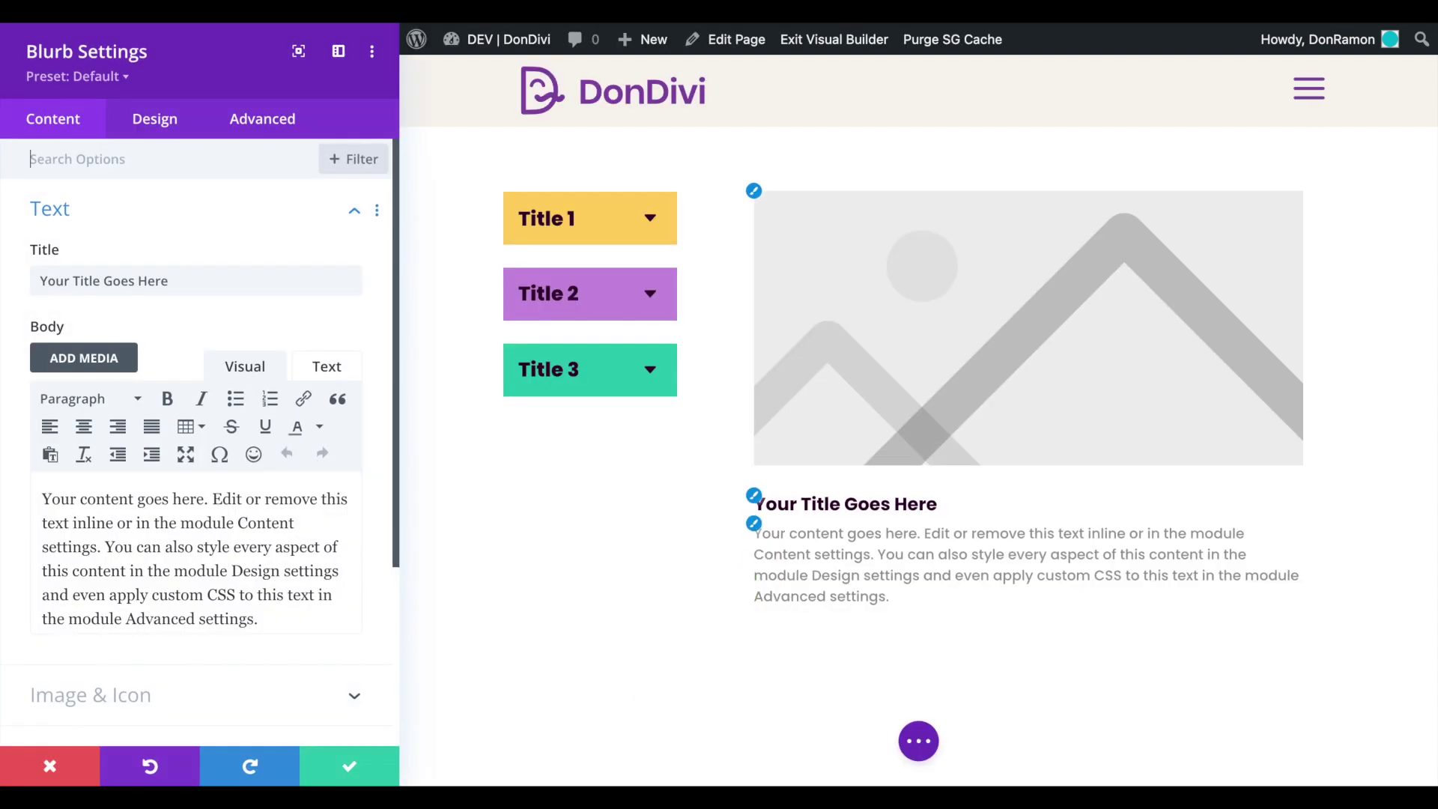
- Set the blurb's title to "Title 1. Chapter 1" and save the module
{"action": "left_click", "coordinate": [201, 275]}
{"action": "key", "text": "ctrl+a"}
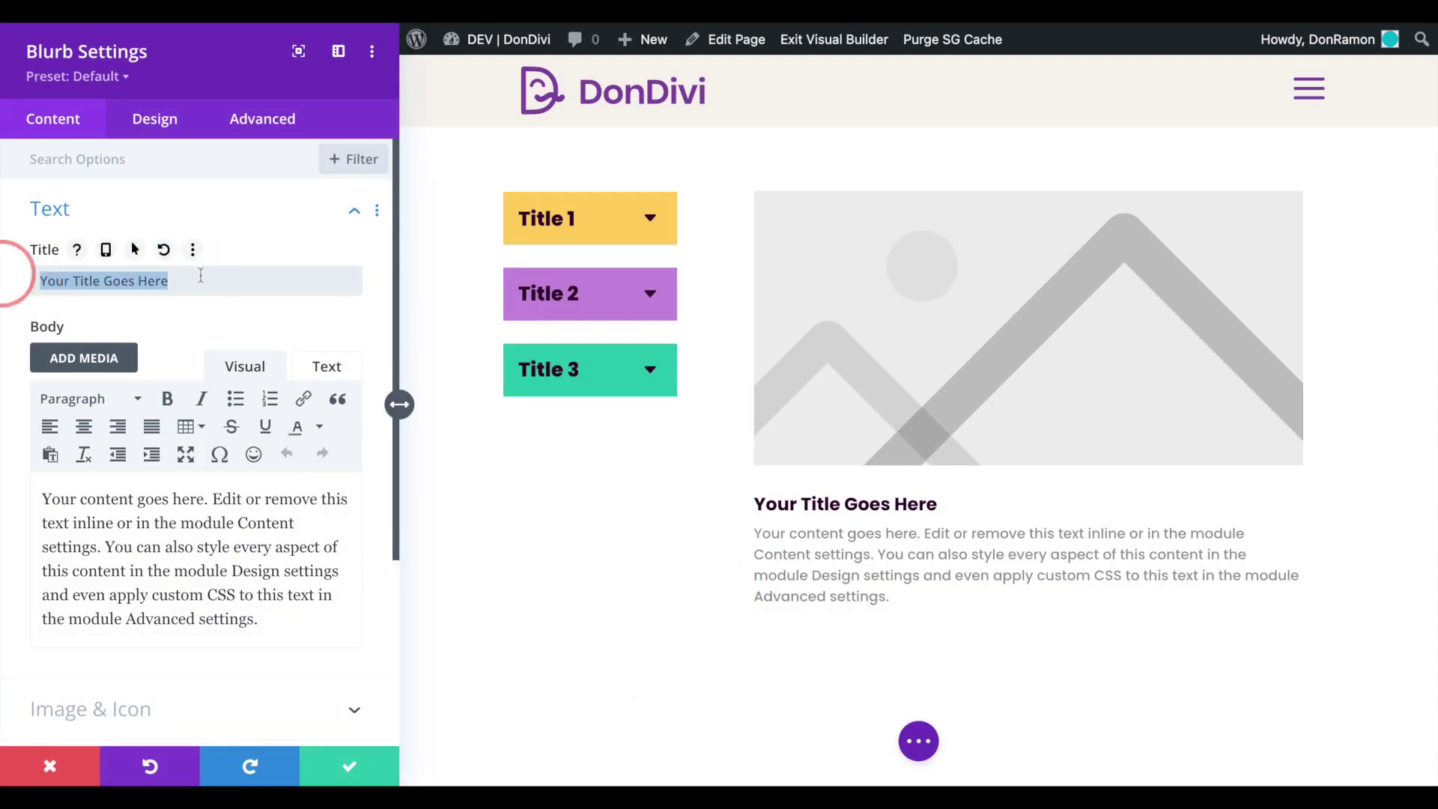
{"action": "type", "text": "Title 1. Chapter 1"}
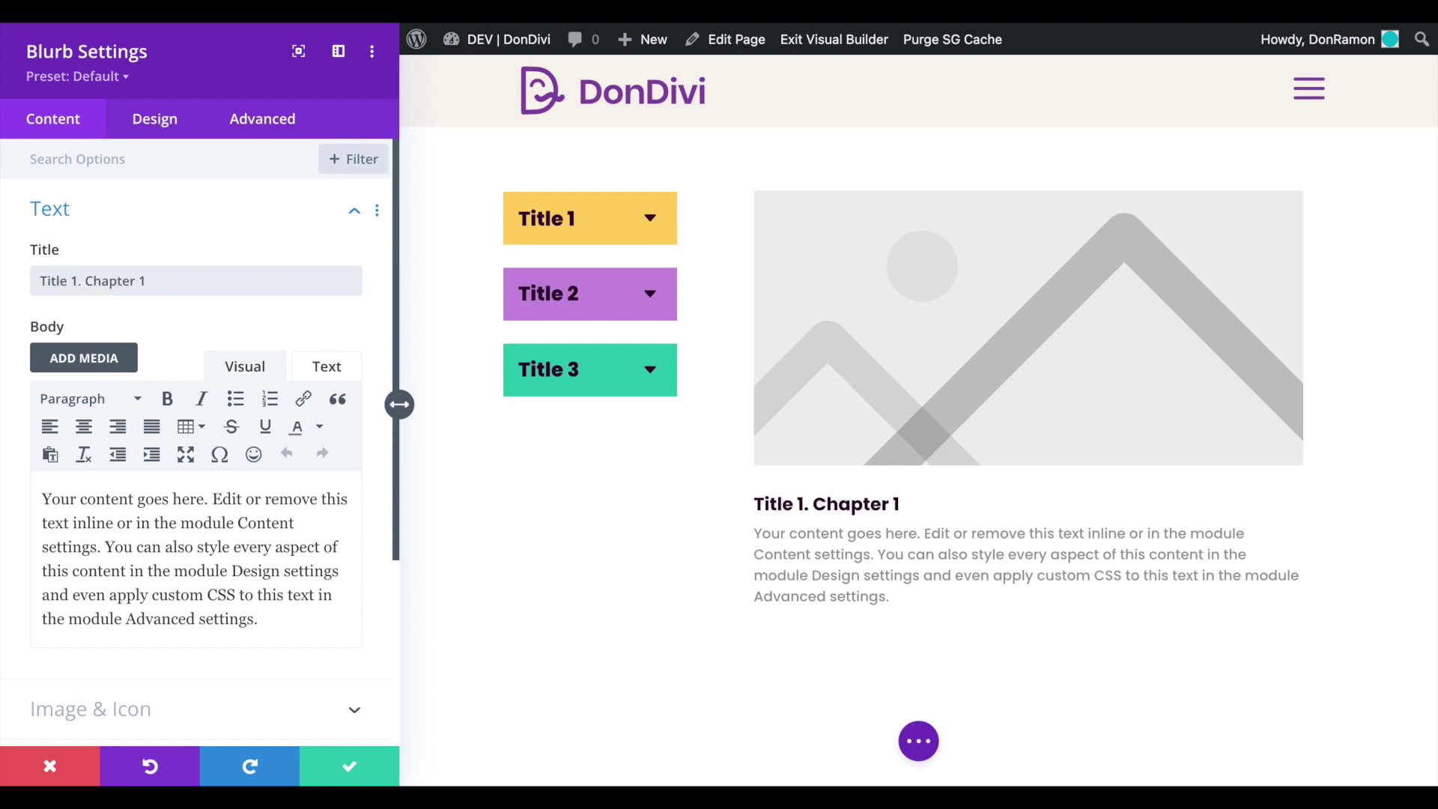
{"action": "left_click", "coordinate": [344, 761]}
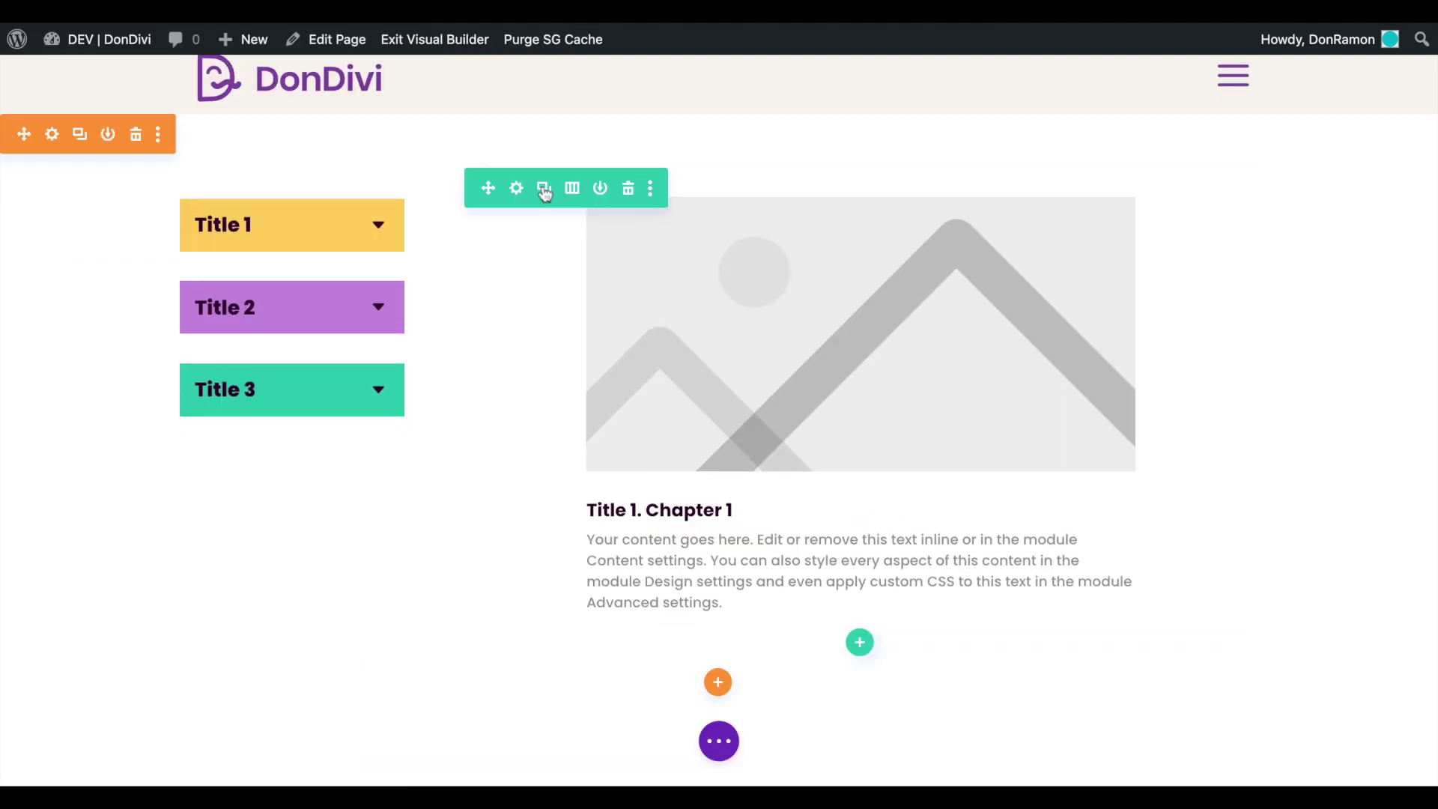
- Duplicate the blurb's row and change the copy's title to "Title 1. Chapter 2"
{"action": "left_click", "coordinate": [544, 191]}
{"action": "scroll", "coordinate": [539, 190], "scroll_direction": "down", "scroll_amount": 5}
{"action": "scroll", "coordinate": [539, 150], "scroll_direction": "down", "scroll_amount": 1}
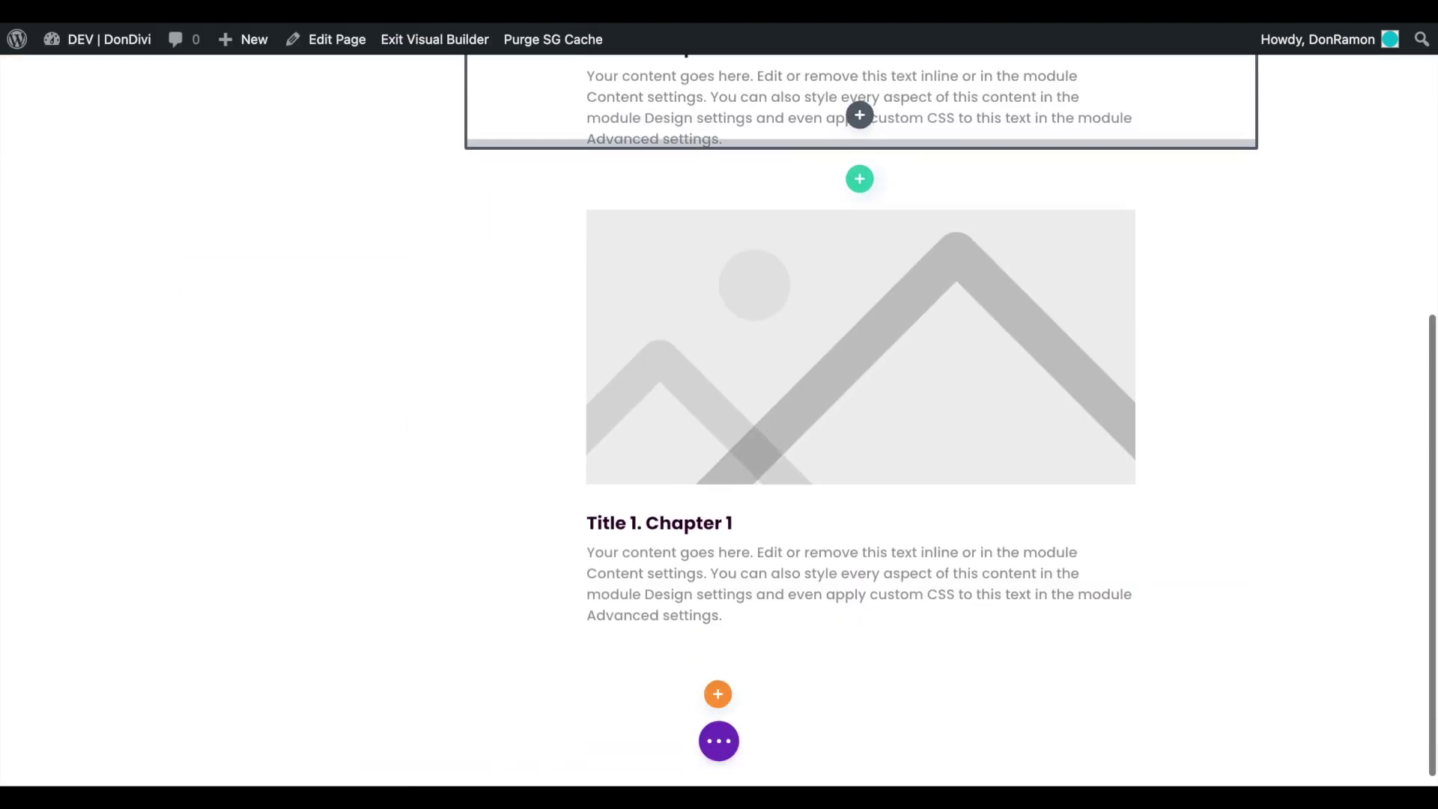
{"action": "left_click", "coordinate": [733, 511]}
{"action": "key", "text": "BackSpace"}
{"action": "type", "text": "2"}
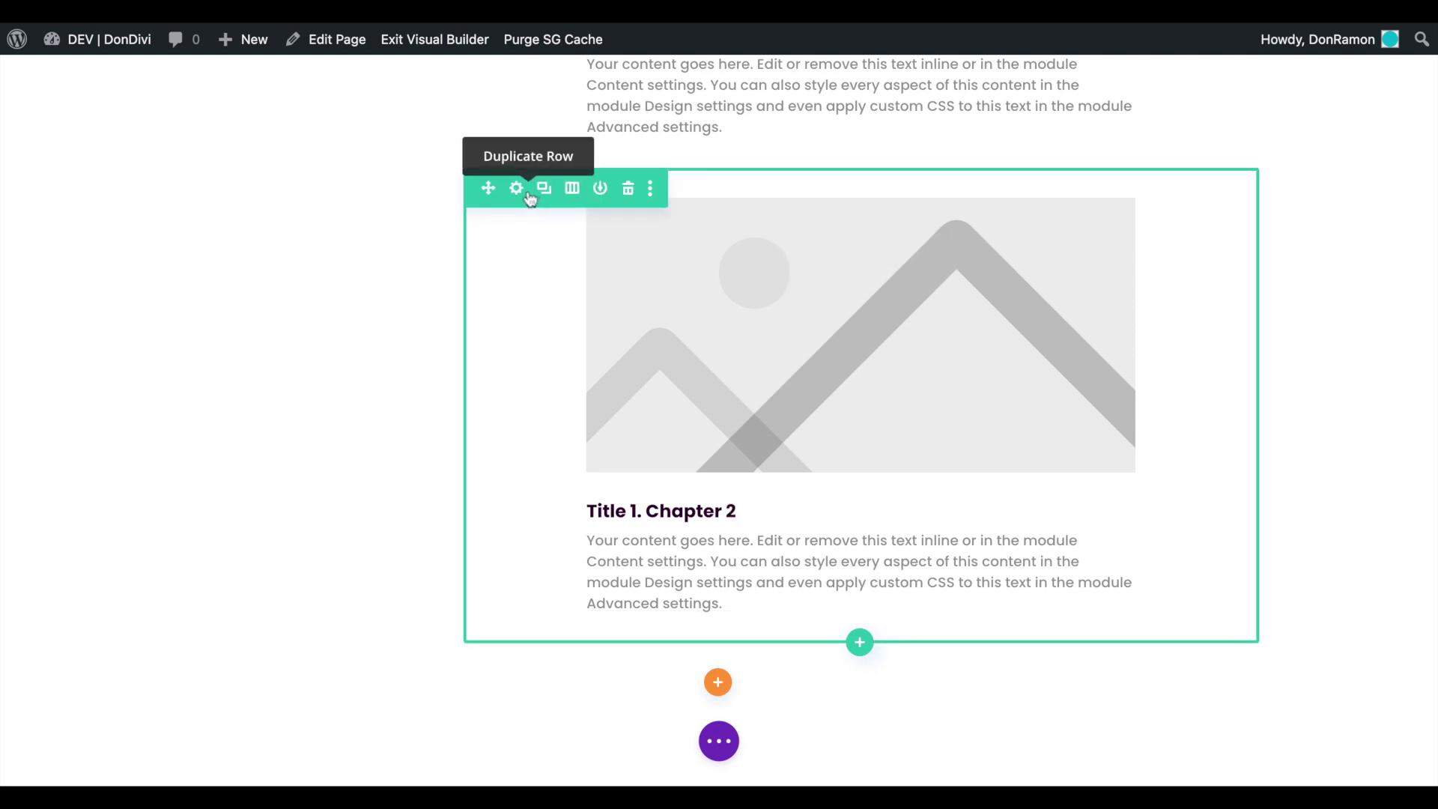
- Duplicate the column inside the Chapter 2 row to make two blurb columns, and save the row
{"action": "left_click", "coordinate": [517, 187]}
{"action": "left_click", "coordinate": [76, 302]}
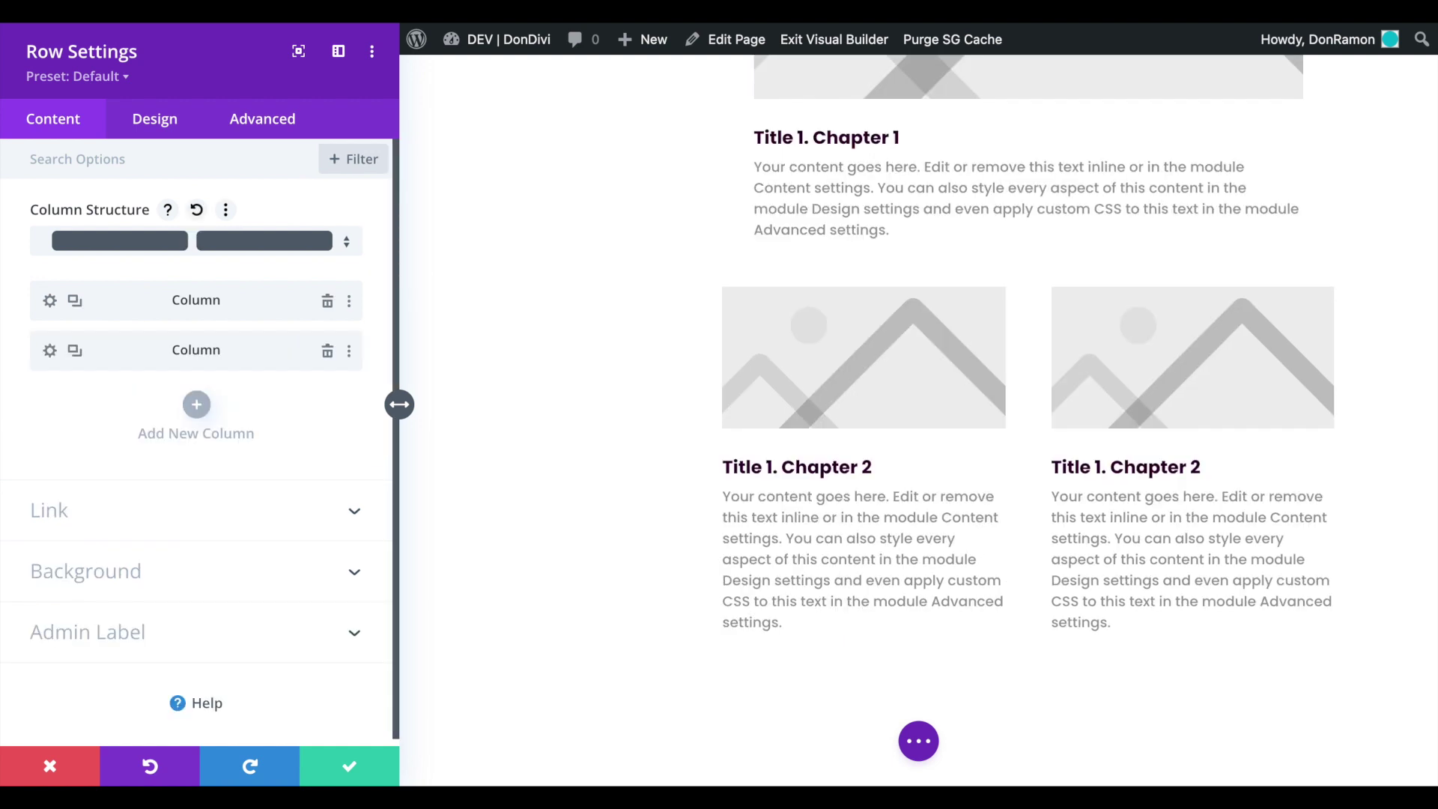
{"action": "left_click", "coordinate": [343, 764]}
- Set the link type of the Title 1 menu's Chapter 1 item to Show
{"action": "scroll", "coordinate": [342, 764], "scroll_direction": "up", "scroll_amount": 5}
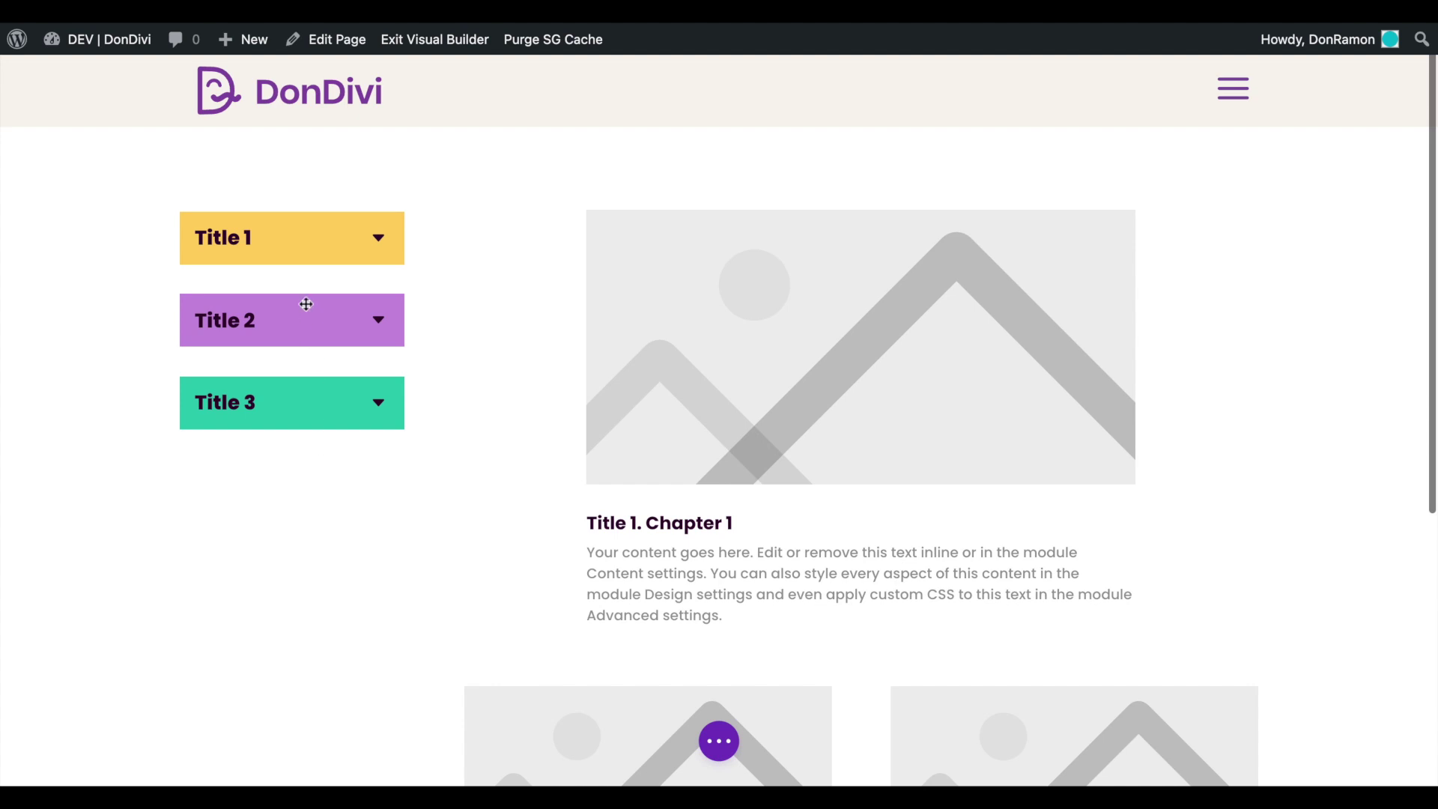
{"action": "left_click", "coordinate": [259, 224]}
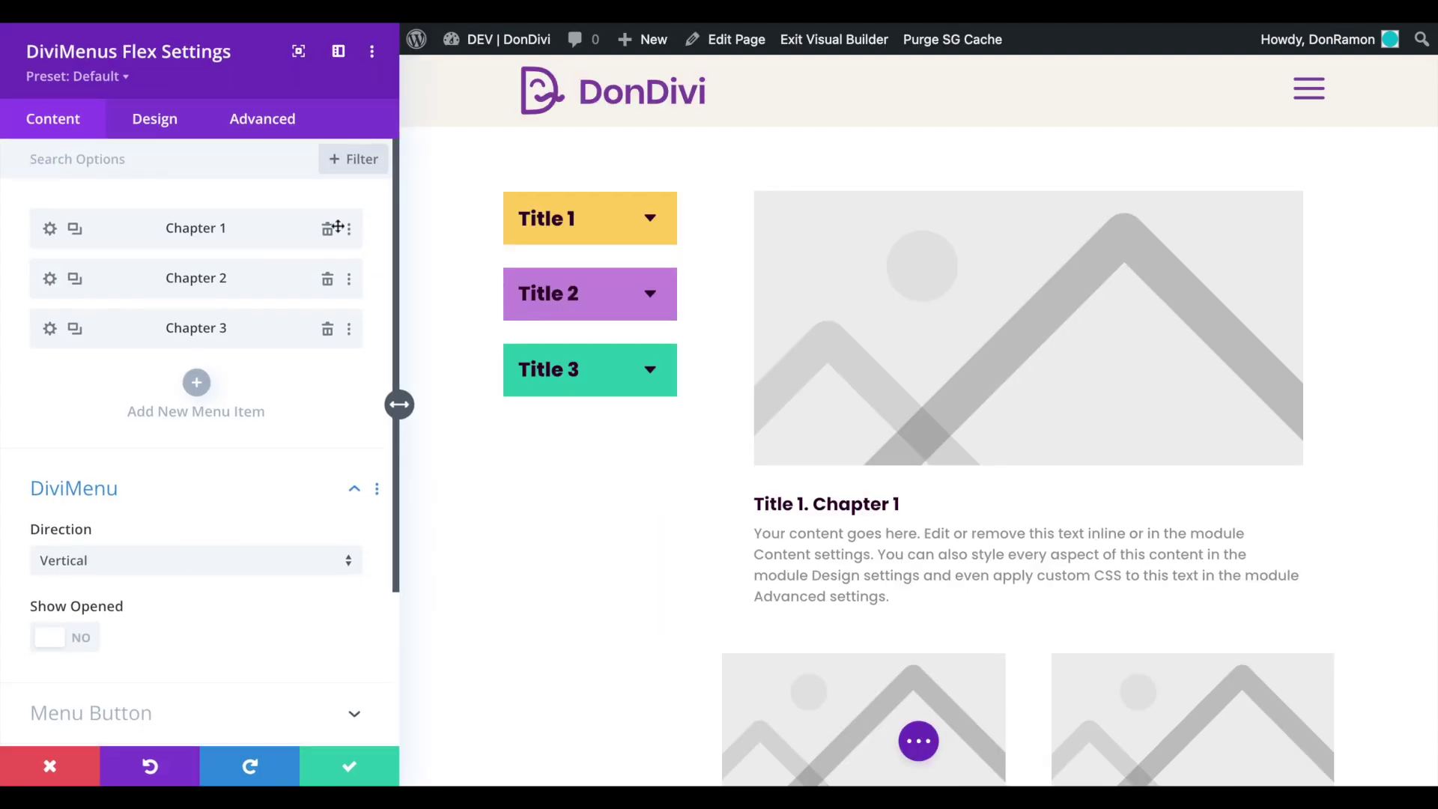
{"action": "left_click", "coordinate": [650, 218]}
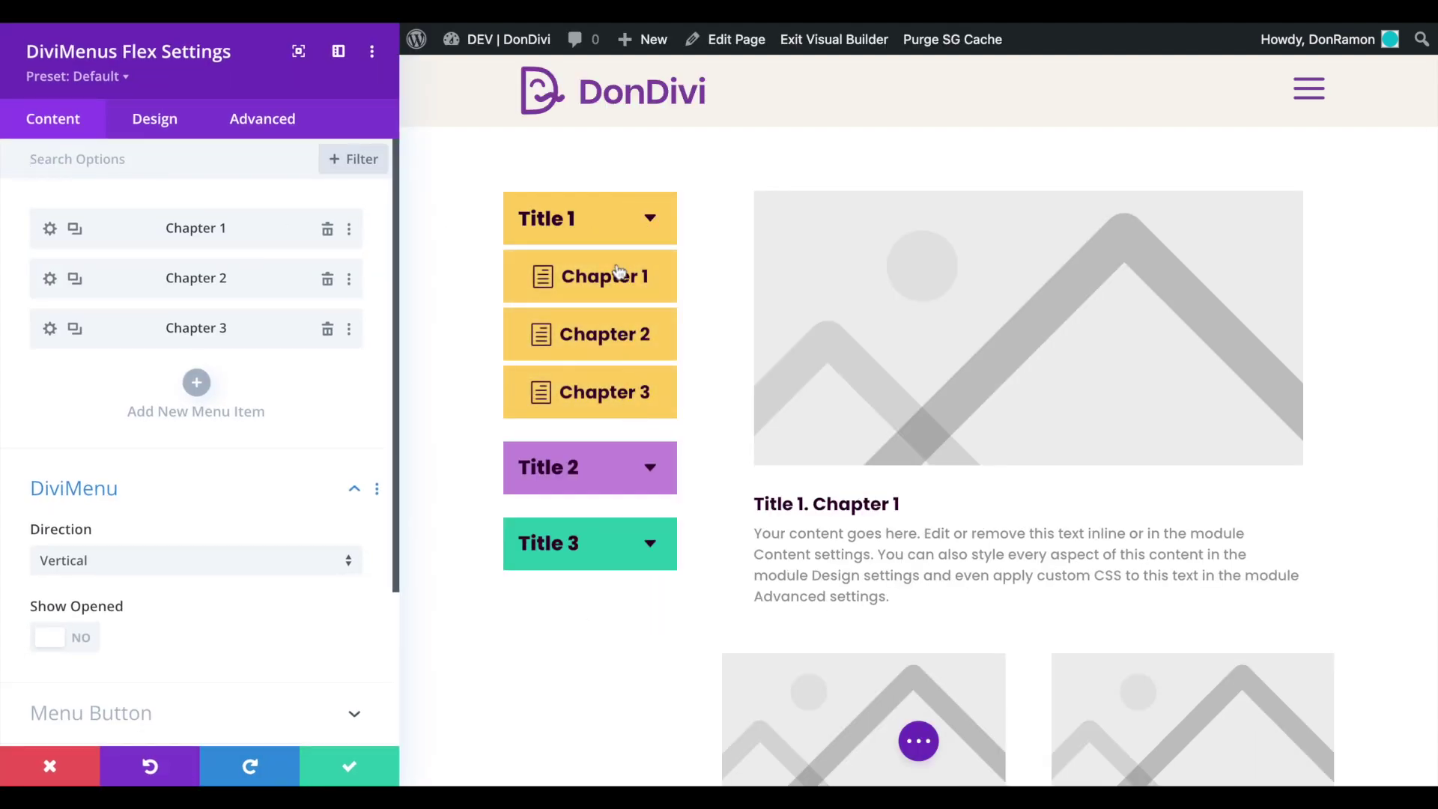
{"action": "left_click", "coordinate": [51, 229]}
{"action": "scroll", "coordinate": [344, 450], "scroll_direction": "down", "scroll_amount": 10}
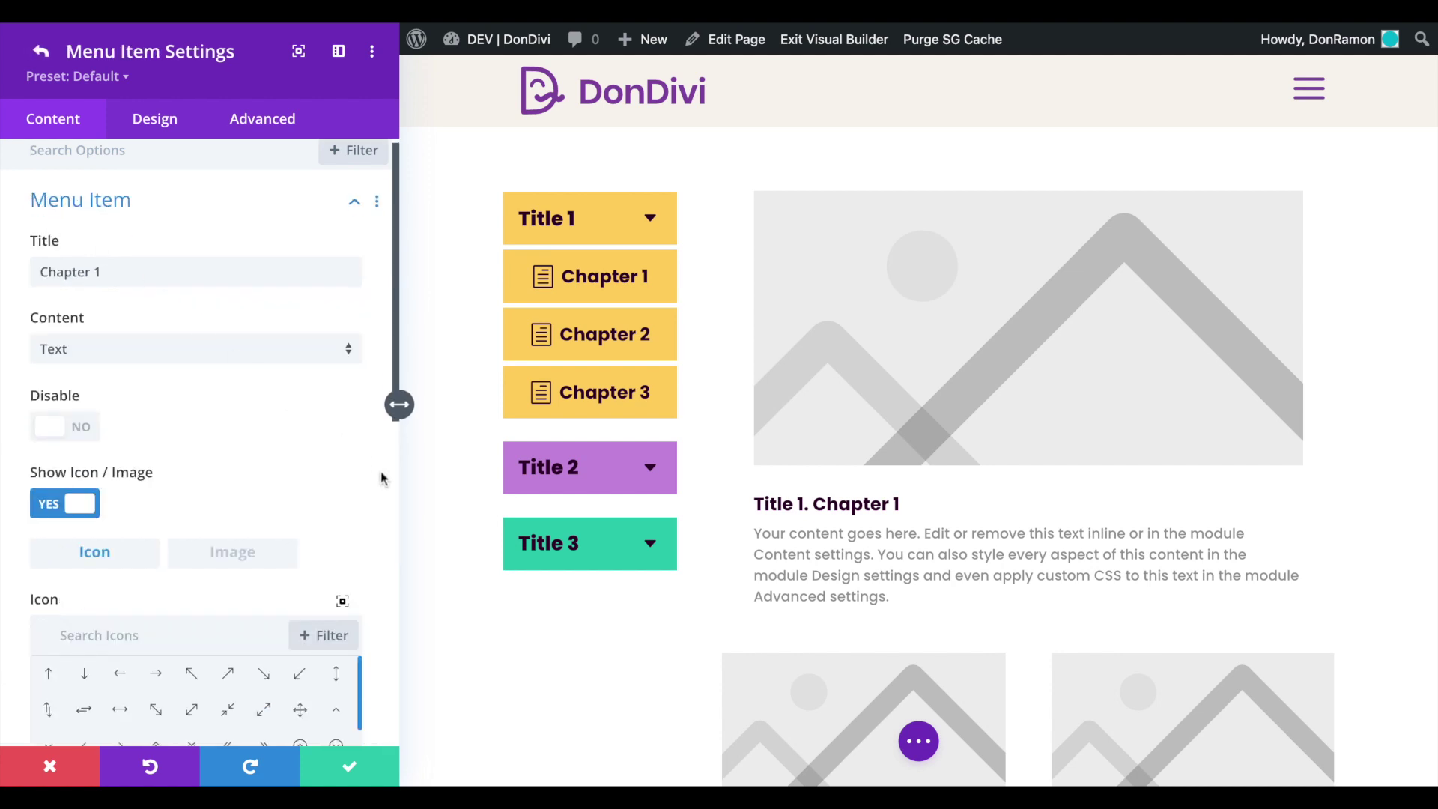
{"action": "left_click", "coordinate": [253, 634]}
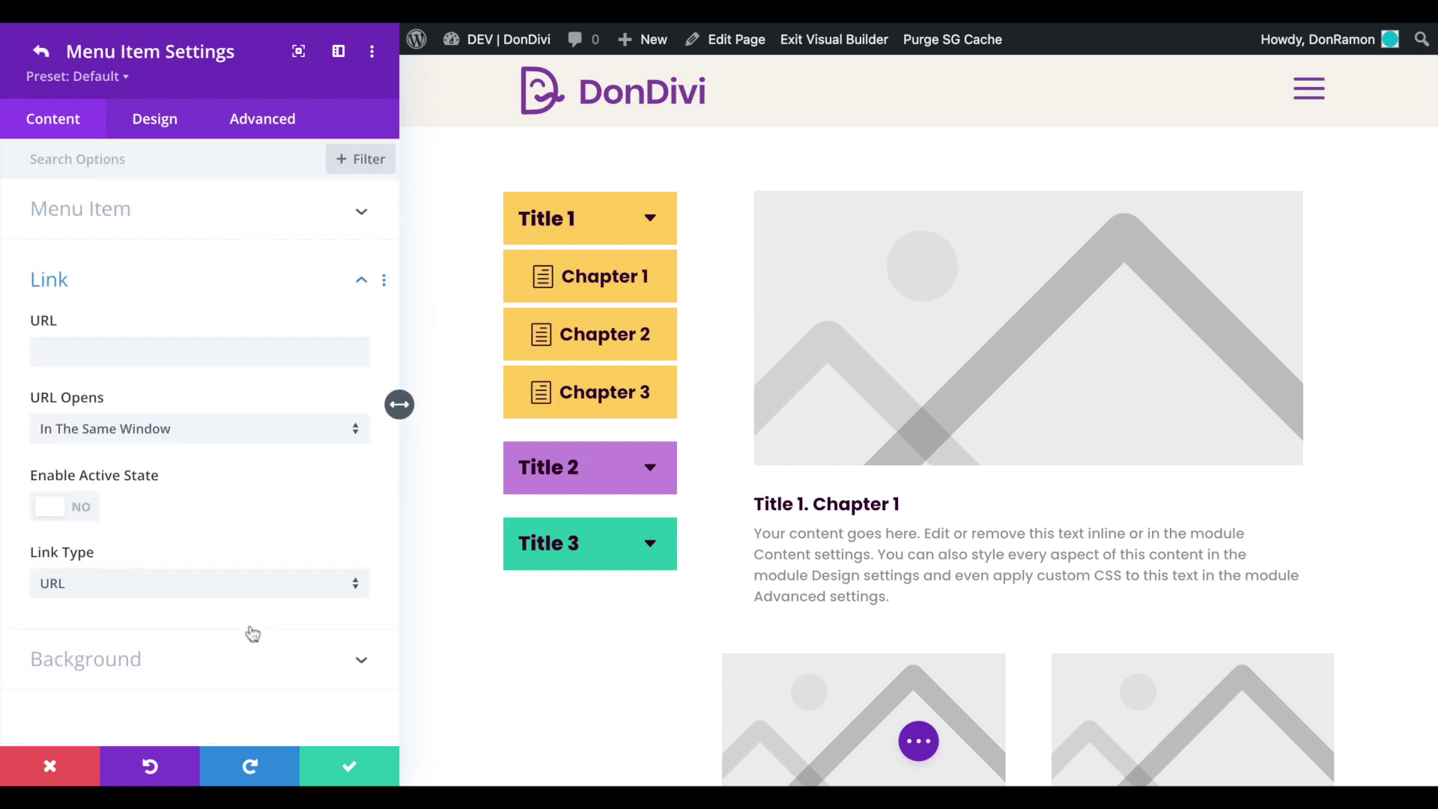
{"action": "left_click", "coordinate": [191, 593]}
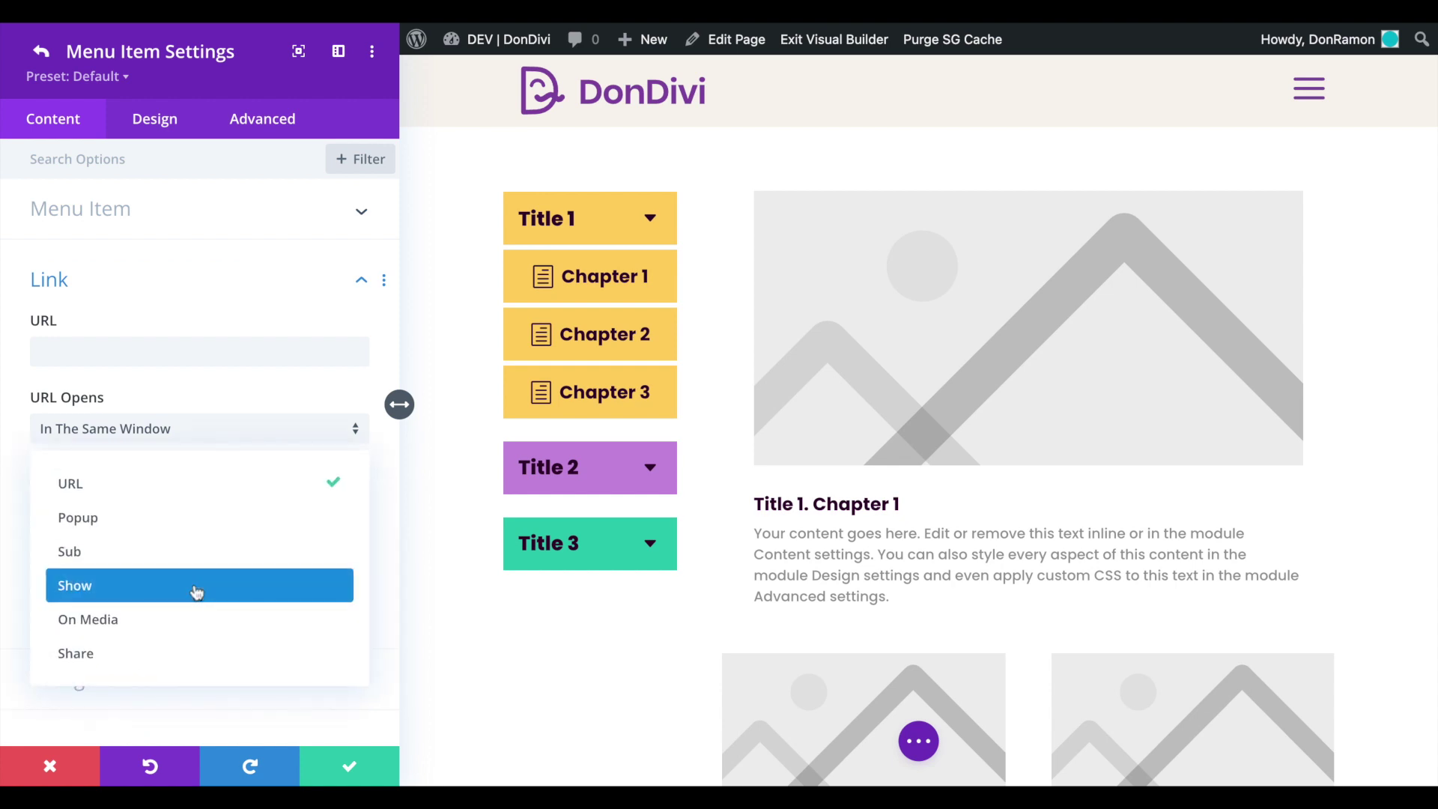
{"action": "left_click", "coordinate": [183, 593]}
- Enable the active state for the Chapter 1 item and set its Element CSS ID to t1-c1
{"action": "scroll", "coordinate": [375, 569], "scroll_direction": "down", "scroll_amount": 3}
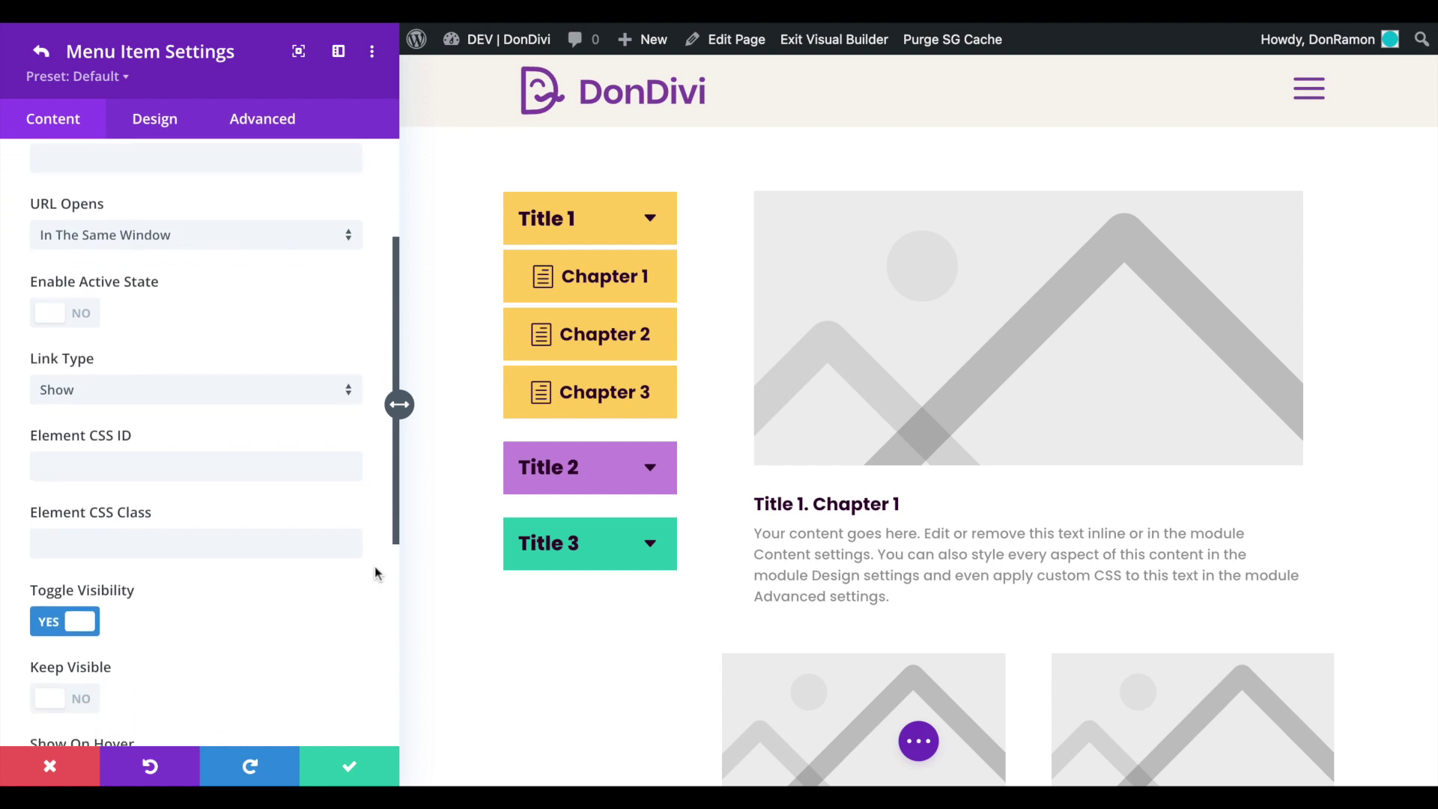
{"action": "left_click", "coordinate": [71, 284]}
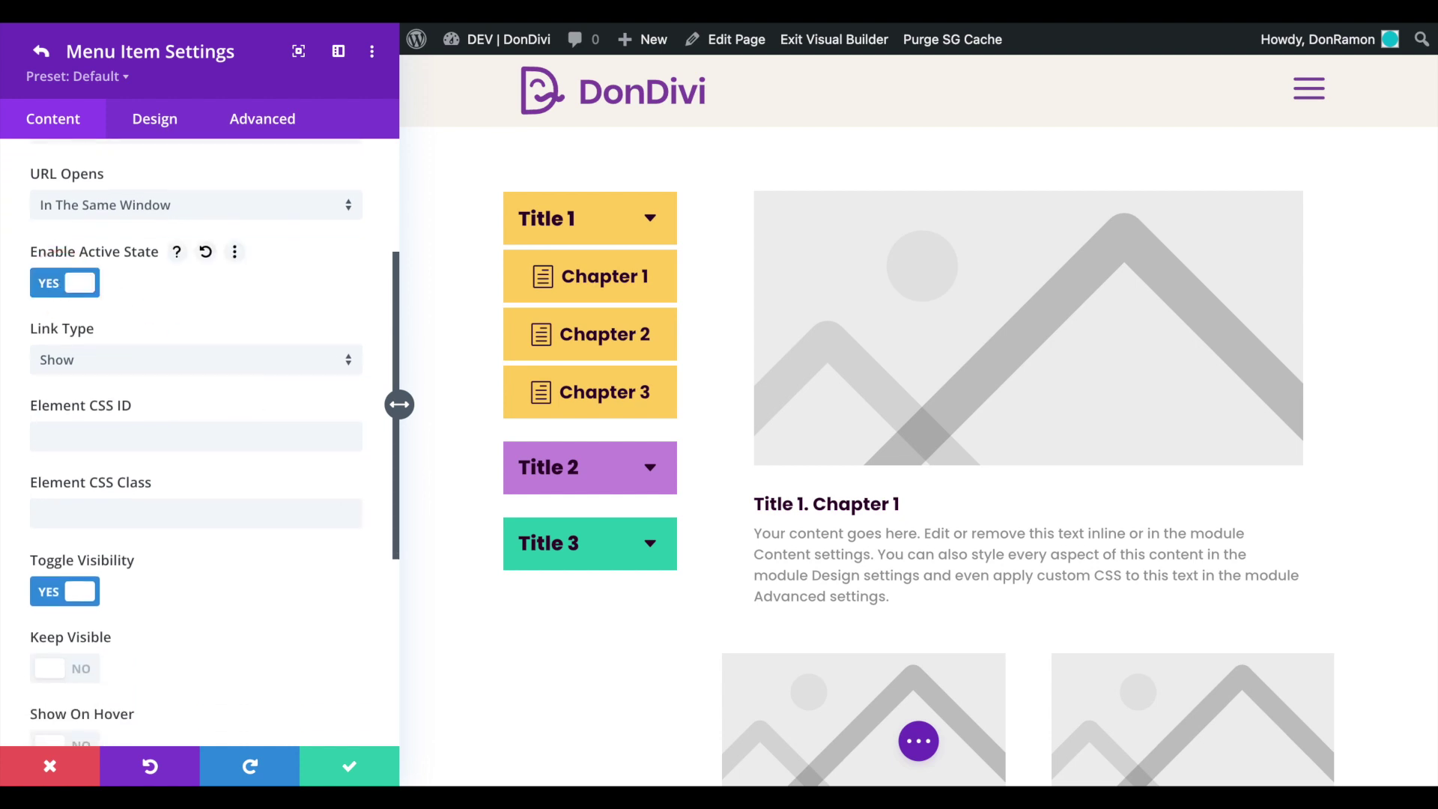
{"action": "left_click", "coordinate": [179, 254]}
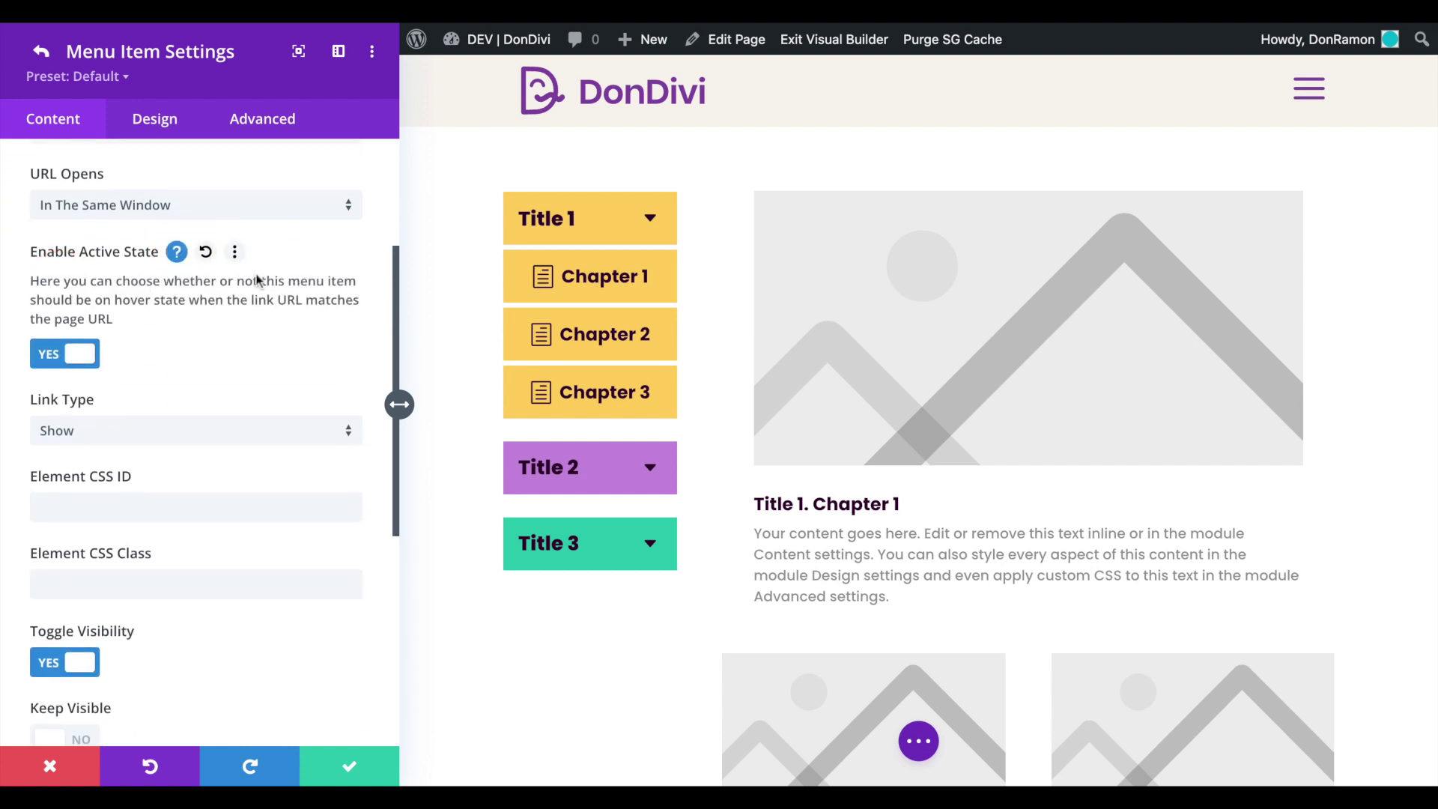
{"action": "left_click", "coordinate": [175, 255]}
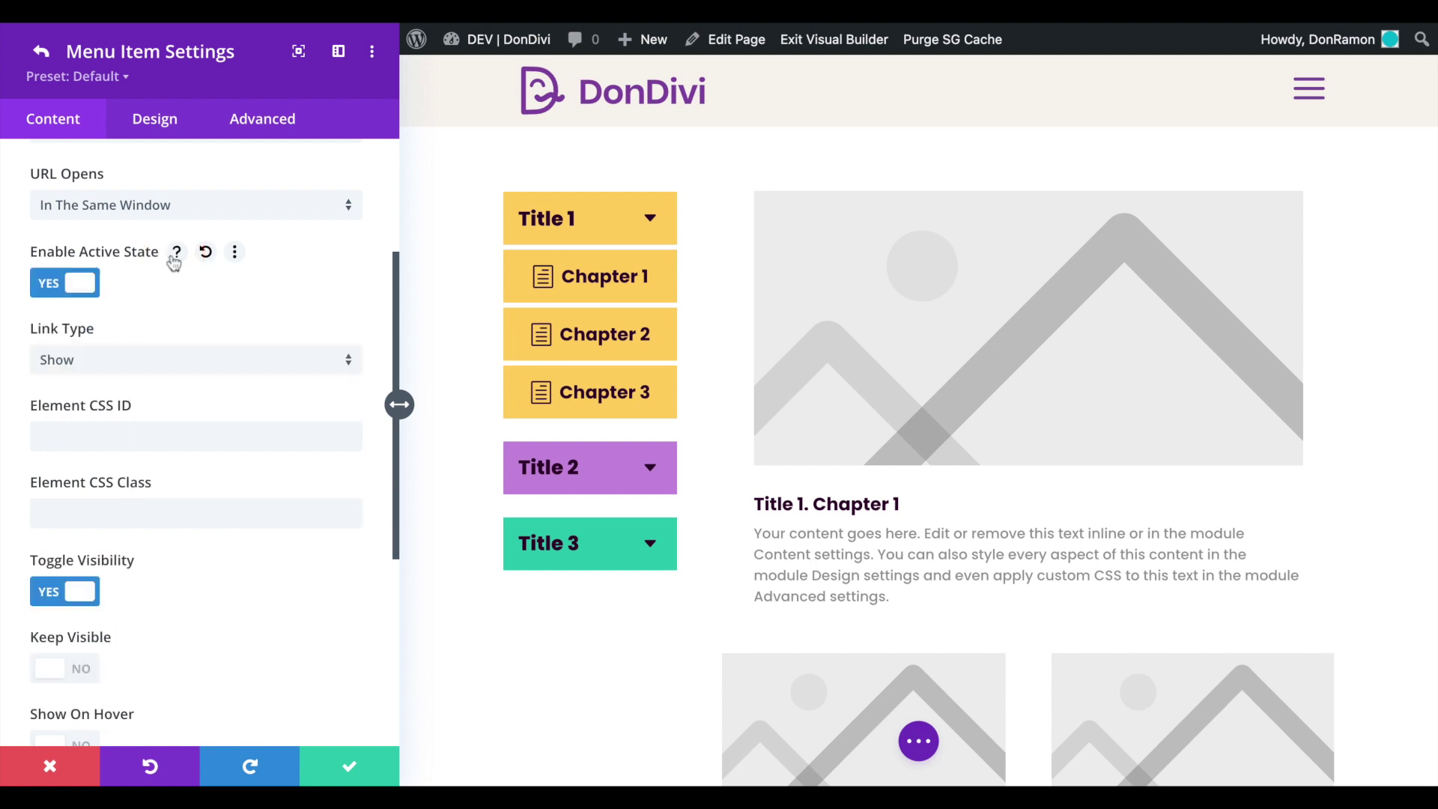
{"action": "left_click", "coordinate": [59, 437]}
{"action": "type", "text": "t1-c1"}
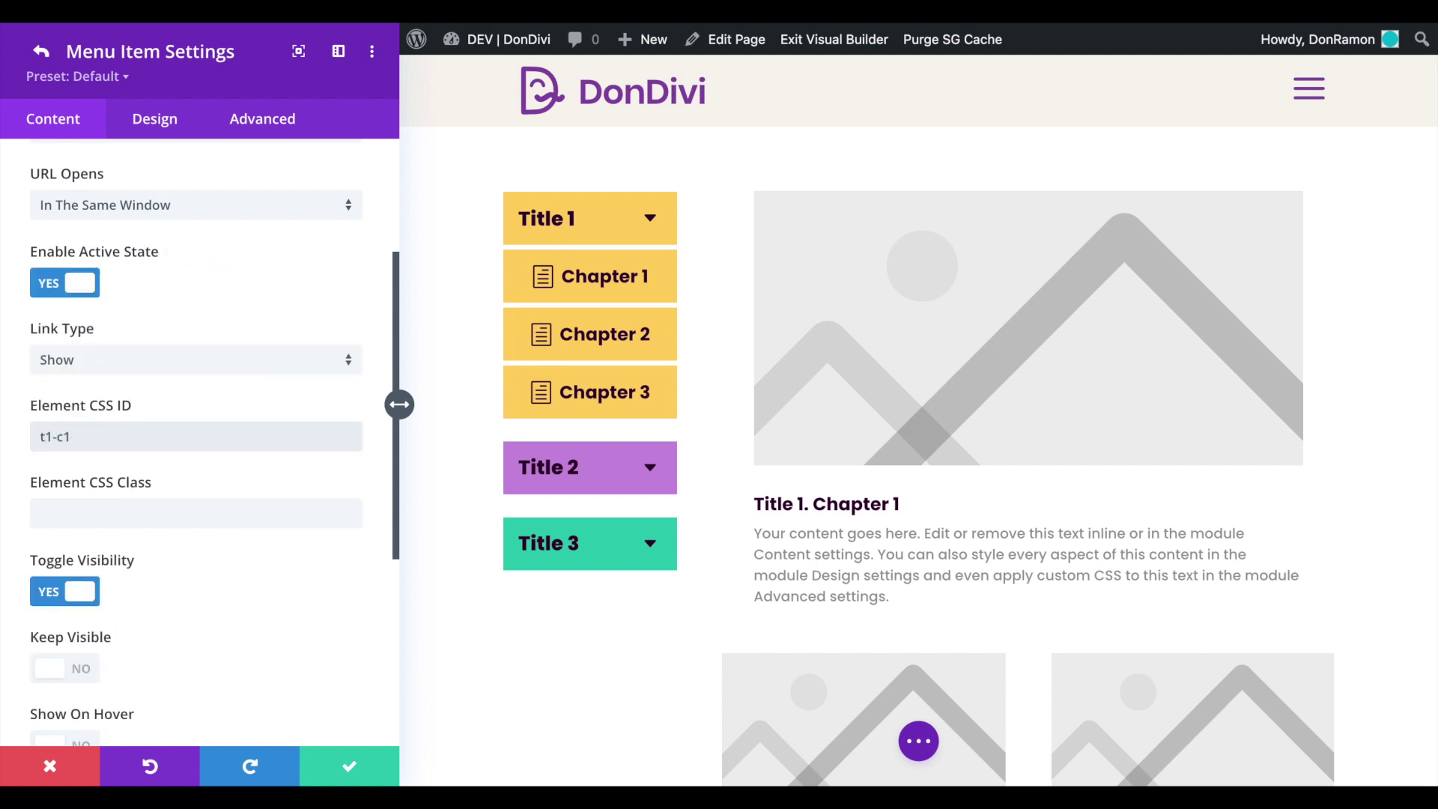
- Turn off Toggle Visibility and Hide On Menu Button Click for the Chapter 1 item
{"action": "scroll", "coordinate": [215, 561], "scroll_direction": "down", "scroll_amount": 3}
{"action": "left_click", "coordinate": [83, 378]}
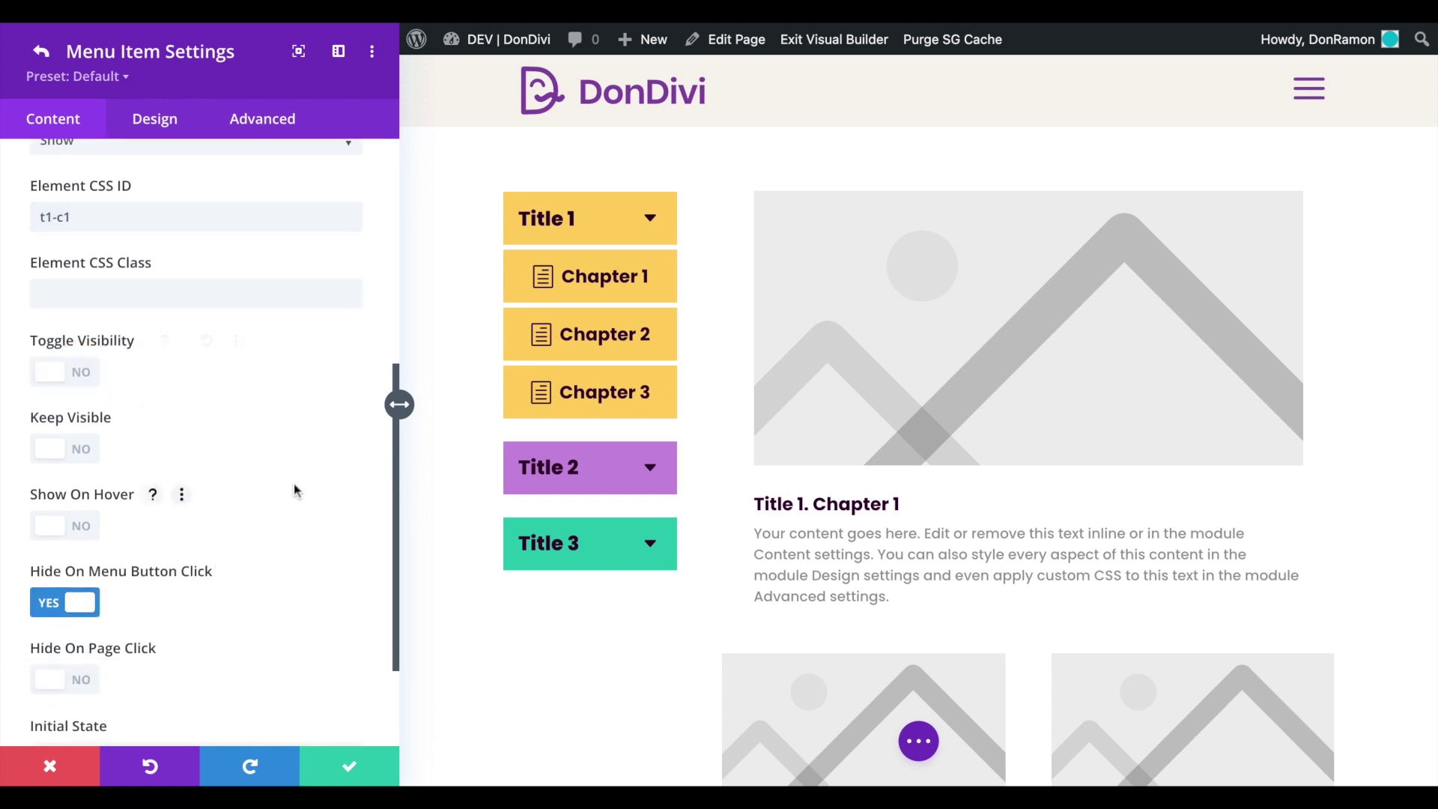
{"action": "scroll", "coordinate": [295, 491], "scroll_direction": "down", "scroll_amount": 3}
{"action": "scroll", "coordinate": [294, 491], "scroll_direction": "down", "scroll_amount": 1}
{"action": "left_click", "coordinate": [94, 466]}
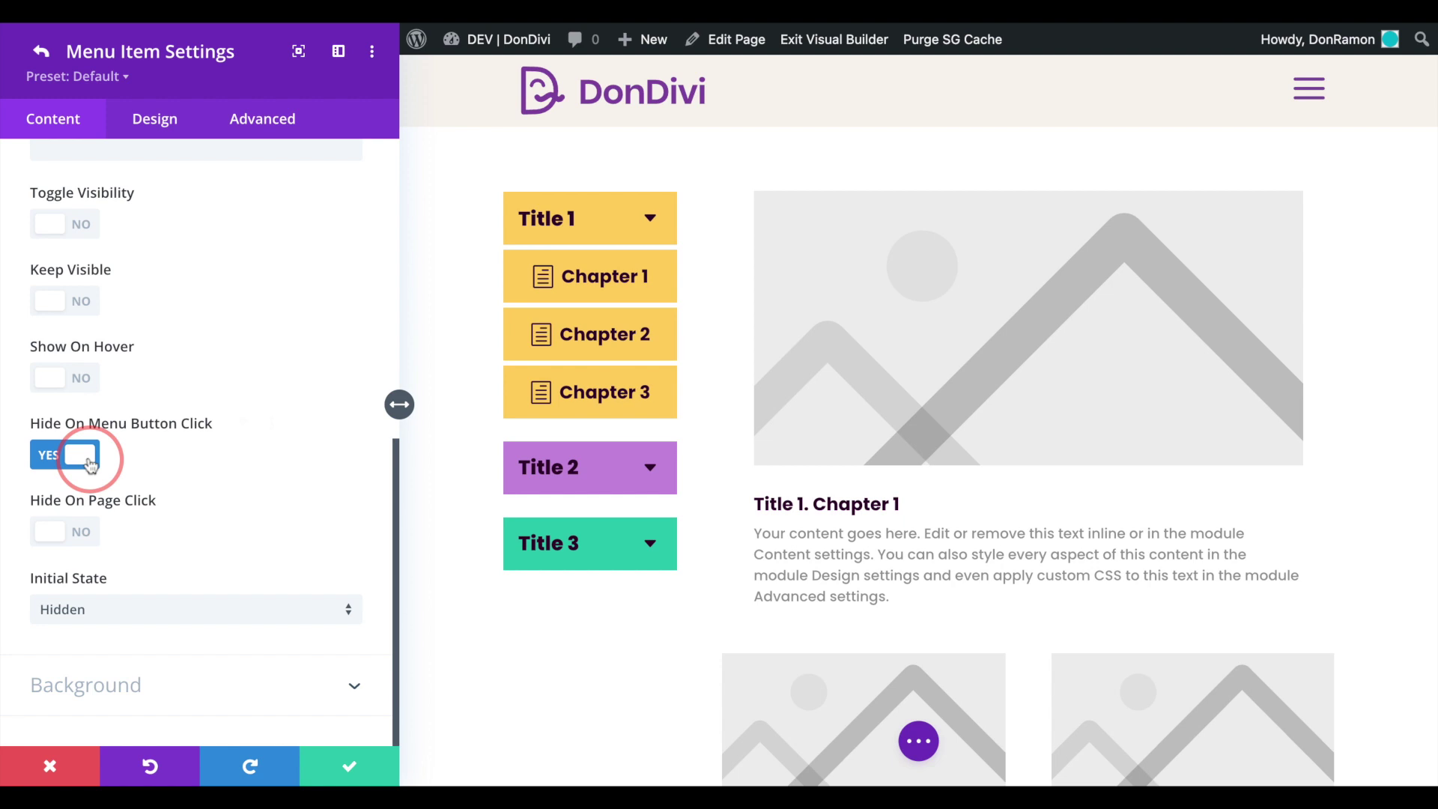
- Set the Chapter 1 item's initial state to Visible and return to the Title 1 menu's settings
{"action": "left_click", "coordinate": [180, 611]}
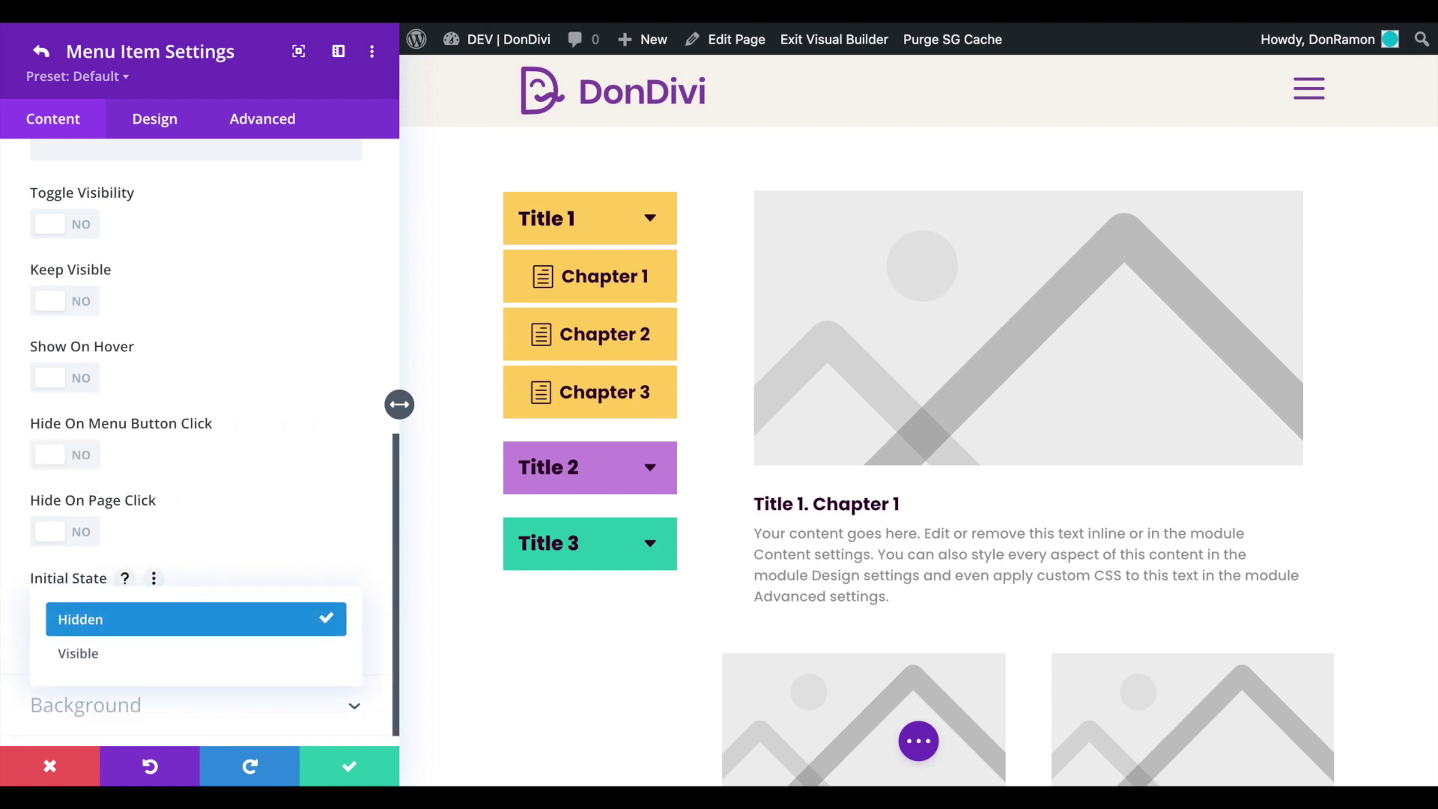
{"action": "left_click", "coordinate": [177, 652]}
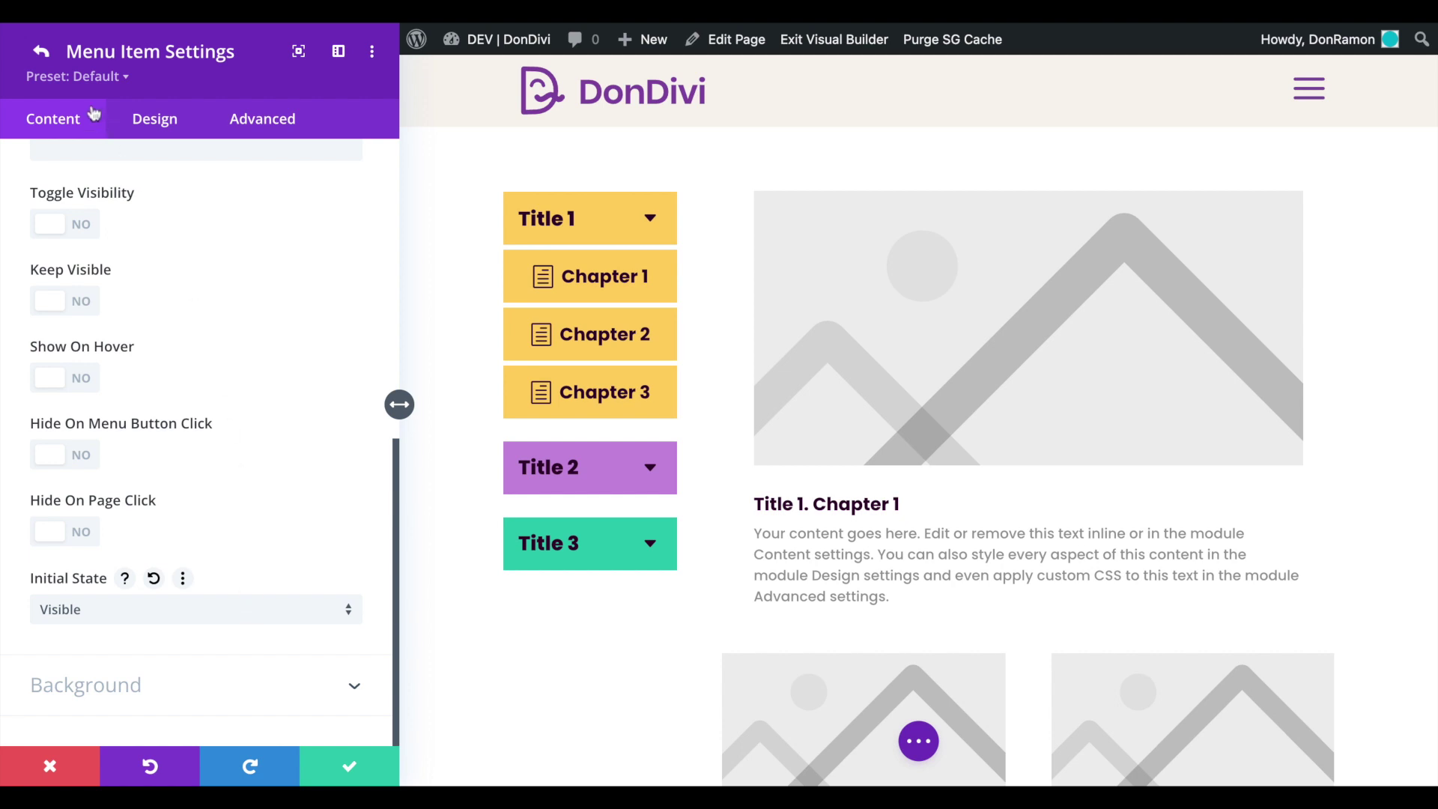
{"action": "left_click", "coordinate": [41, 51]}
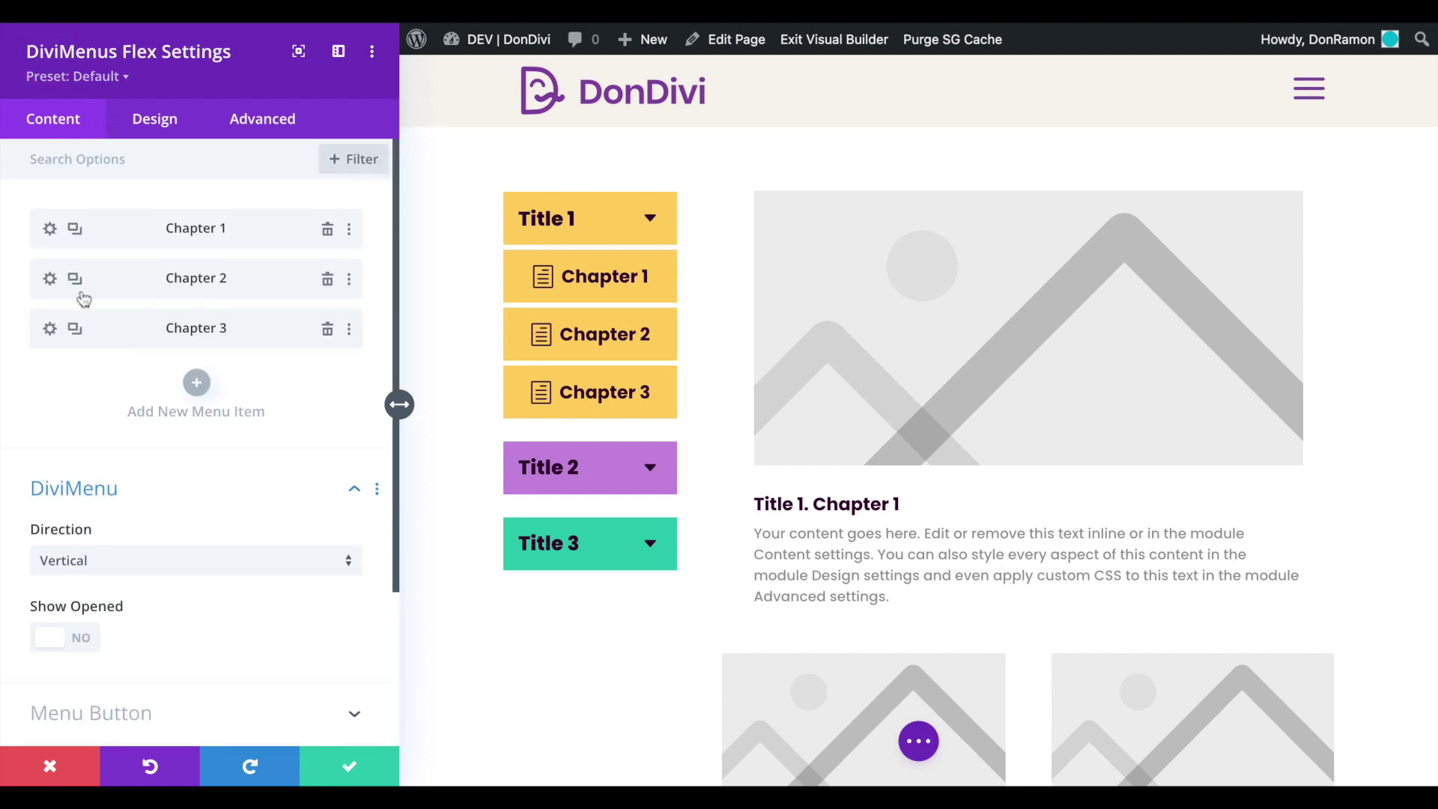
- Enable the active state for the Title 1 menu's Chapter 2 item and set its link type to Show
{"action": "left_click", "coordinate": [50, 279]}
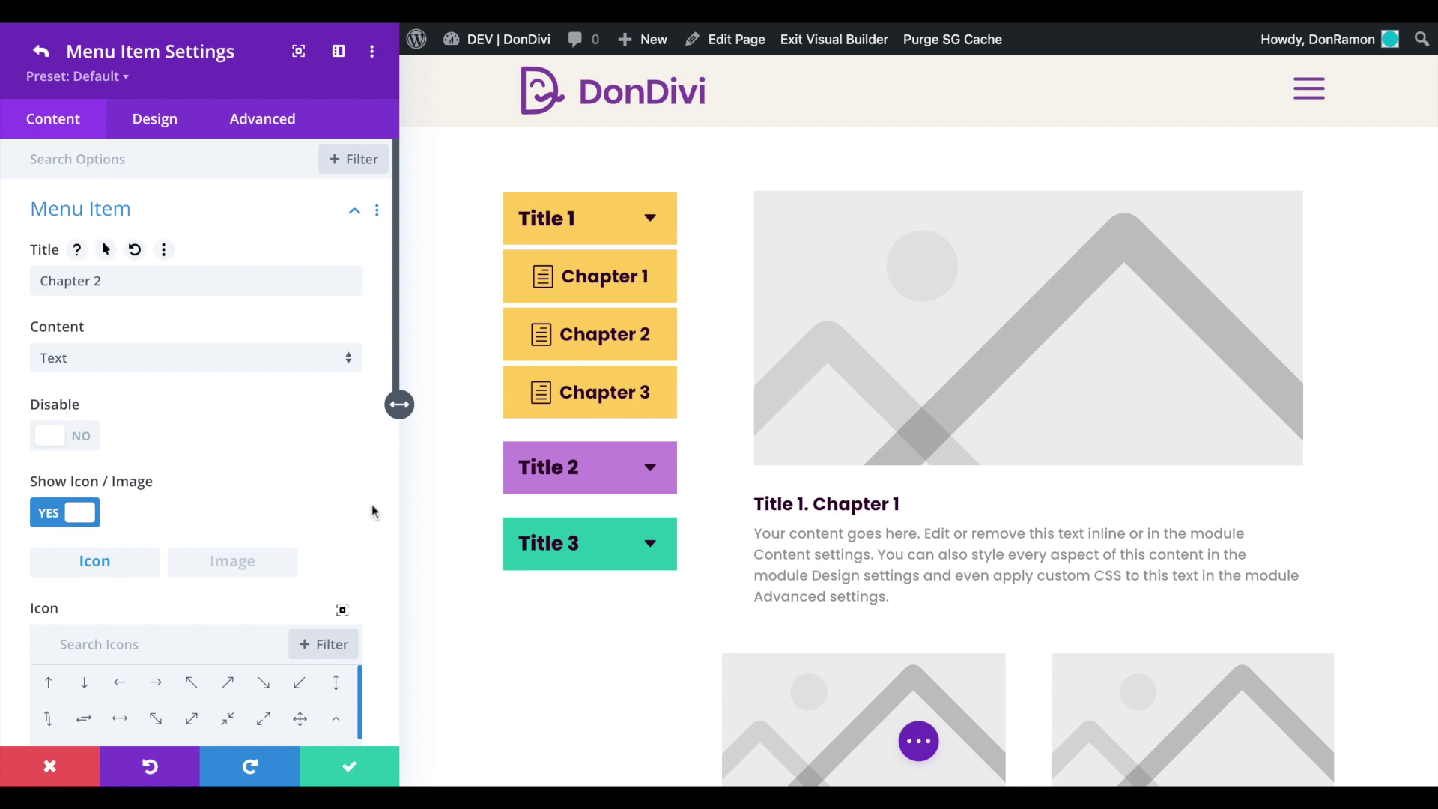
{"action": "scroll", "coordinate": [375, 513], "scroll_direction": "down", "scroll_amount": 8}
{"action": "left_click", "coordinate": [202, 628]}
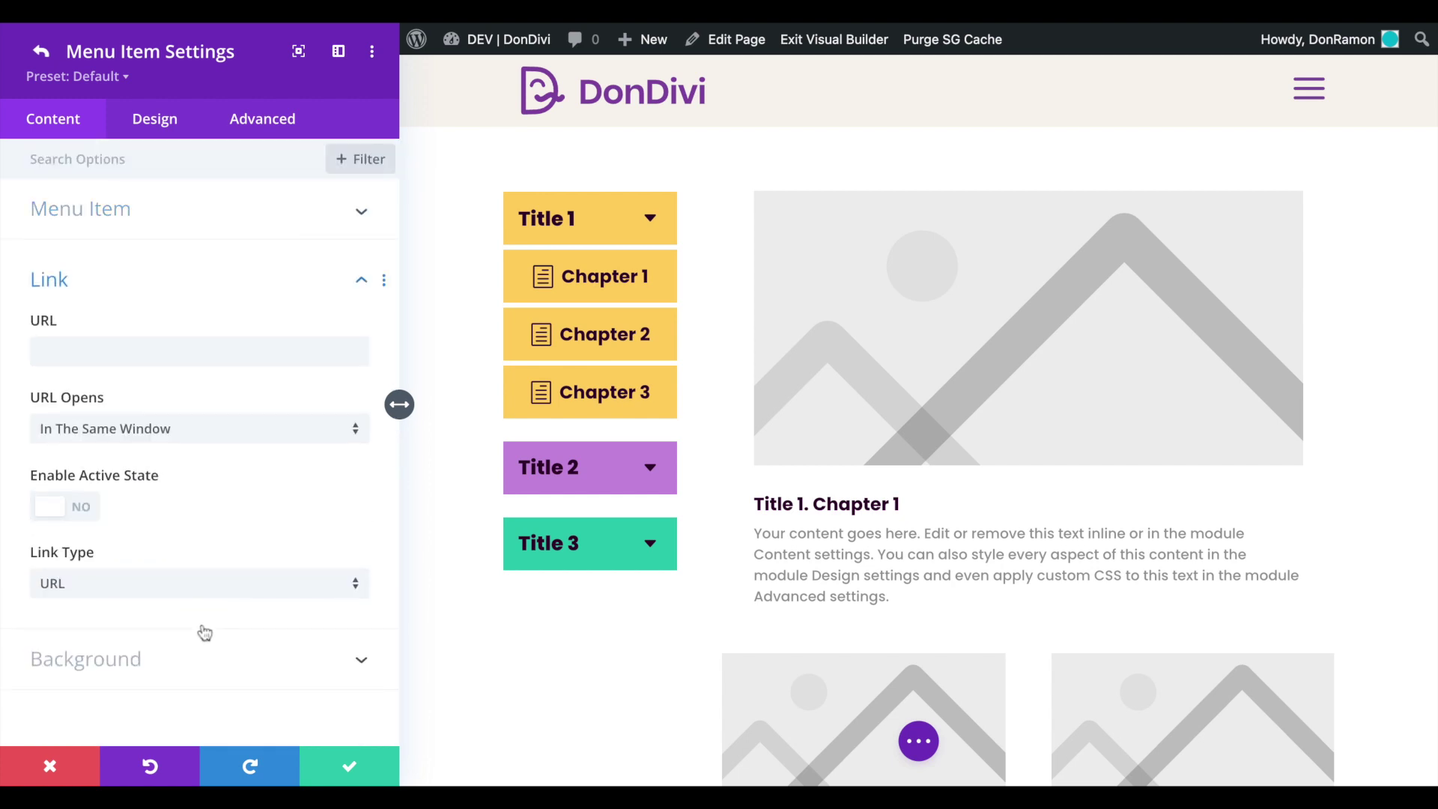
{"action": "left_click", "coordinate": [66, 511]}
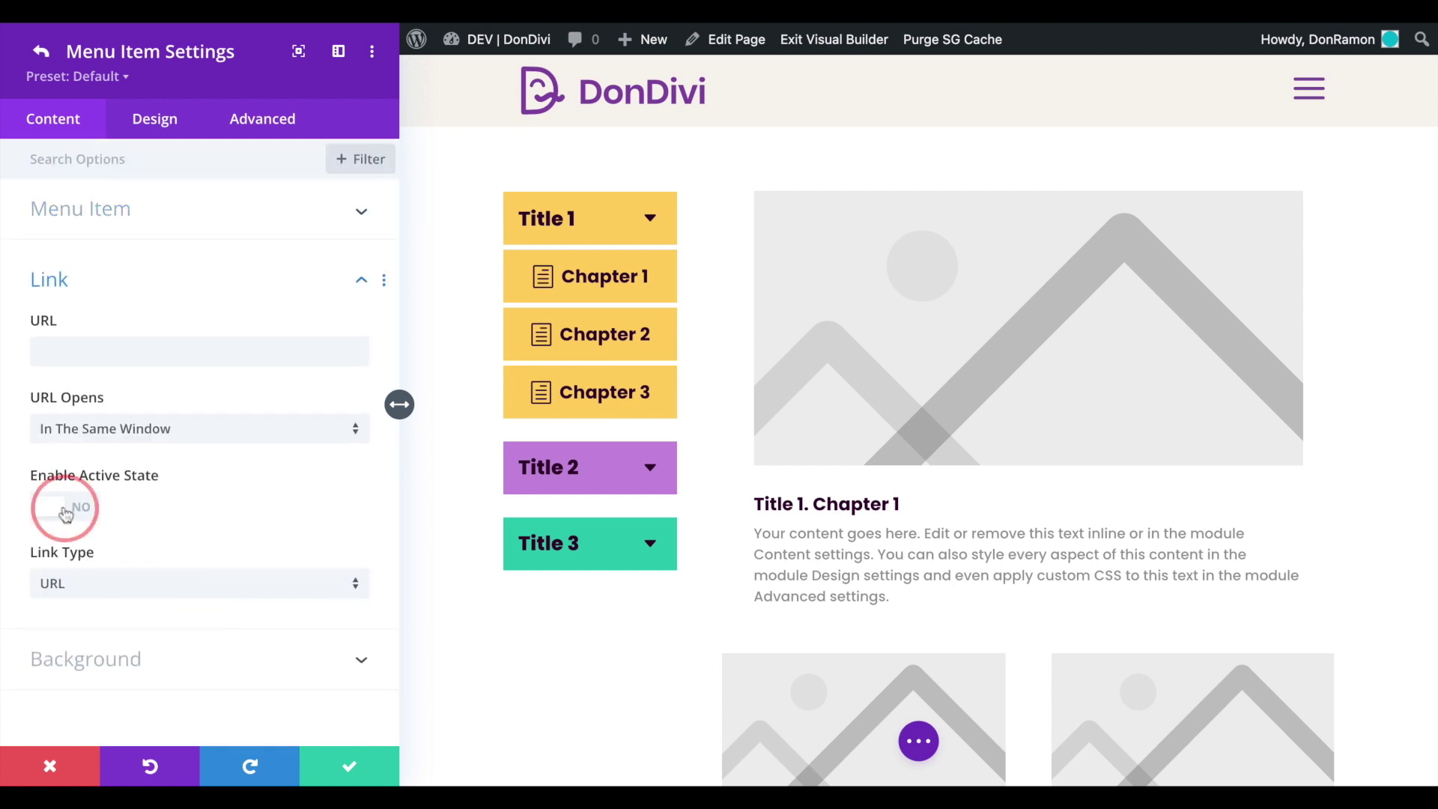
{"action": "left_click", "coordinate": [225, 585]}
{"action": "left_click", "coordinate": [232, 588]}
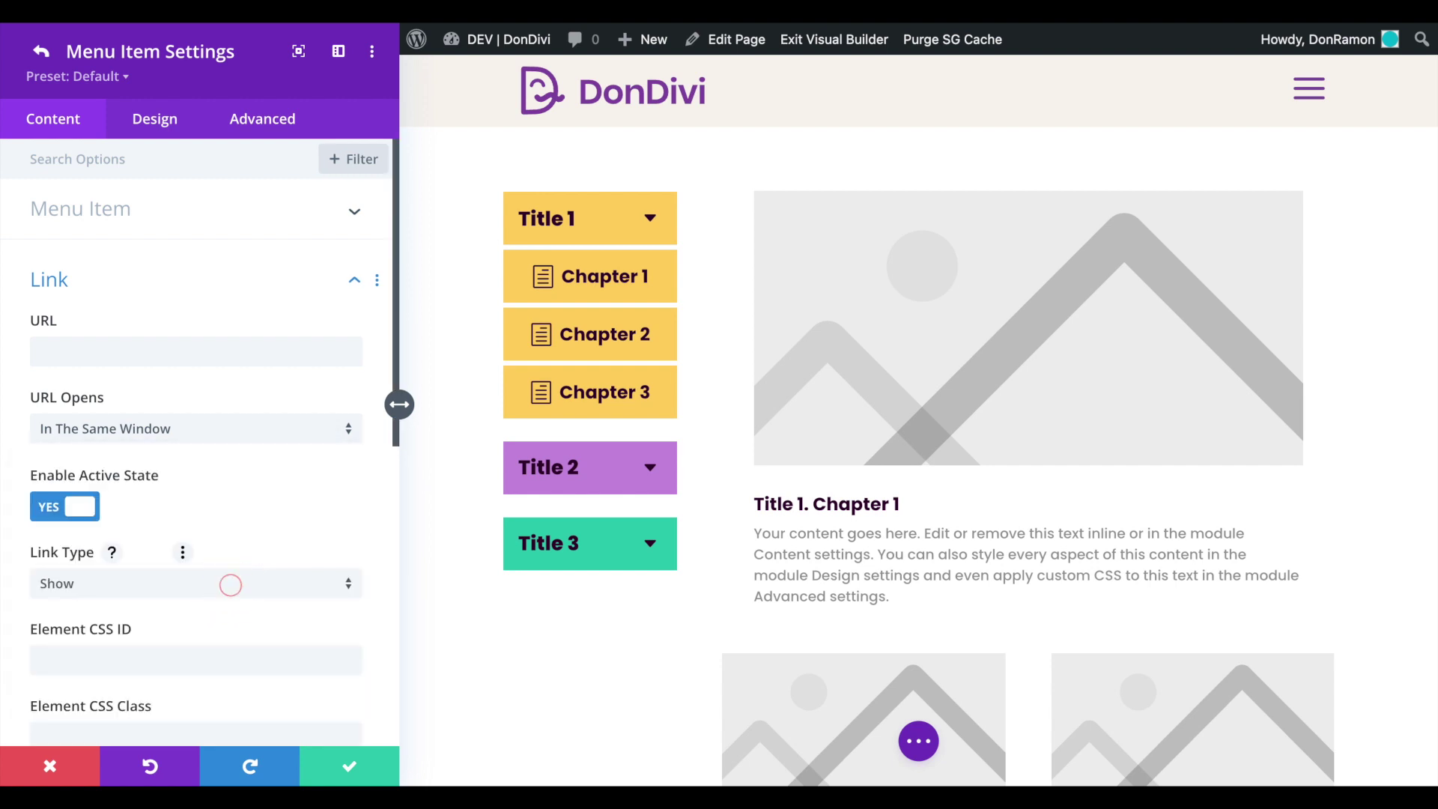
- Set the Chapter 2 item's Element CSS ID to t1-c2
{"action": "scroll", "coordinate": [378, 614], "scroll_direction": "down", "scroll_amount": 1}
{"action": "scroll", "coordinate": [377, 620], "scroll_direction": "down", "scroll_amount": 2}
{"action": "left_click", "coordinate": [83, 435]}
{"action": "type", "text": "t1-c2"}
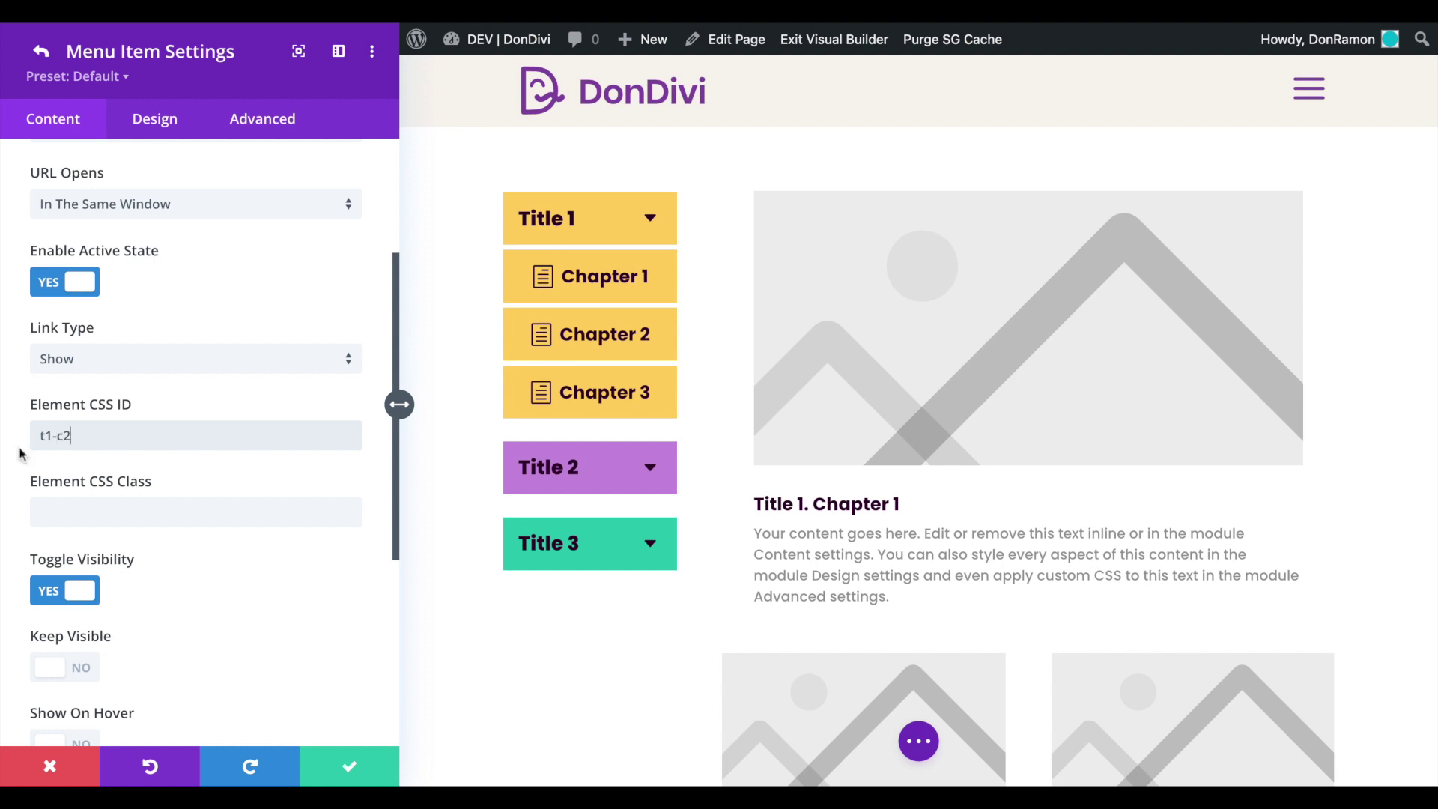
- Turn off Toggle Visibility and Hide On Menu Button Click for the Chapter 2 item and save its settings
{"action": "scroll", "coordinate": [385, 548], "scroll_direction": "down", "scroll_amount": 4}
{"action": "left_click", "coordinate": [84, 263]}
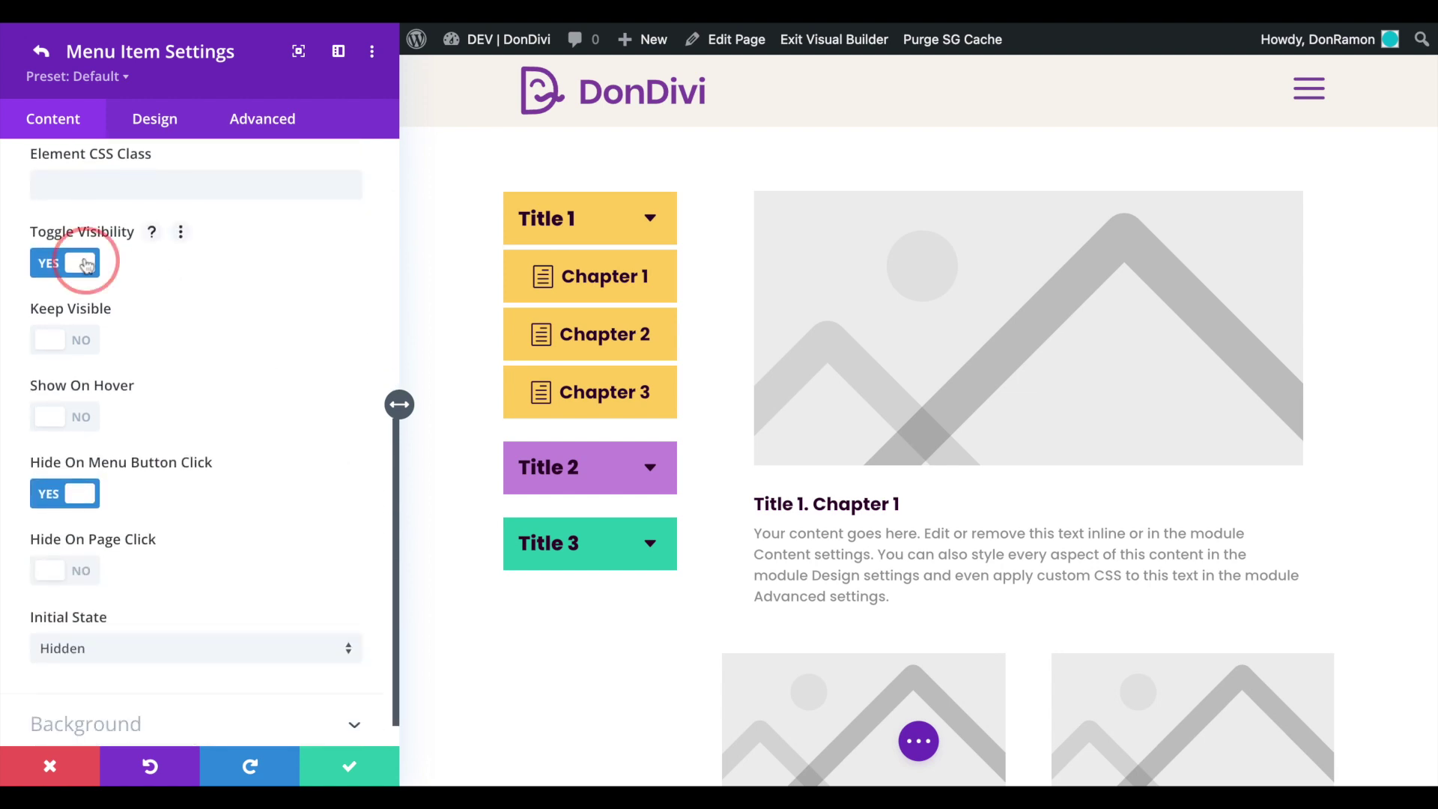
{"action": "left_click", "coordinate": [73, 494]}
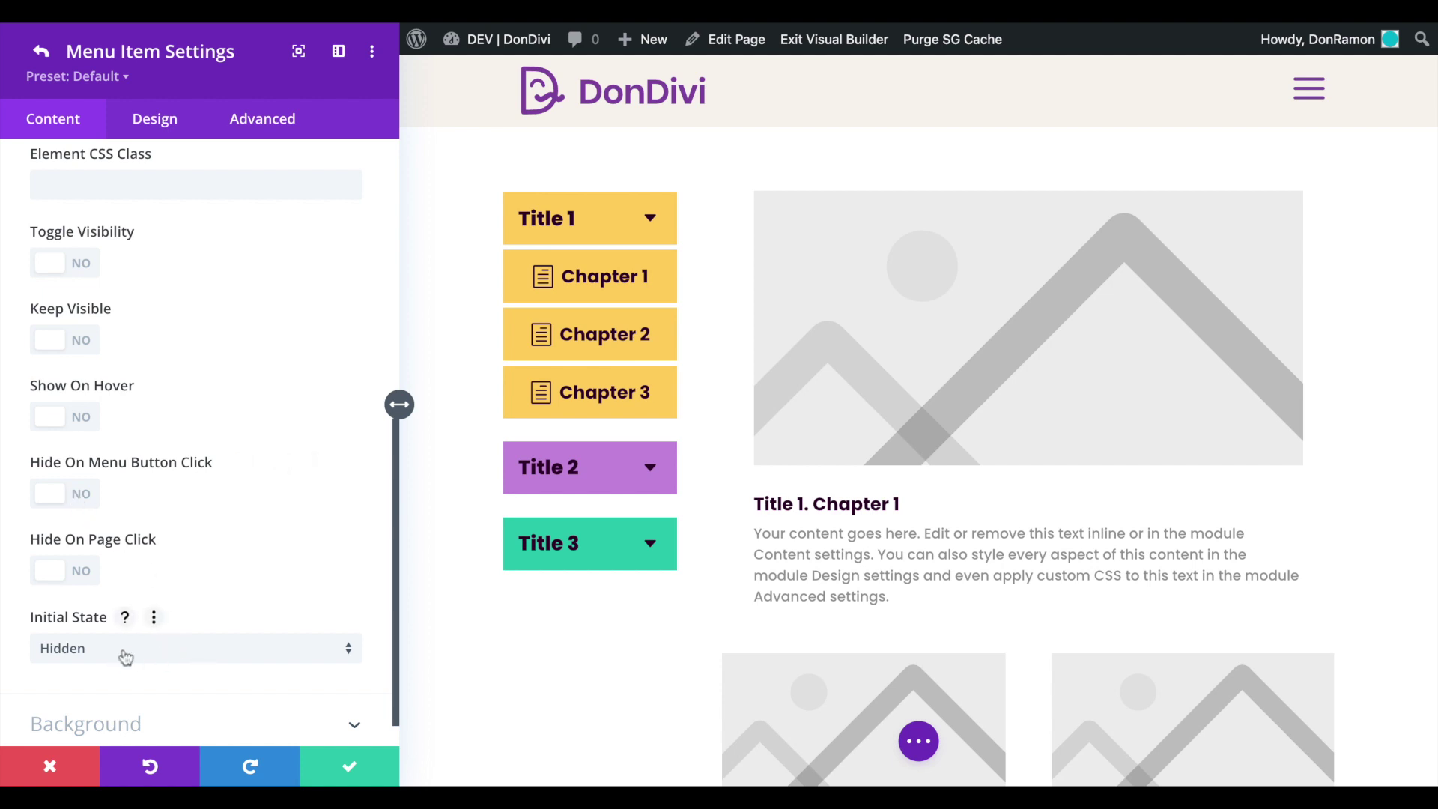
{"action": "left_click", "coordinate": [349, 765]}
- Assign the CSS ID t1-c1 to the single-column row holding the Title 1. Chapter 1 content and save the row
{"action": "left_click", "coordinate": [517, 201]}
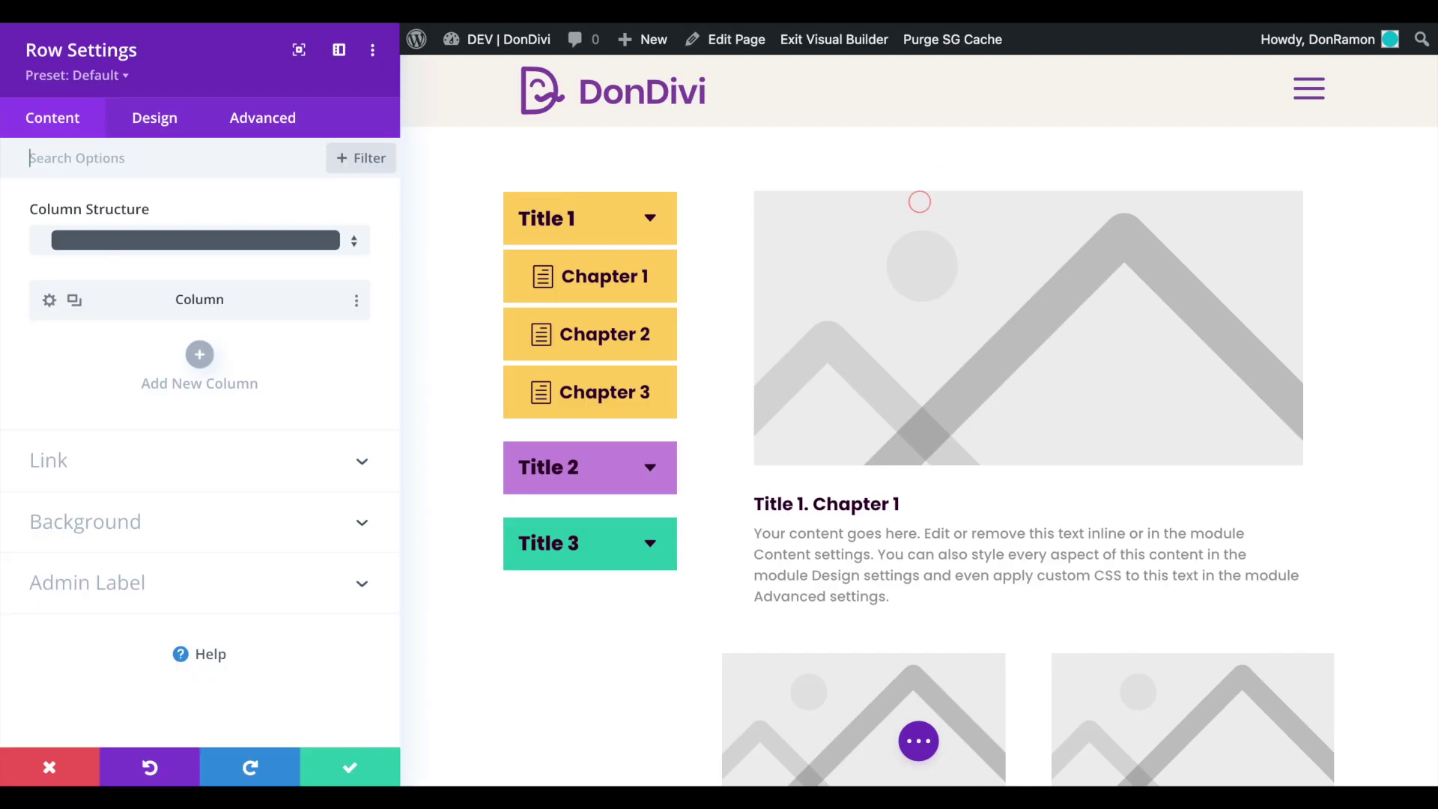
{"action": "left_click", "coordinate": [281, 116]}
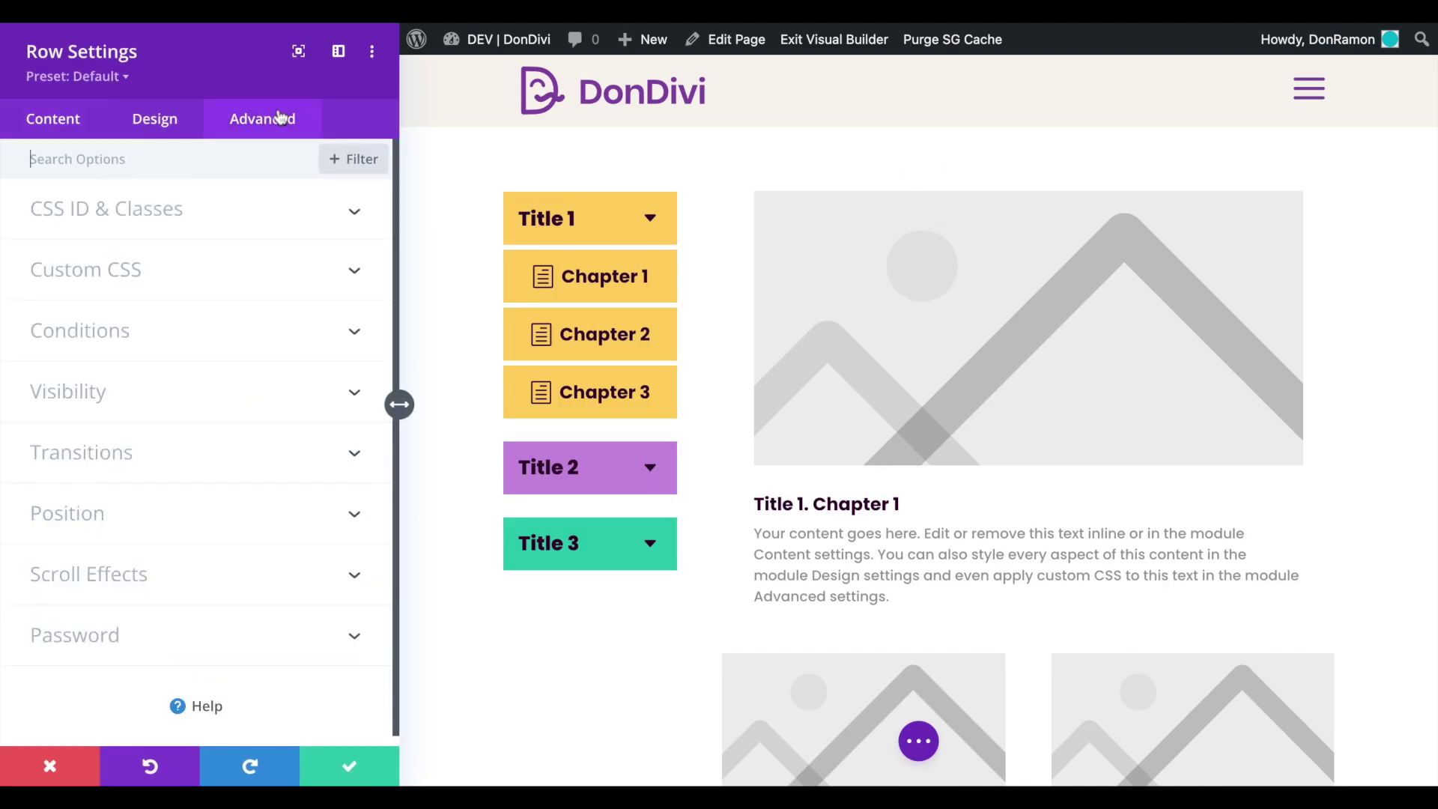
{"action": "left_click", "coordinate": [169, 211]}
{"action": "left_click", "coordinate": [79, 277]}
{"action": "type", "text": "t1-c1"}
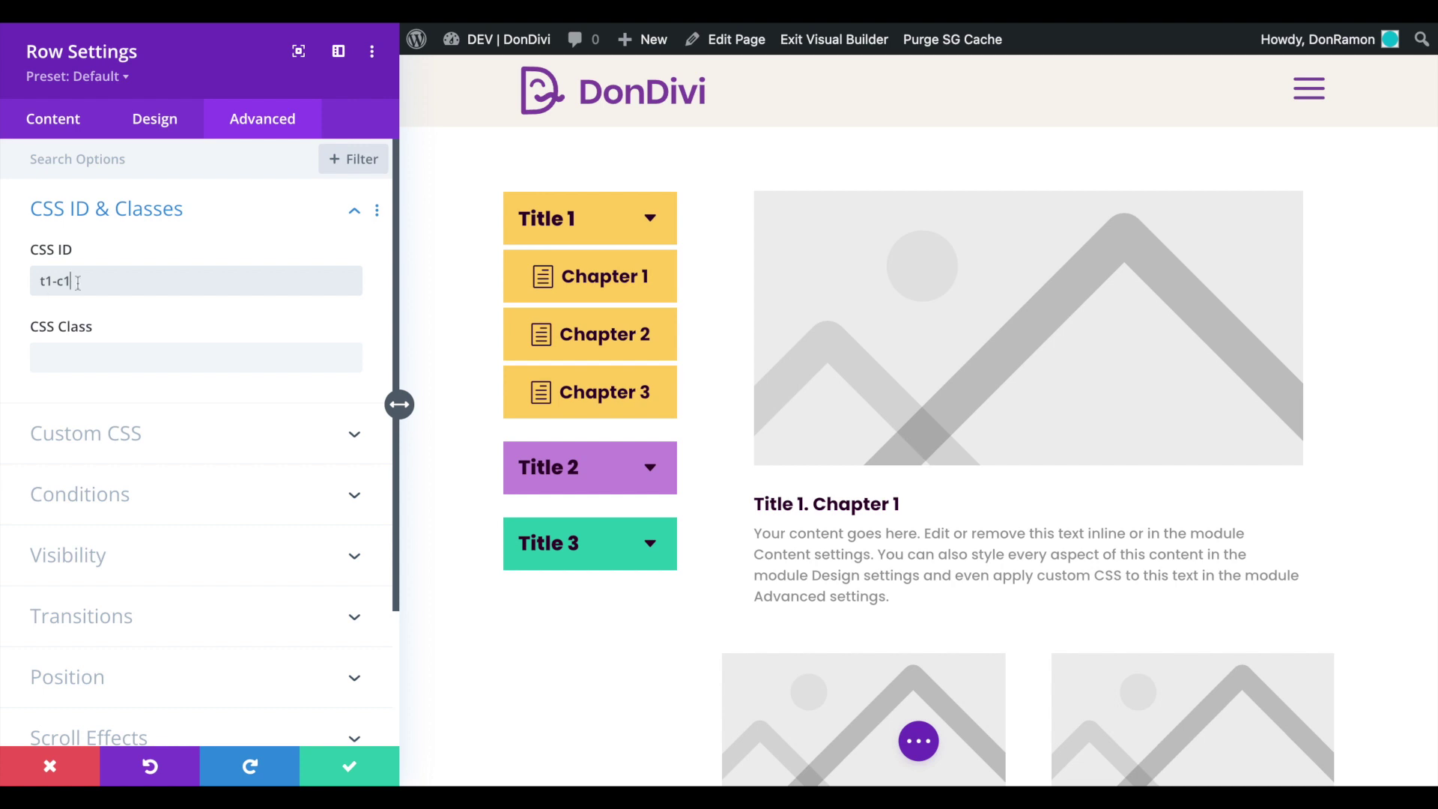
{"action": "left_click", "coordinate": [360, 760]}
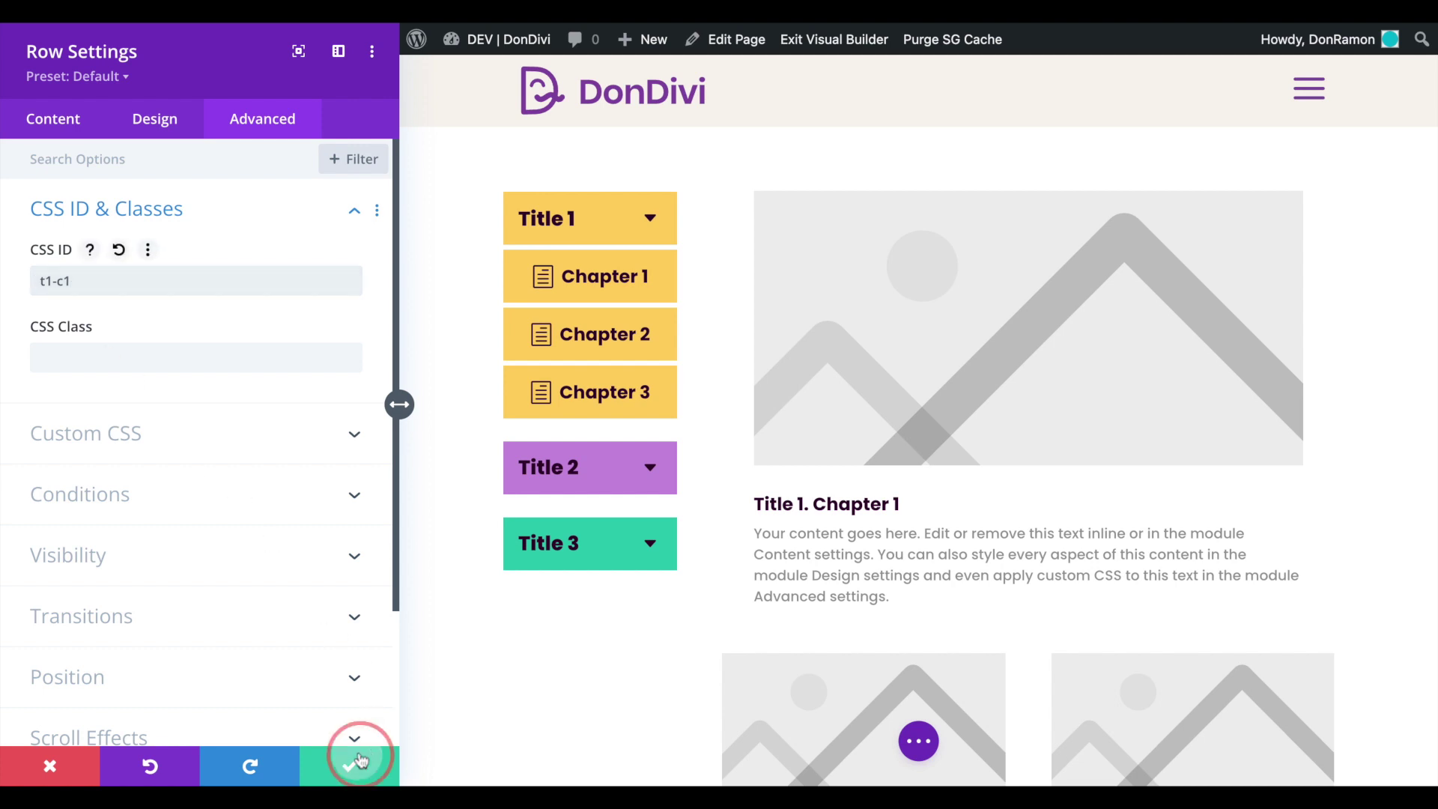
- Assign the CSS ID t1-c2 to the two-column row holding the Title 1. Chapter 2 content and save the row
{"action": "scroll", "coordinate": [719, 419], "scroll_direction": "down", "scroll_amount": 5}
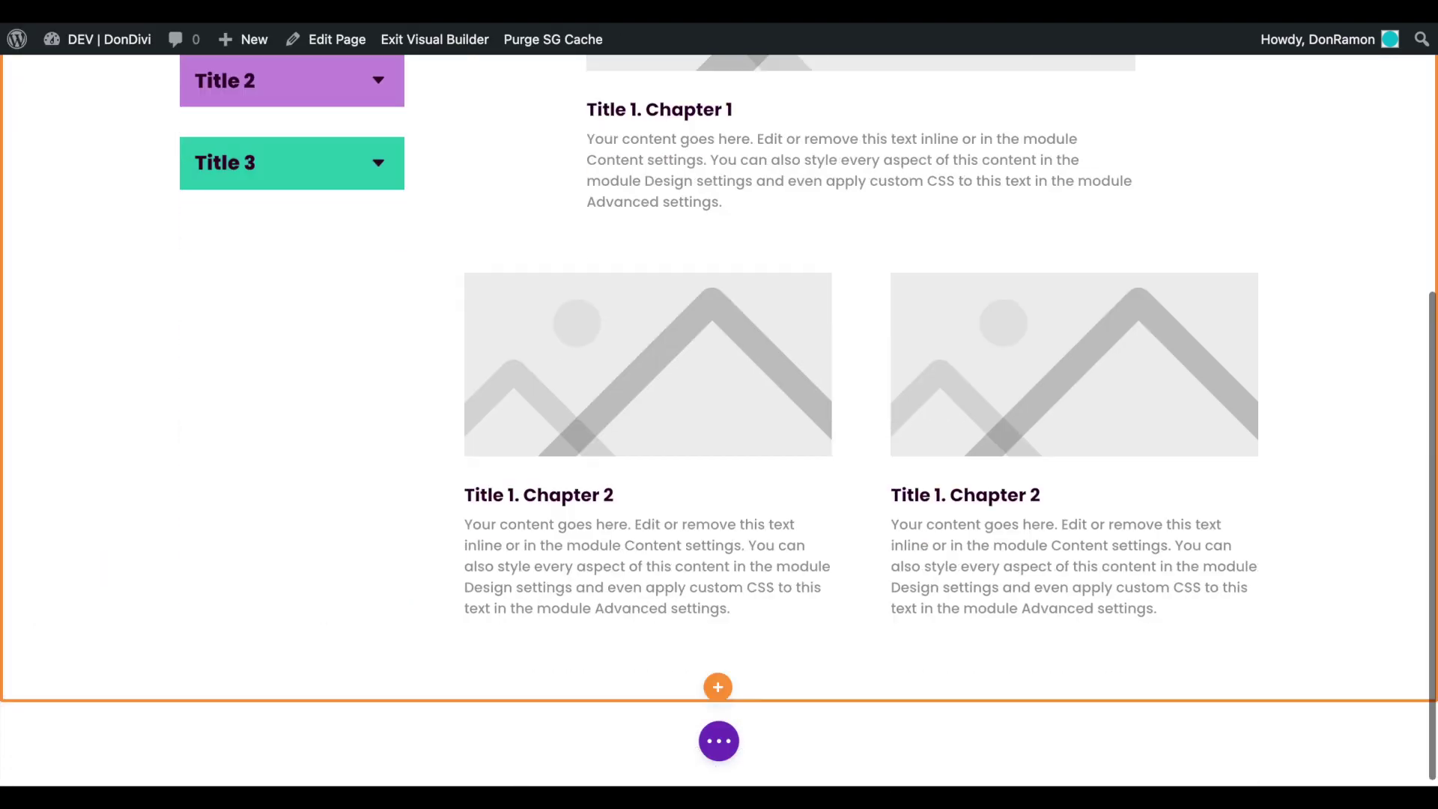
{"action": "left_click", "coordinate": [513, 254]}
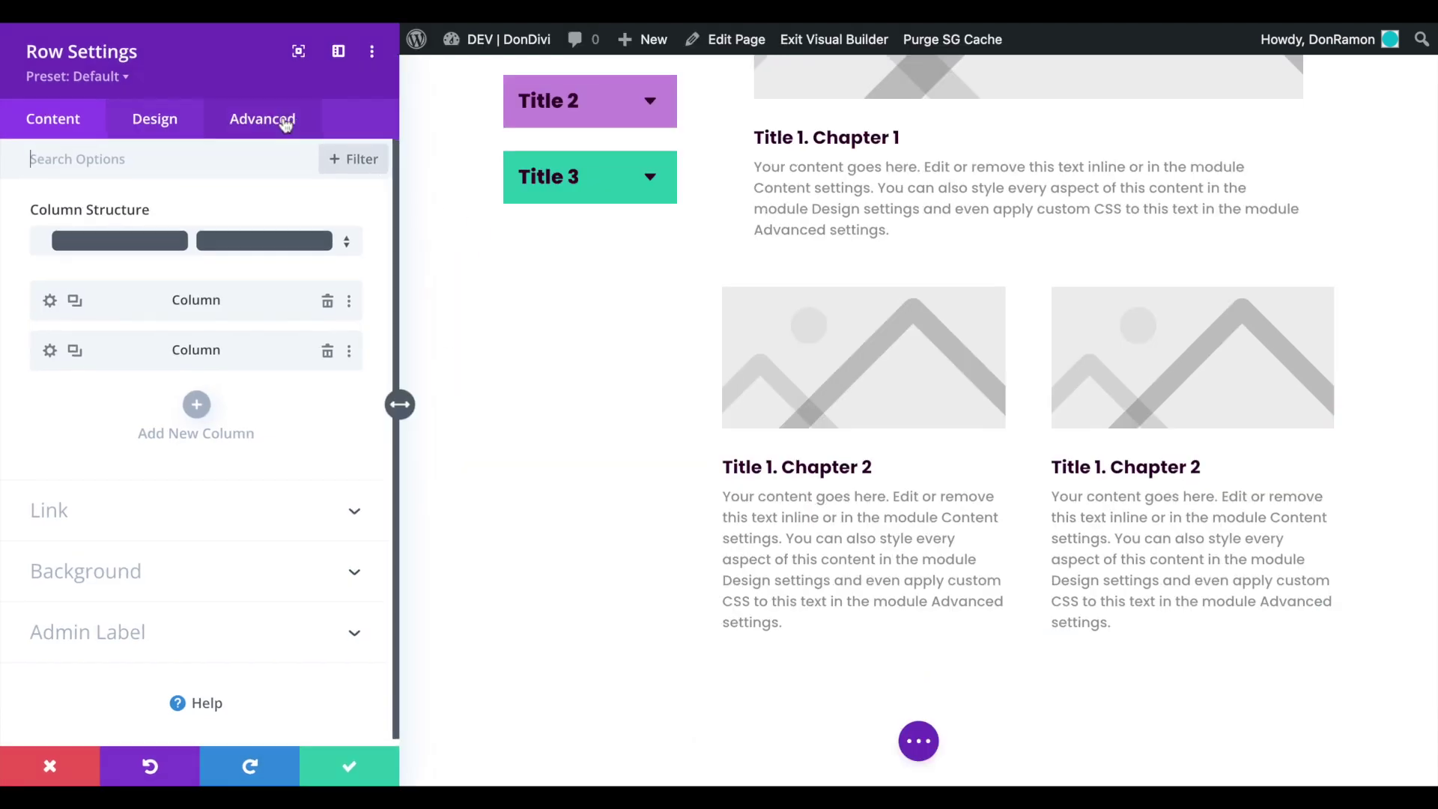
{"action": "left_click", "coordinate": [281, 119]}
{"action": "left_click", "coordinate": [170, 223]}
{"action": "left_click", "coordinate": [77, 278]}
{"action": "type", "text": "t1-c2"}
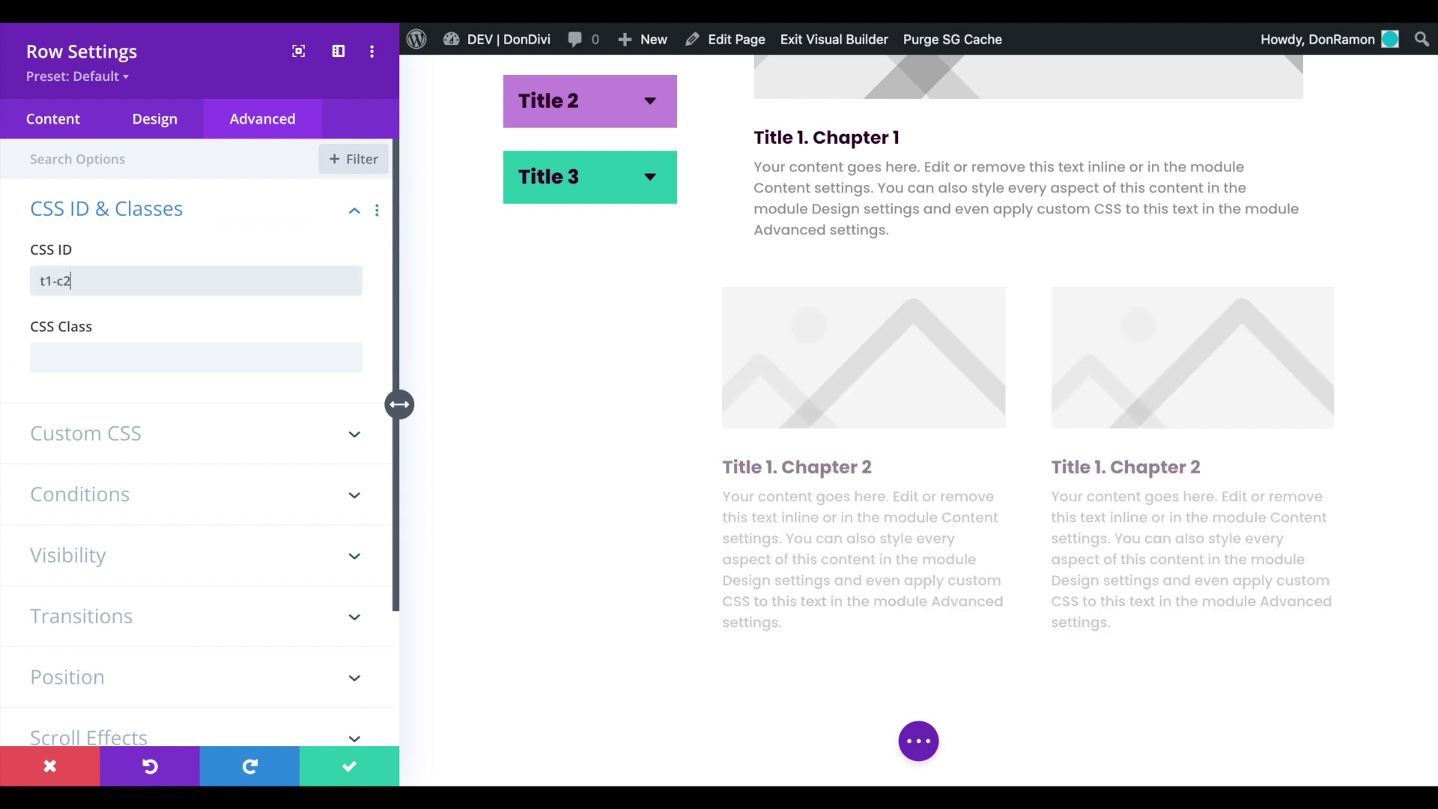
{"action": "left_click", "coordinate": [346, 766]}
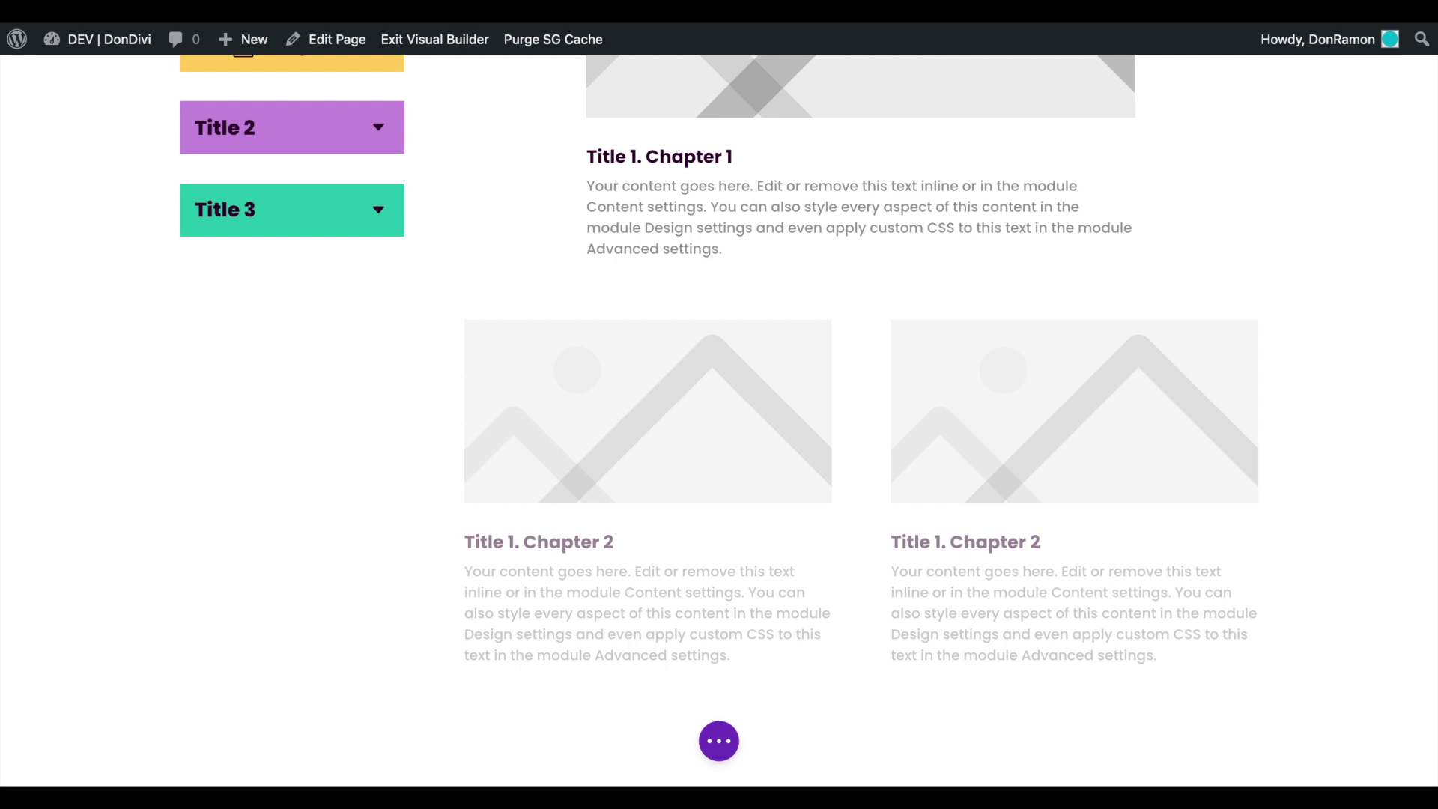
- Save the page and exit the Visual Builder
{"action": "left_click", "coordinate": [719, 740]}
{"action": "left_click", "coordinate": [1367, 740]}
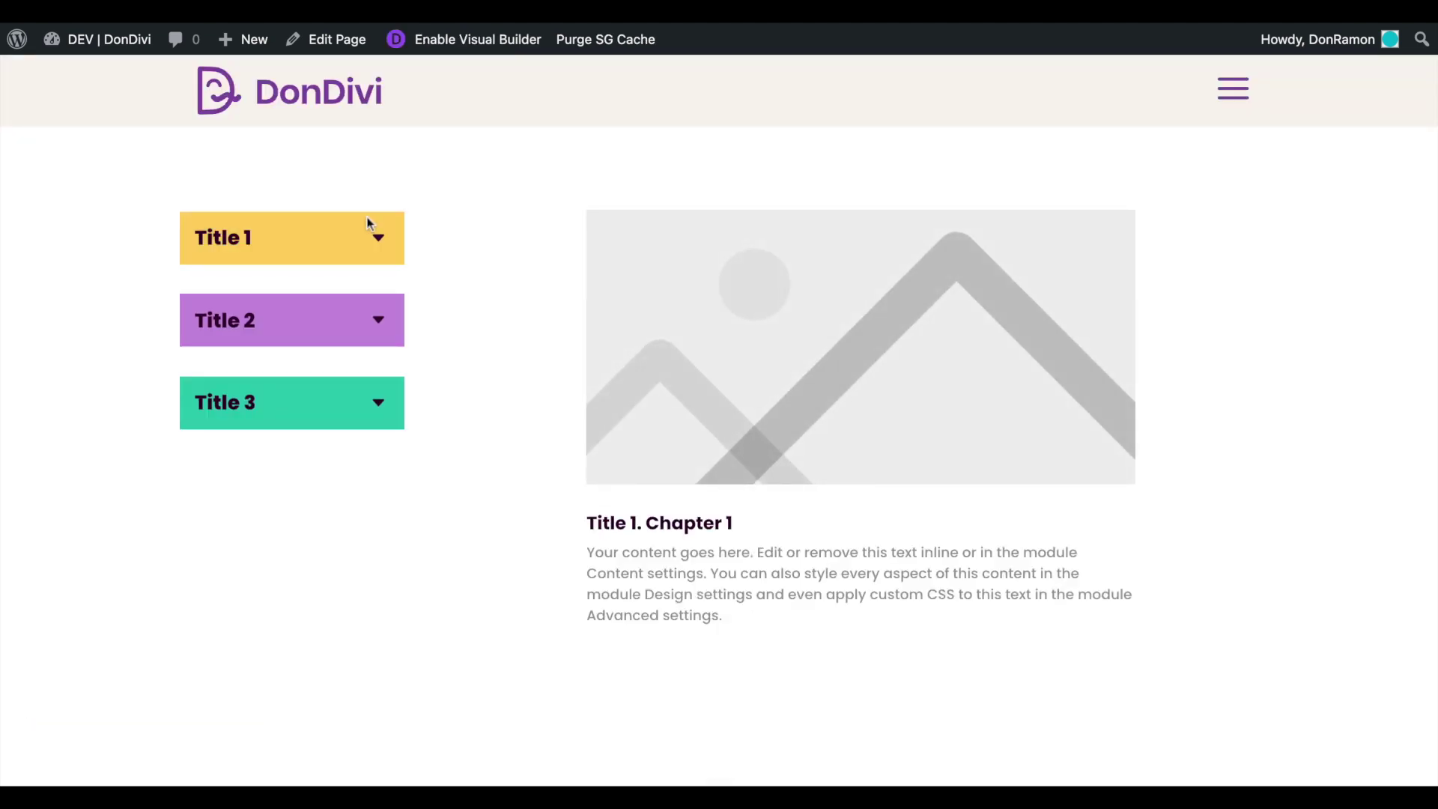
- Test the sidebar on the live page by switching between Title 1's Chapter 2 and Chapter 1, and toggling the Title 1, Title 2 and Title 3 menus
{"action": "left_click", "coordinate": [363, 243]}
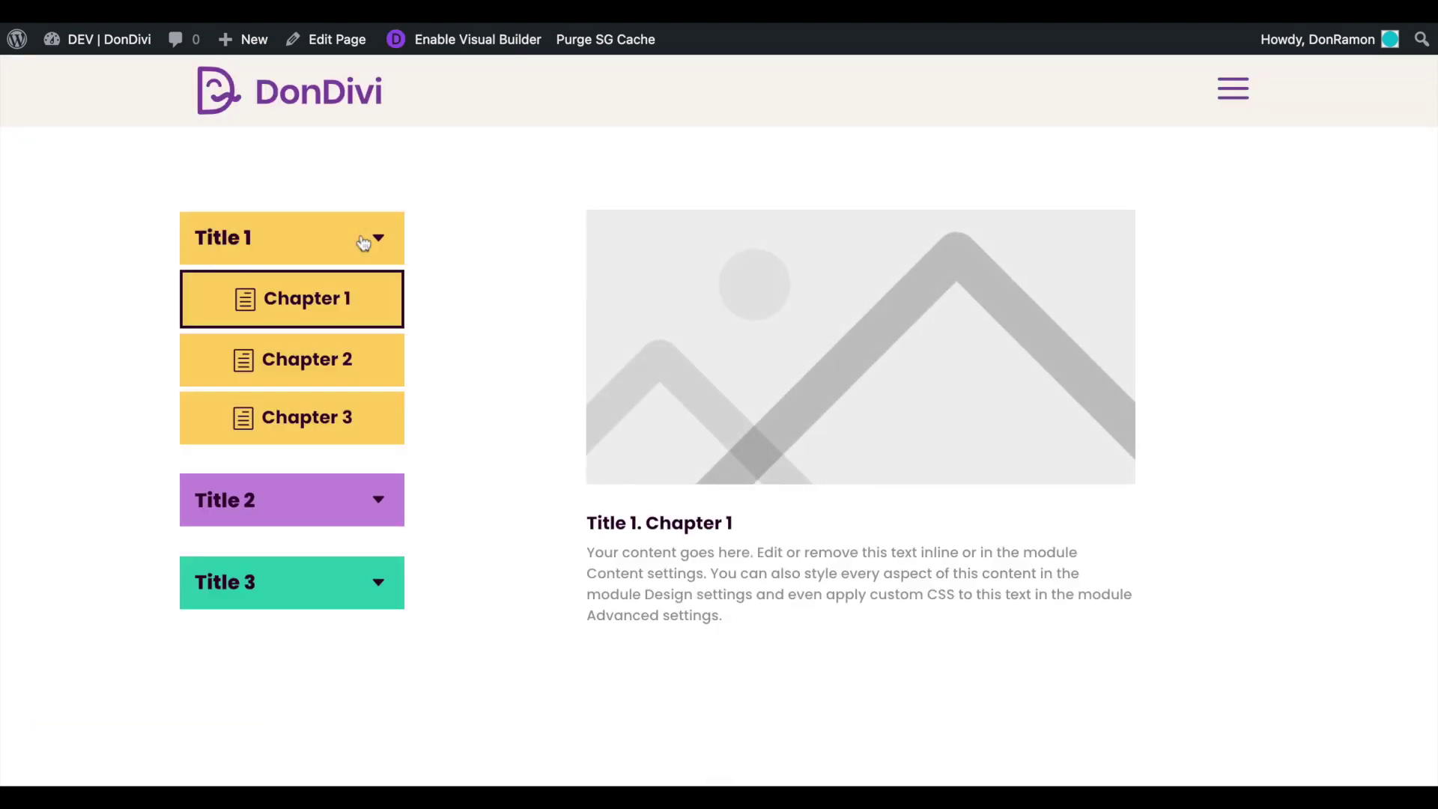
{"action": "left_click", "coordinate": [363, 361]}
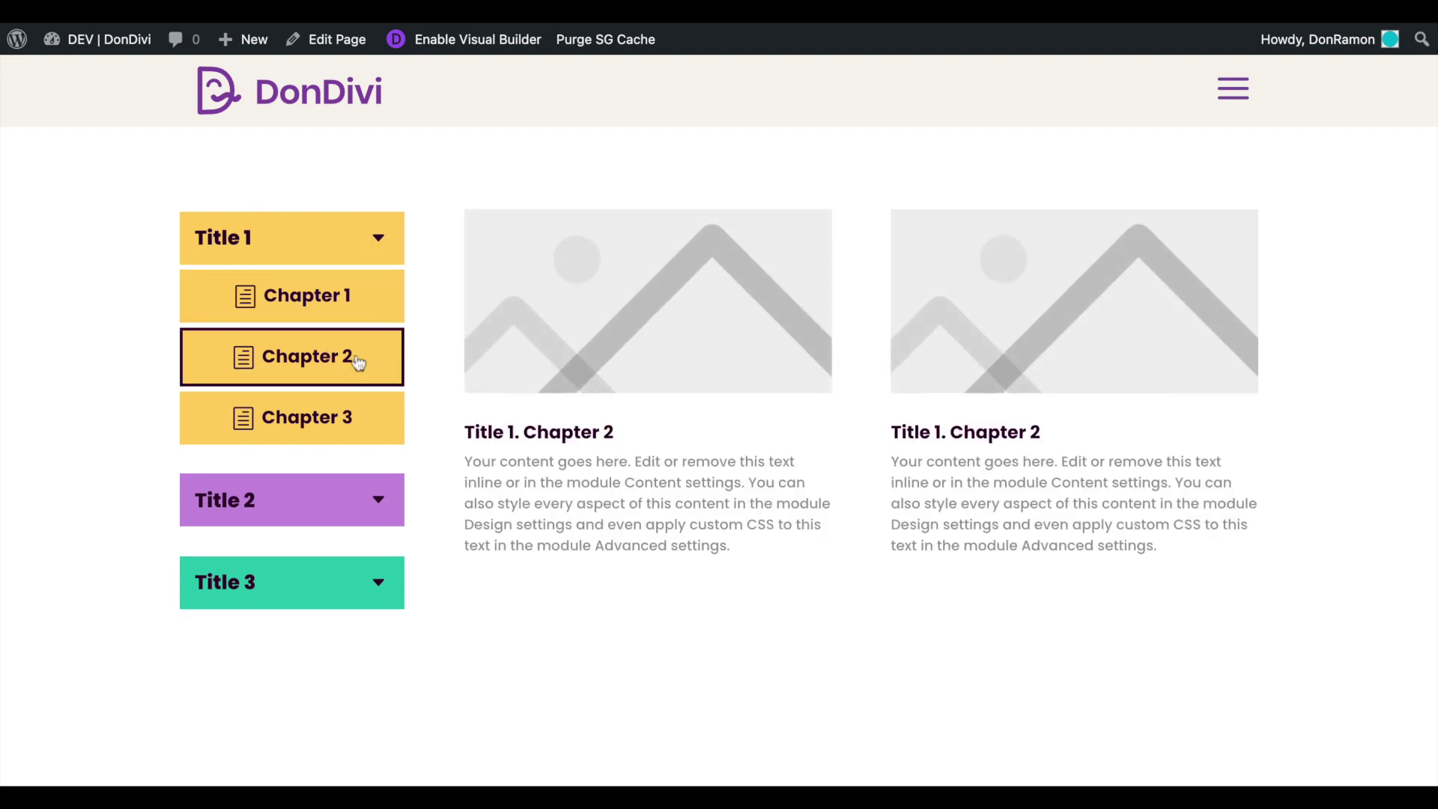
{"action": "left_click", "coordinate": [357, 302]}
{"action": "left_click", "coordinate": [357, 242]}
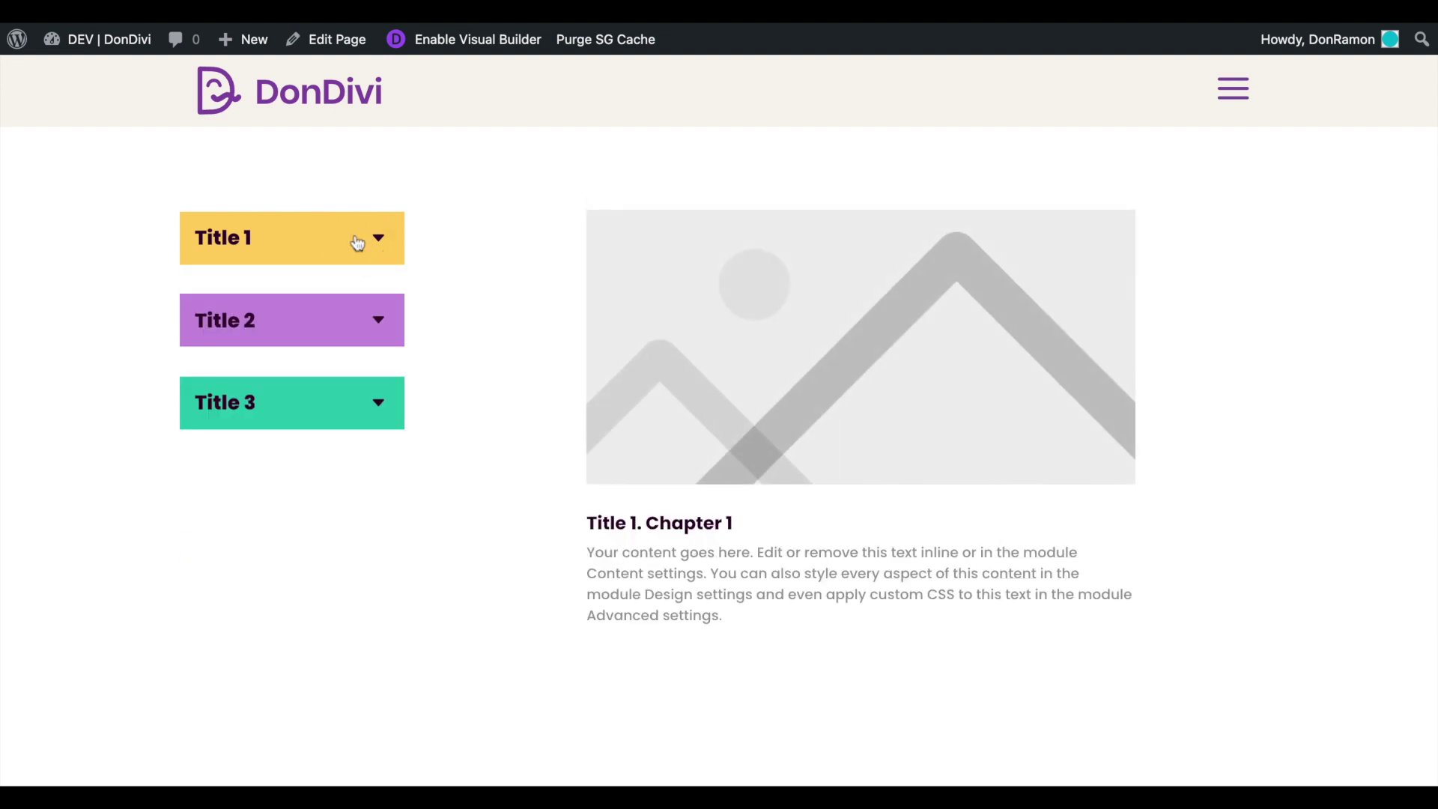
{"action": "left_click", "coordinate": [347, 327]}
{"action": "left_click", "coordinate": [347, 330]}
{"action": "left_click", "coordinate": [342, 403]}
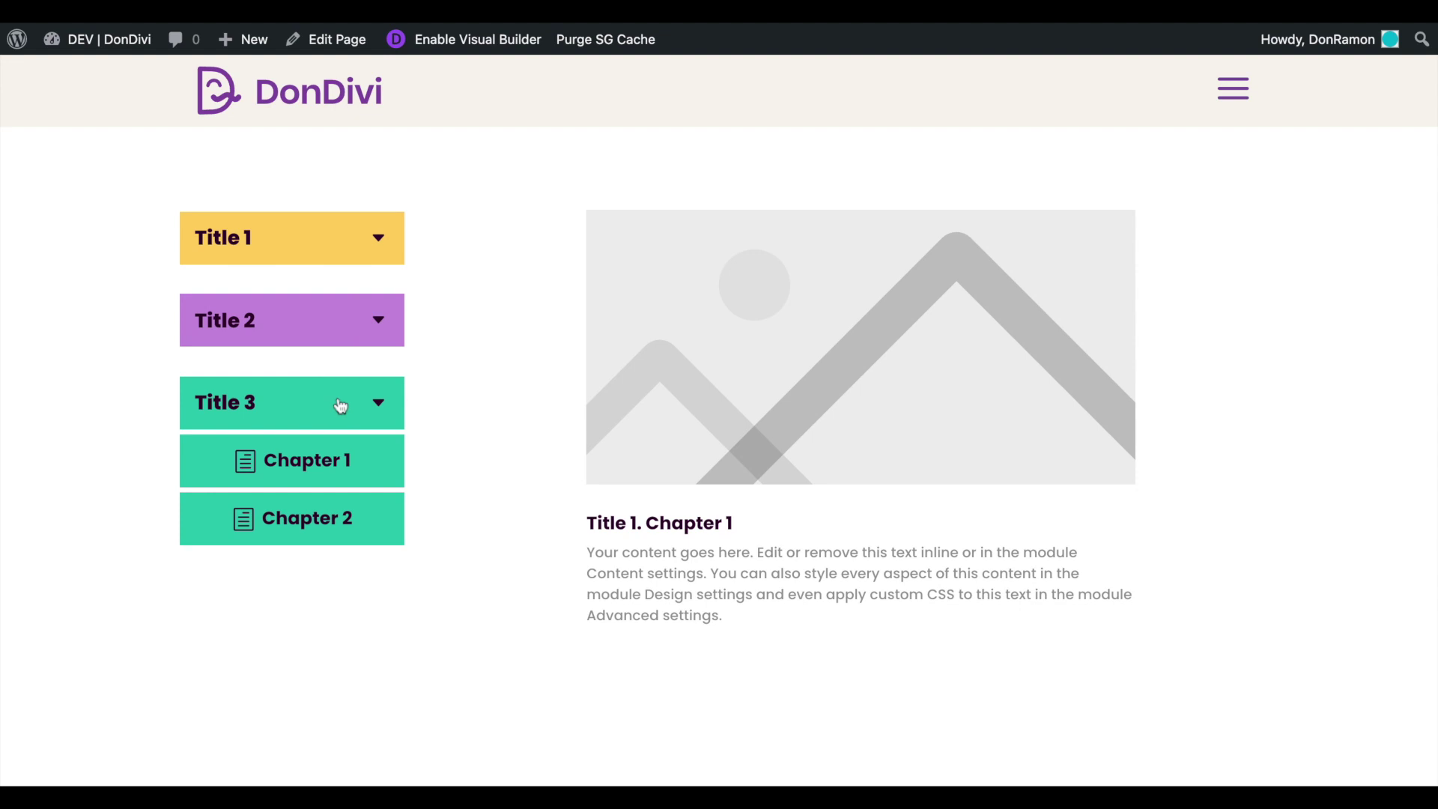